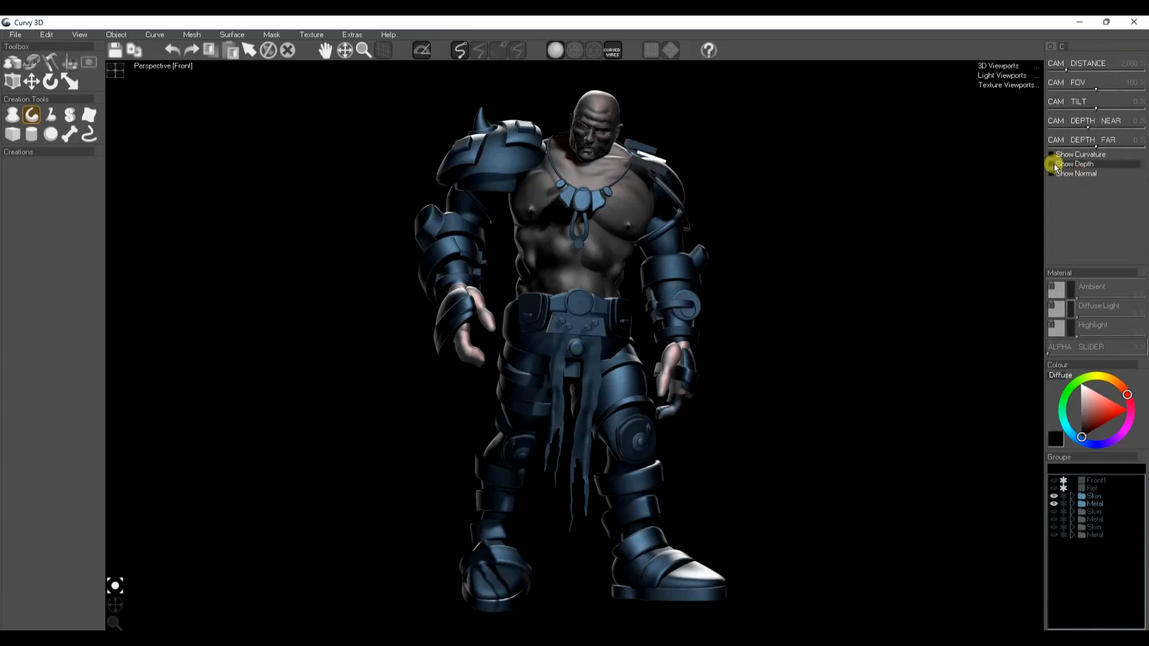
Adjust the camera depth near and far range using the depth preview, and turn Show Depth off
{"action": "mouse_move", "coordinate": [1098, 148]}
{"action": "left_mouse_down"}
{"action": "mouse_move", "coordinate": [1072, 121]}
{"action": "mouse_move", "coordinate": [1061, 125]}
{"action": "mouse_move", "coordinate": [1091, 129]}
{"action": "left_mouse_up"}
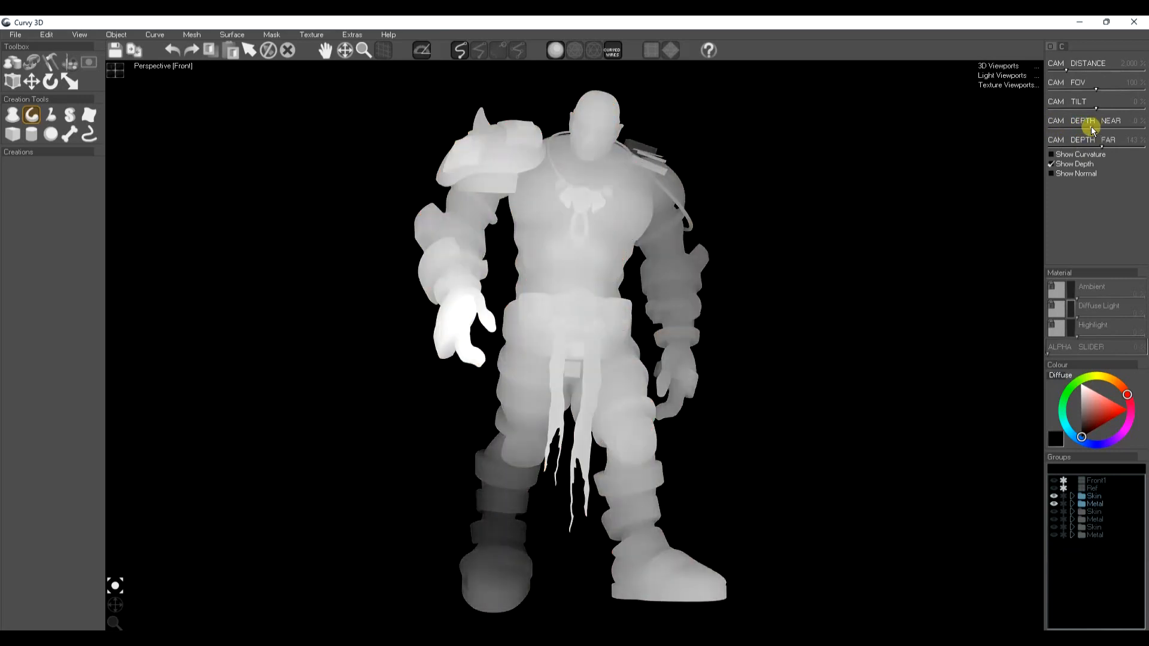
{"action": "left_click", "coordinate": [1053, 164]}
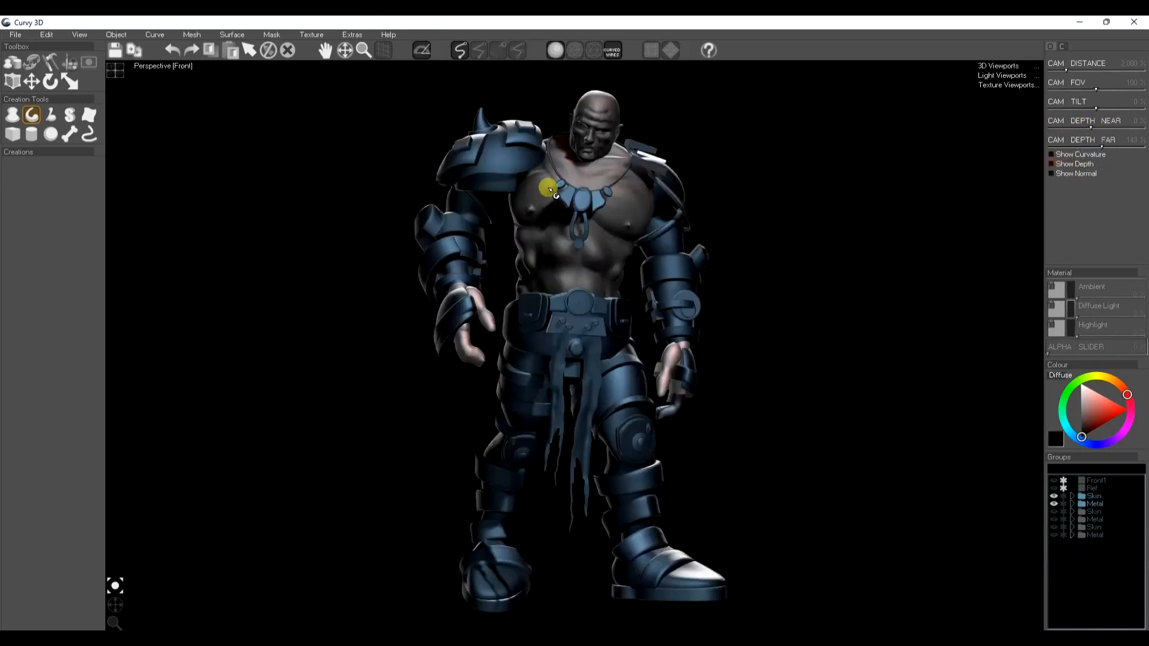
Save a layered screenshot of the fully lit character in the front perspective view
{"action": "left_click", "coordinate": [67, 35]}
{"action": "mouse_move", "coordinate": [102, 191]}
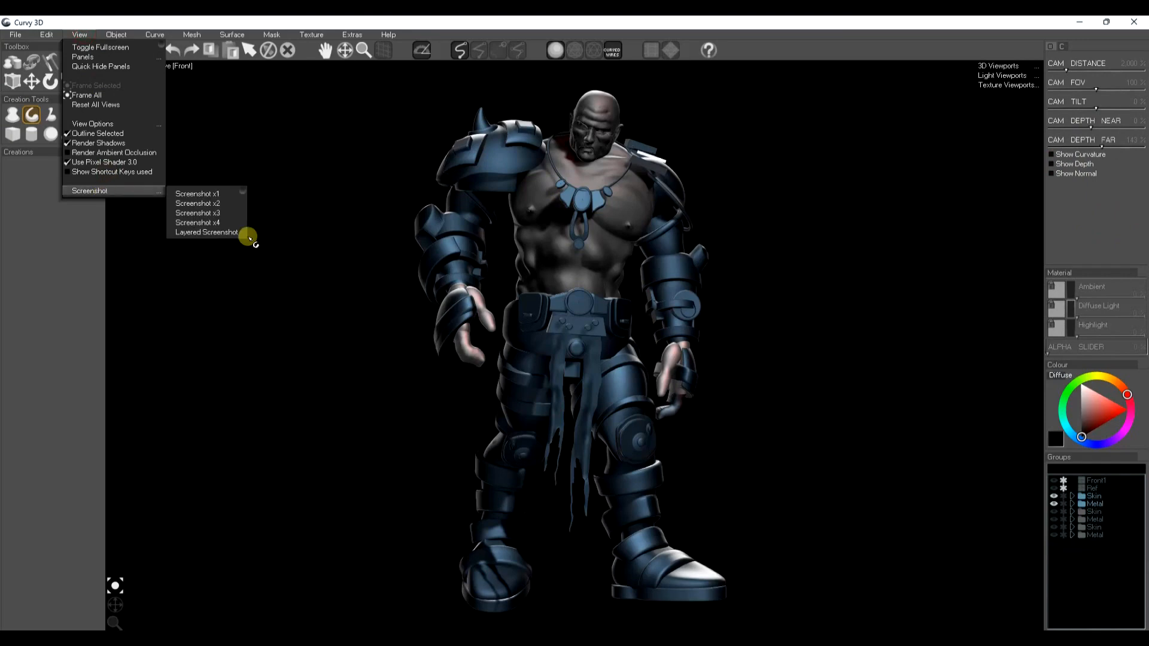
{"action": "left_click", "coordinate": [208, 233]}
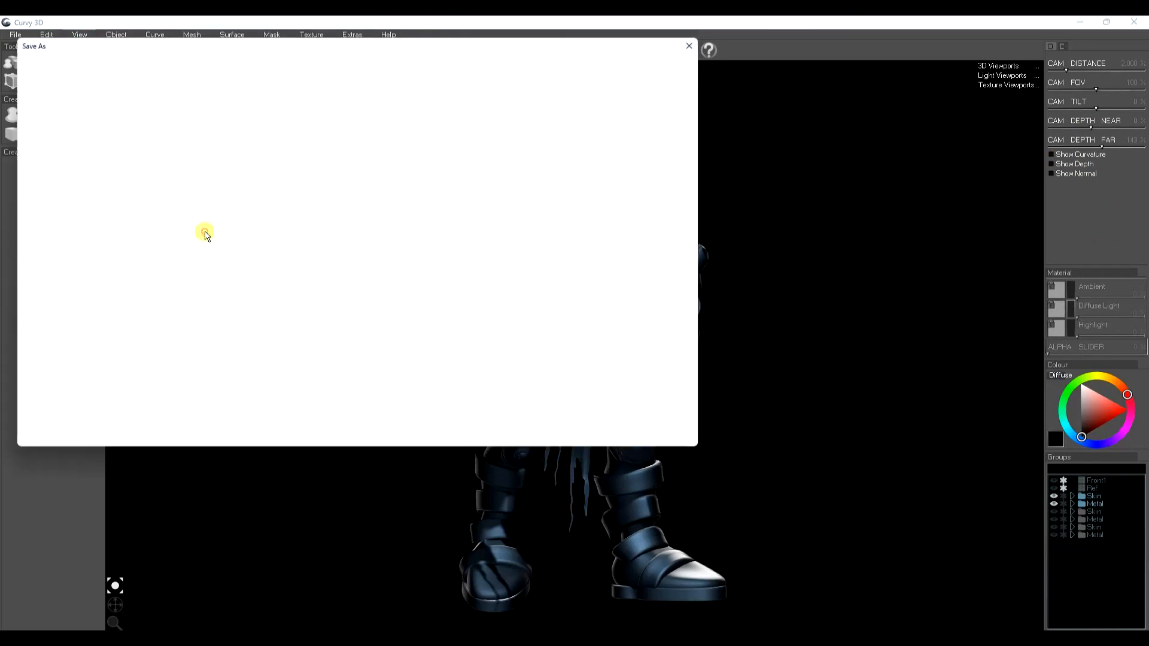
{"action": "key", "text": "Return"}
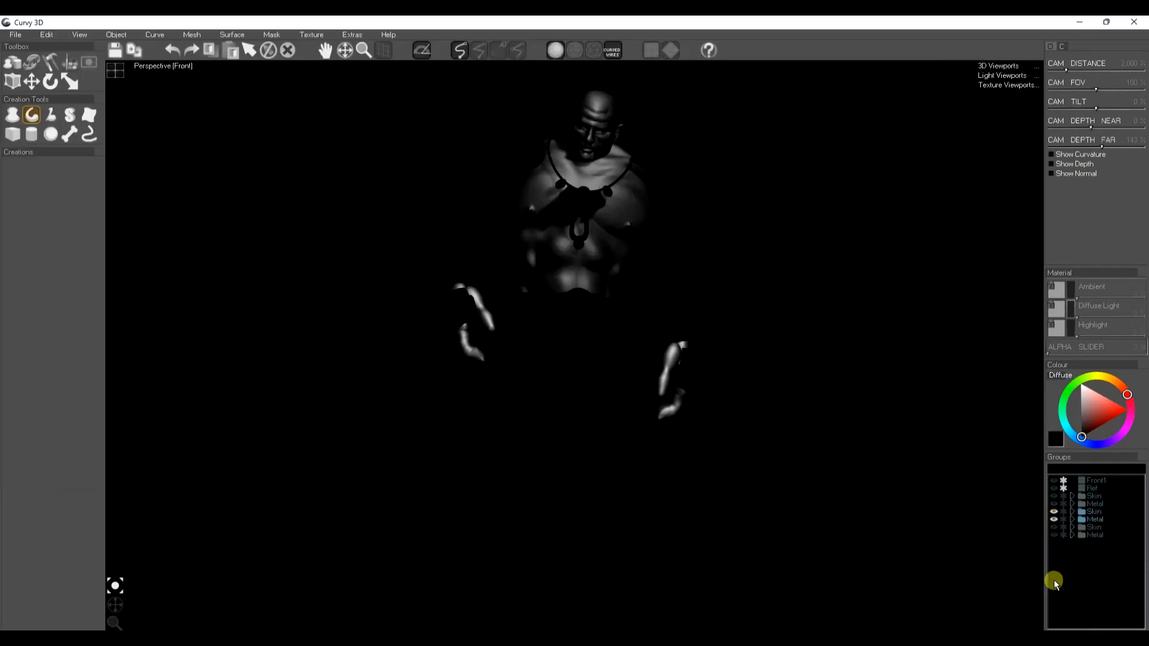
Select the hands and meshes in the second Skin group and examine Spot2.png among the diffuse light images
{"action": "double_click", "coordinate": [1094, 513]}
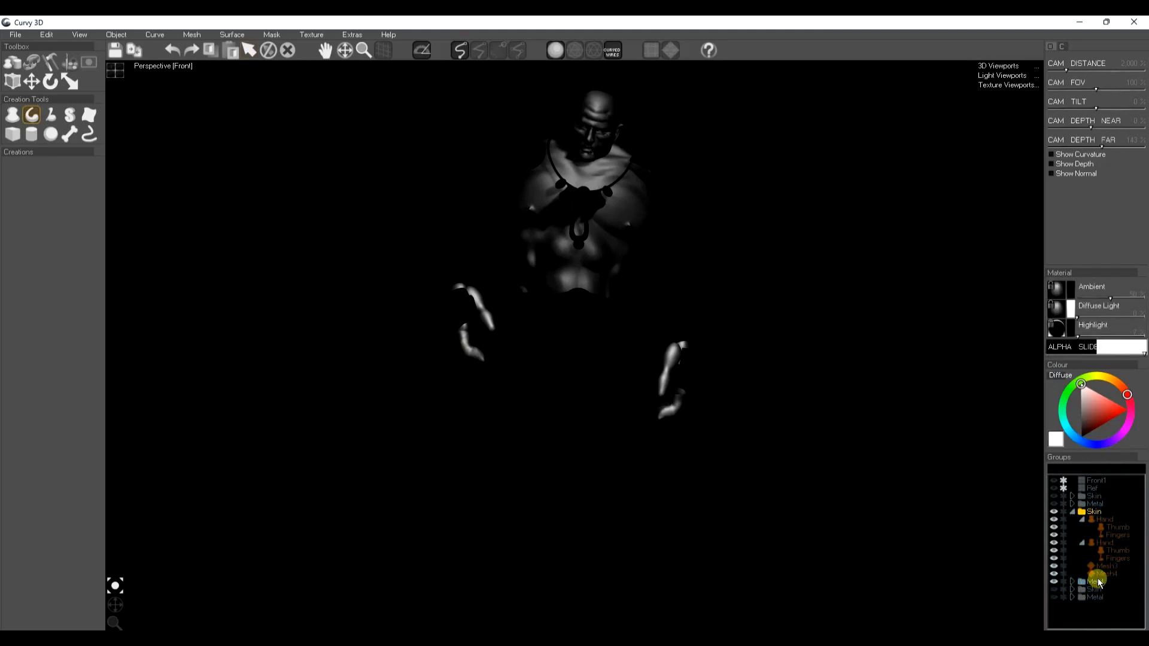
{"action": "left_click_drag", "start_coordinate": [1114, 574], "coordinate": [1102, 519]}
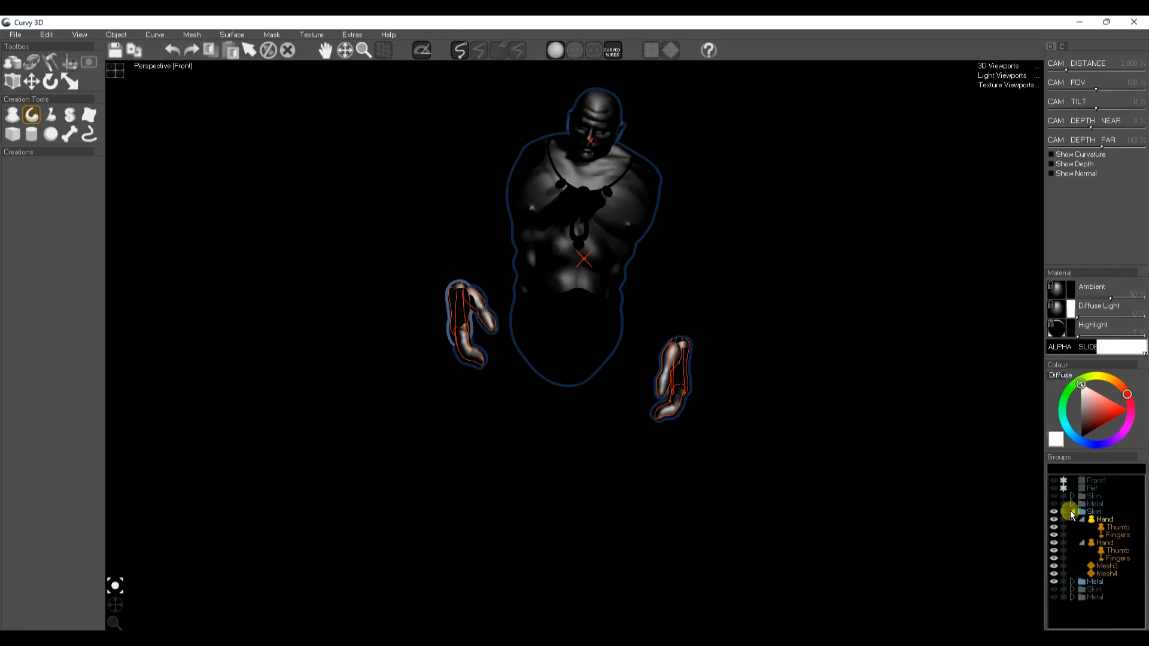
{"action": "left_click", "coordinate": [1061, 313]}
{"action": "scroll", "coordinate": [97, 231], "scroll_direction": "down", "scroll_amount": 1}
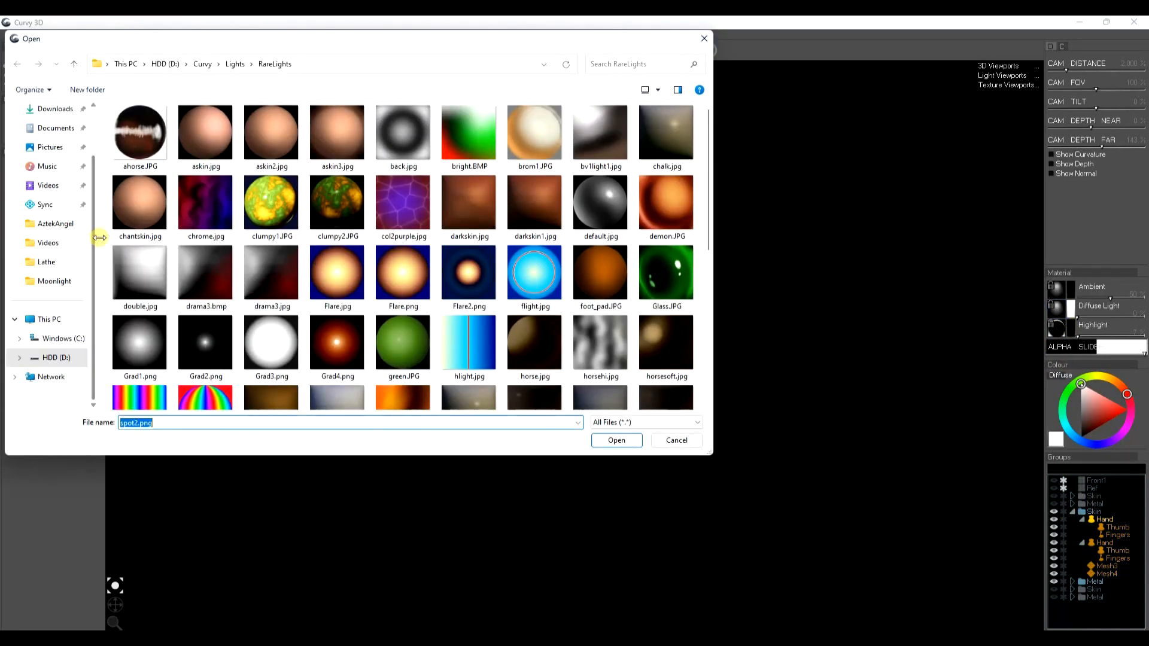
{"action": "scroll", "coordinate": [321, 266], "scroll_direction": "down", "scroll_amount": 5}
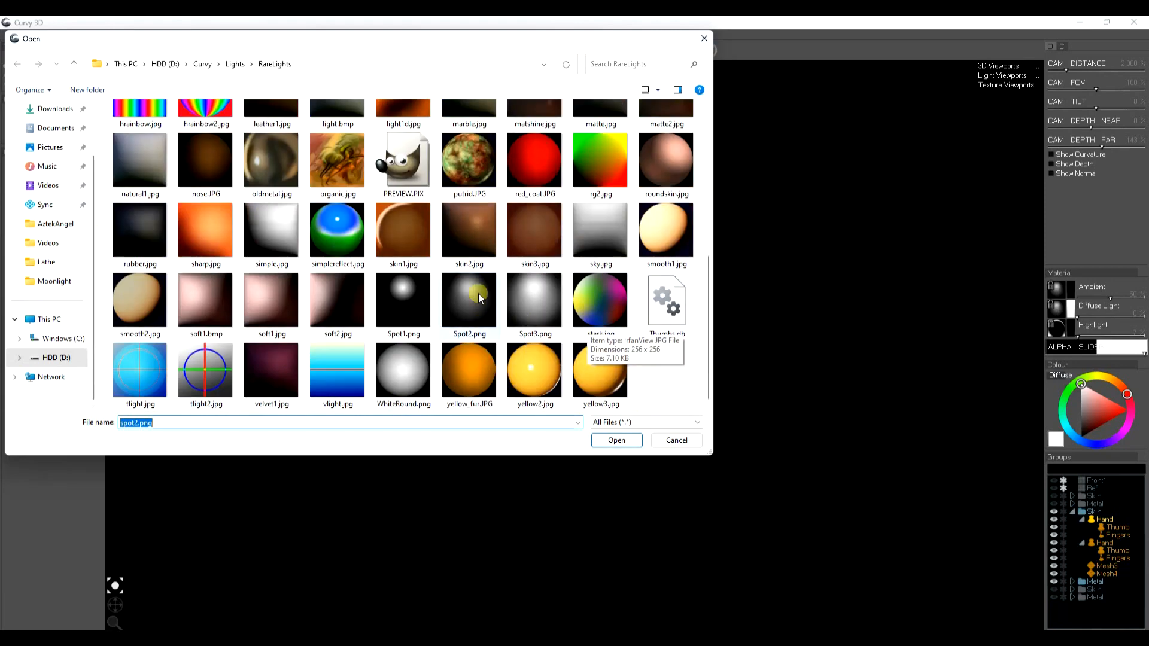
{"action": "left_click", "coordinate": [469, 291]}
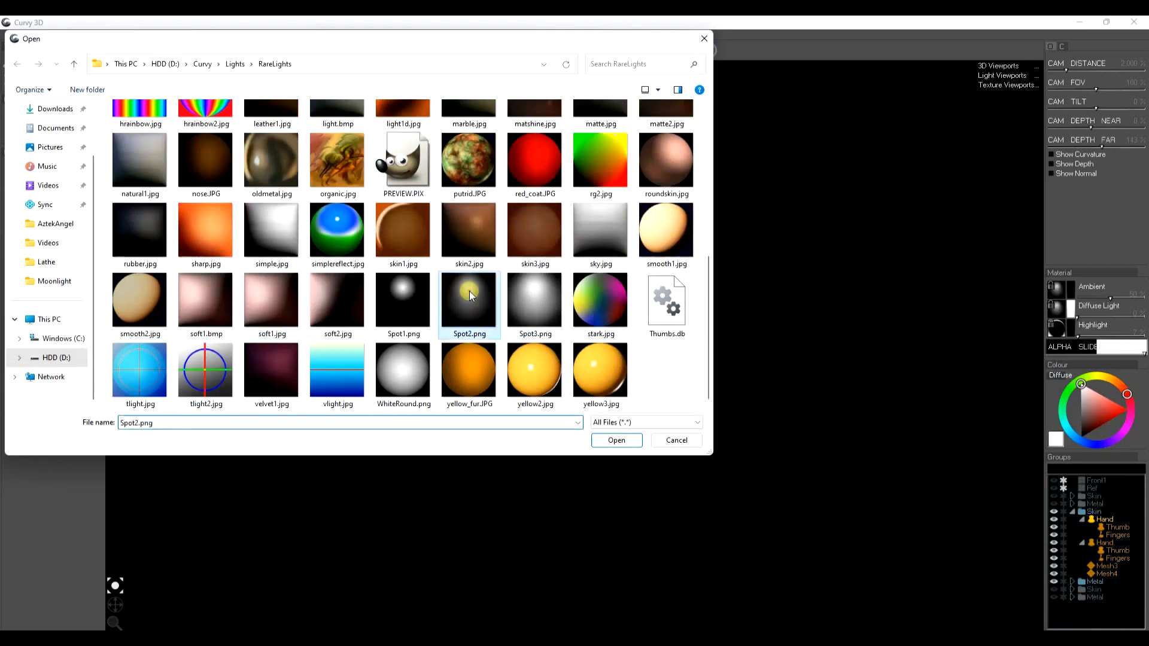
{"action": "left_click", "coordinate": [676, 440]}
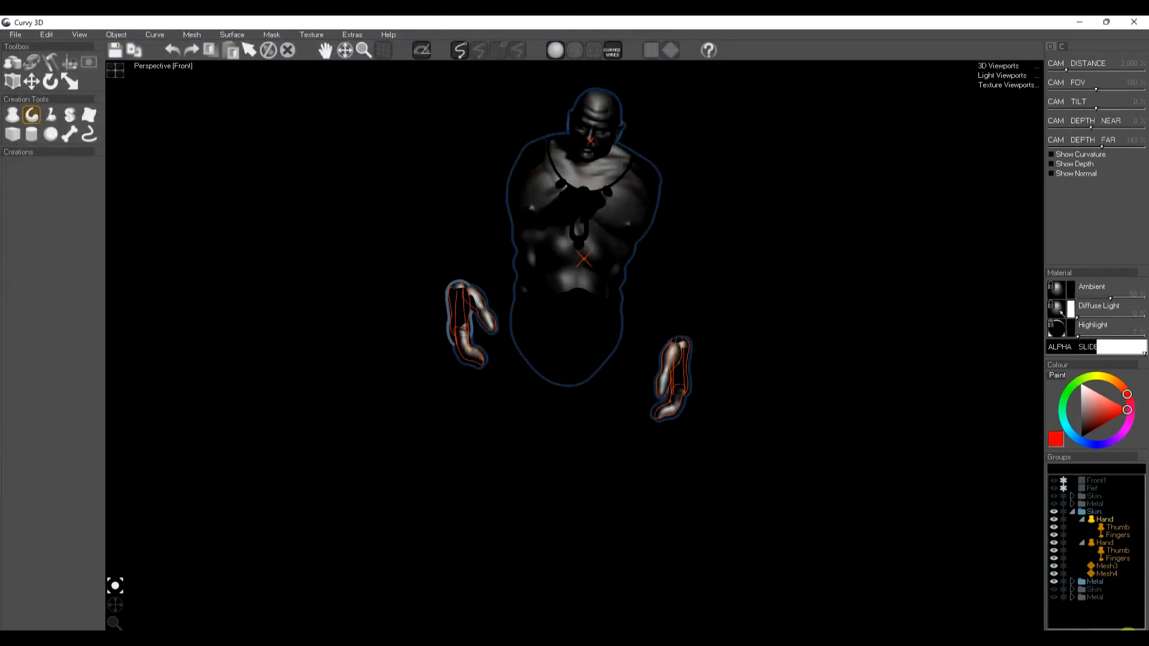
Expand the second Metal group and examine the material lights of its first Leg object
{"action": "left_click", "coordinate": [1101, 613]}
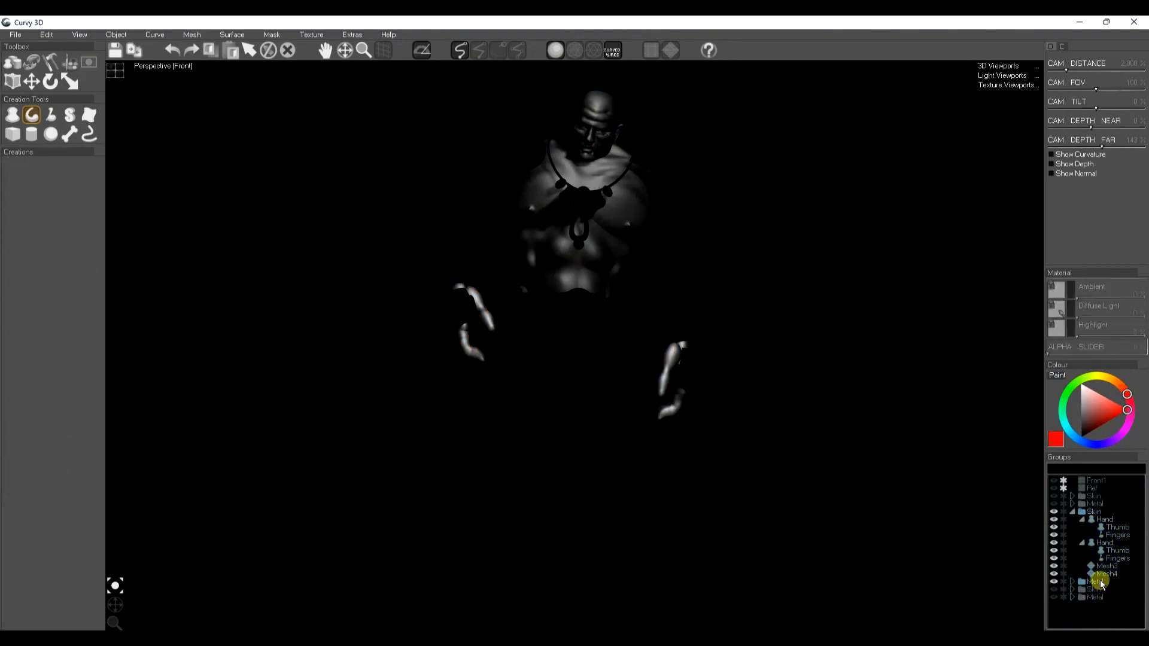
{"action": "left_click", "coordinate": [1093, 512]}
{"action": "left_click", "coordinate": [1097, 520]}
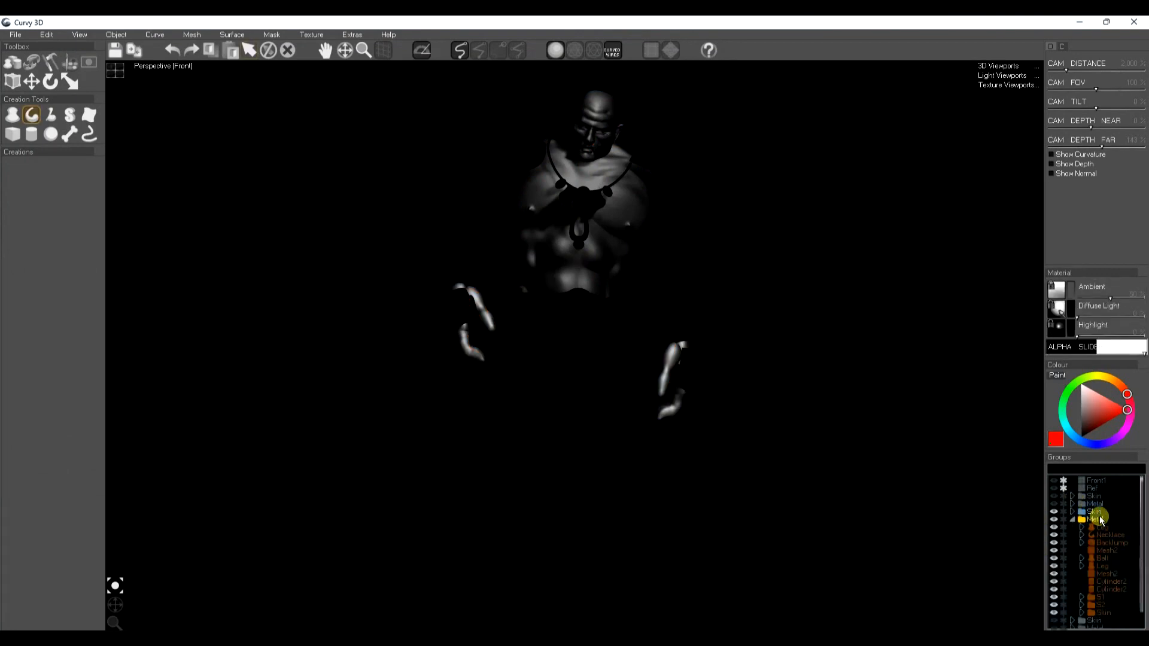
{"action": "left_click", "coordinate": [1101, 528]}
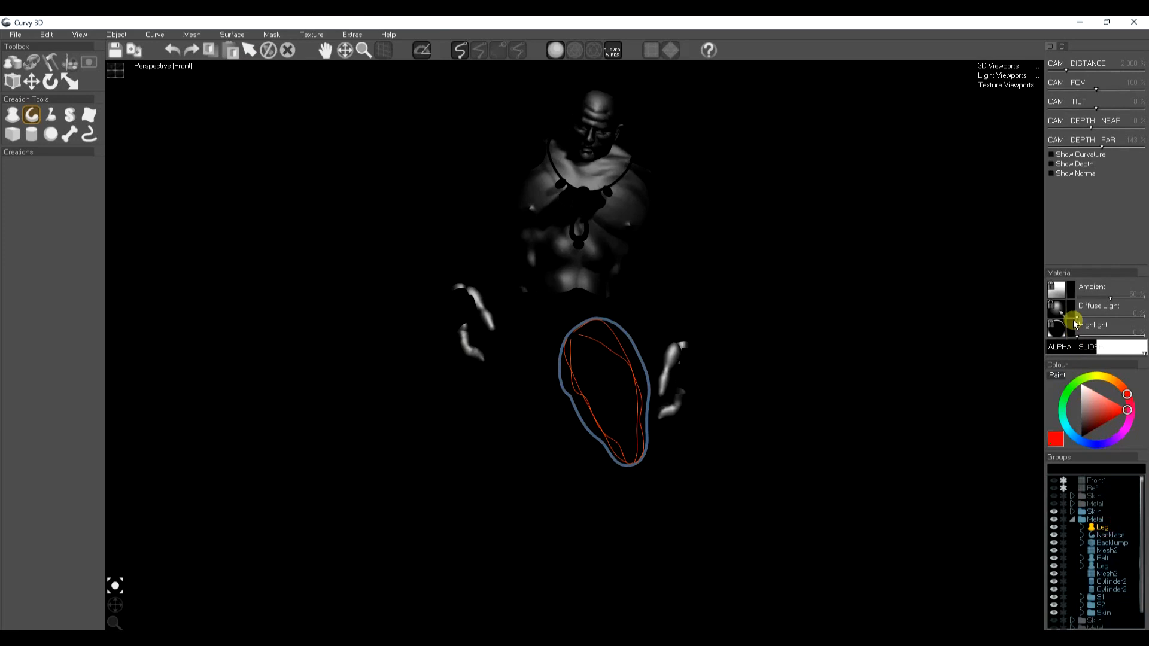
{"action": "left_click", "coordinate": [988, 464]}
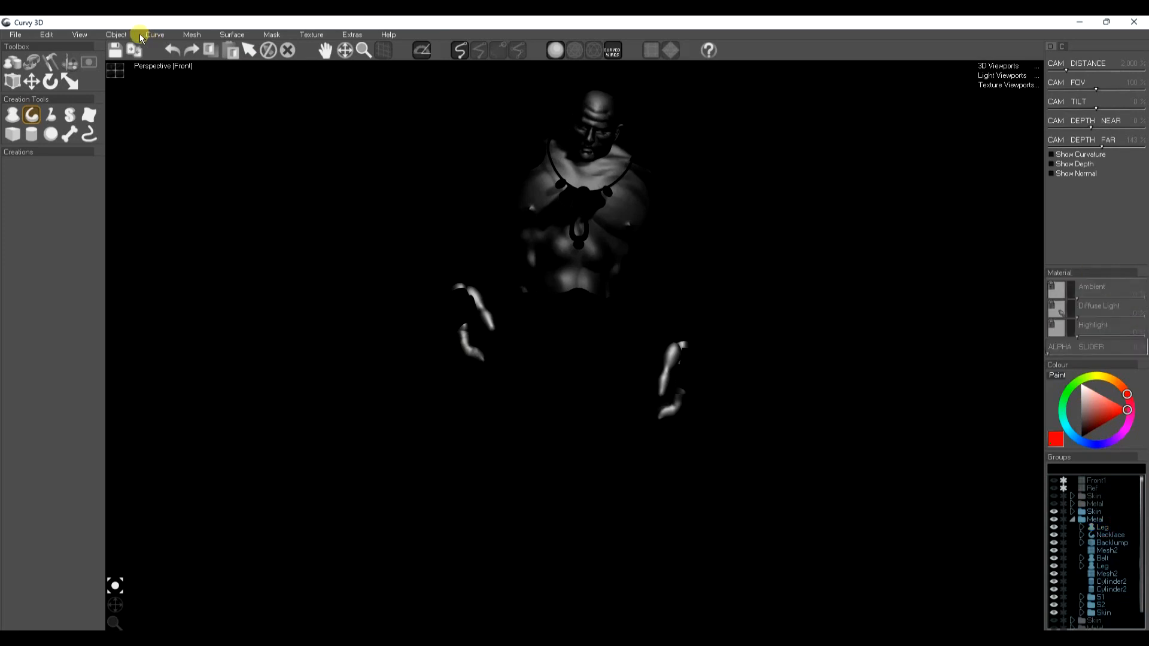
Save a double-size screenshot (Screenshot x2) of the diffuse spotlight pass
{"action": "left_click", "coordinate": [79, 34]}
{"action": "mouse_move", "coordinate": [96, 190]}
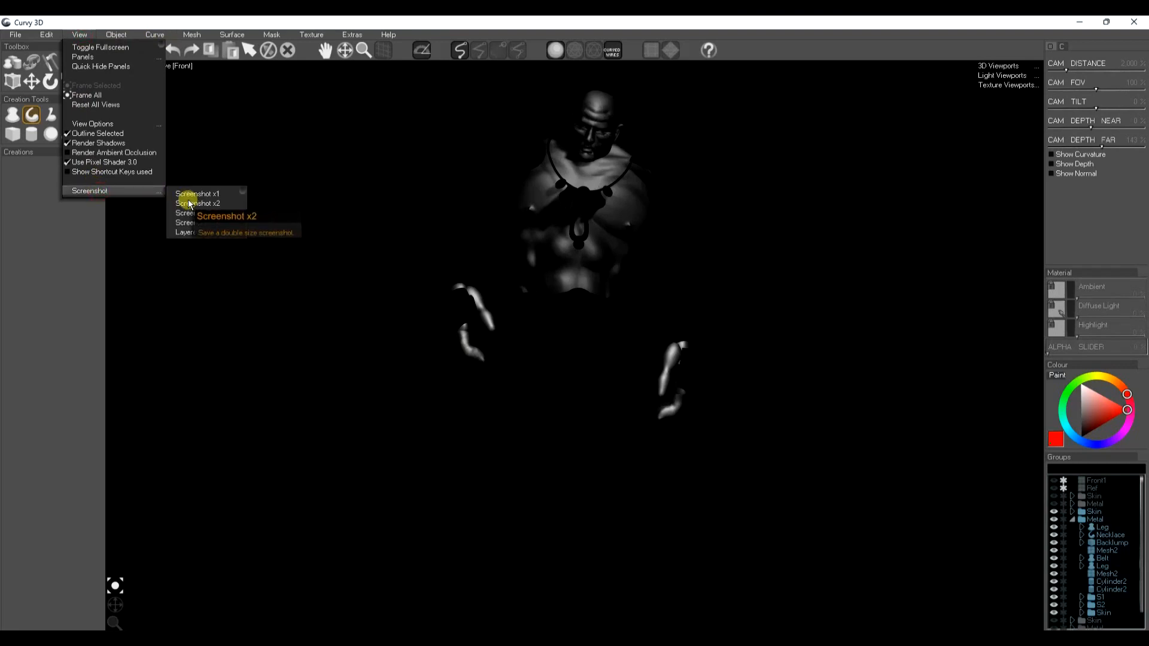
{"action": "left_click", "coordinate": [189, 204]}
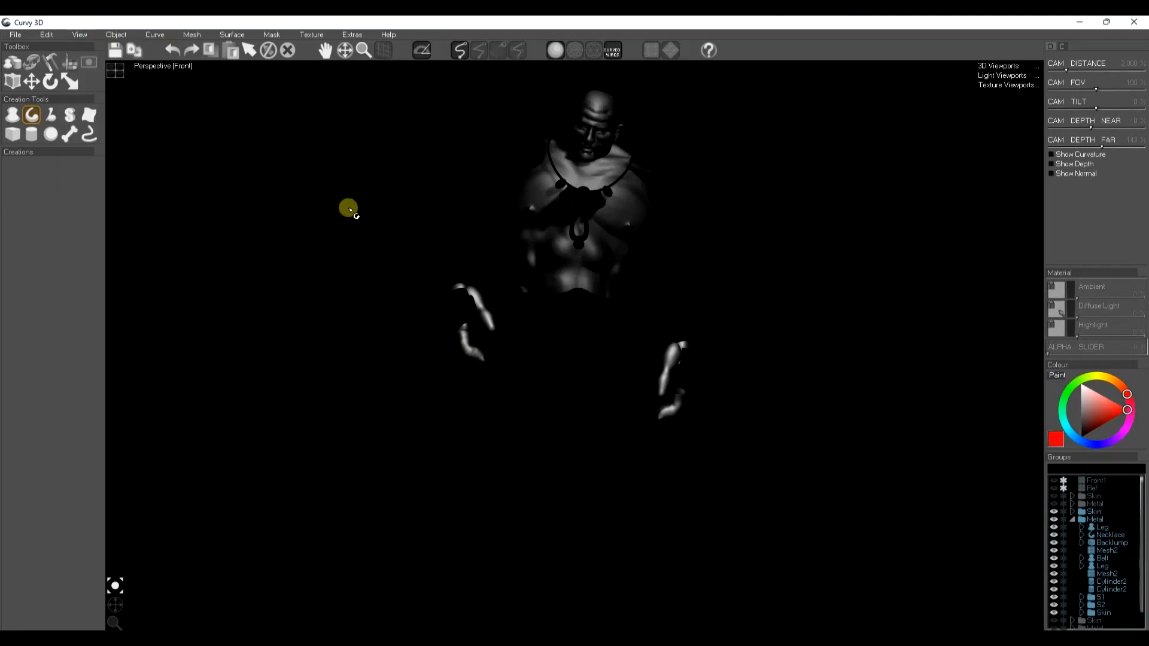
Collapse and hide the second Metal group, and show the third Skin and Metal groups instead
{"action": "left_click", "coordinate": [1080, 519]}
{"action": "left_click", "coordinate": [1072, 520]}
{"action": "left_click", "coordinate": [1054, 519]}
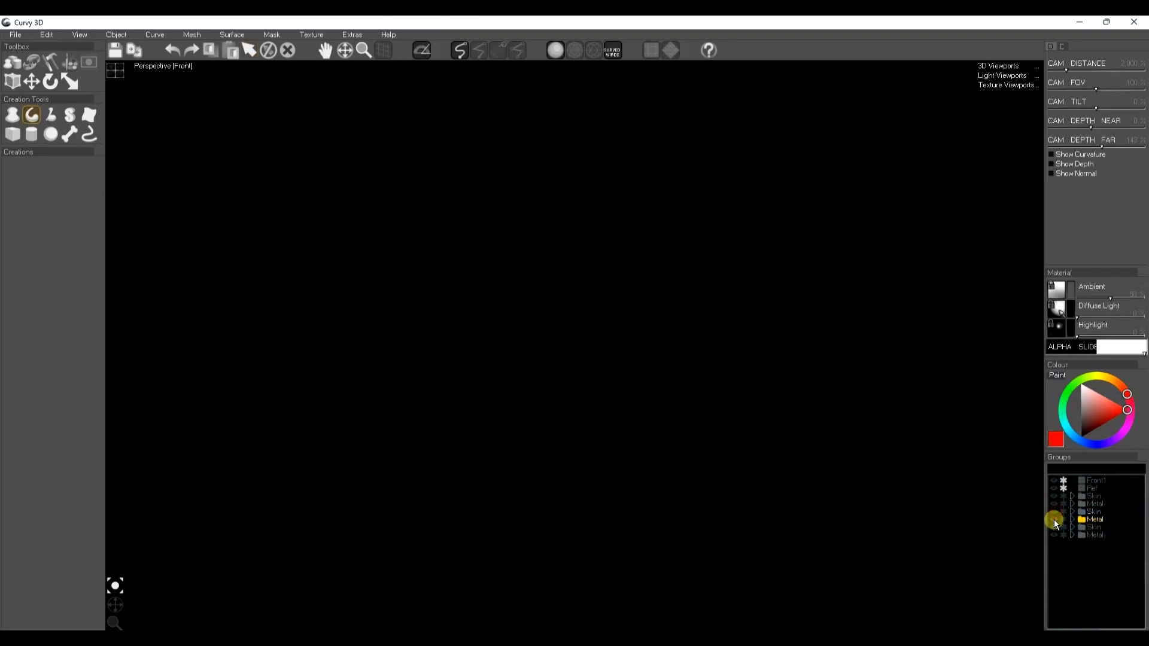
{"action": "left_click", "coordinate": [1054, 527]}
{"action": "left_click", "coordinate": [1054, 535]}
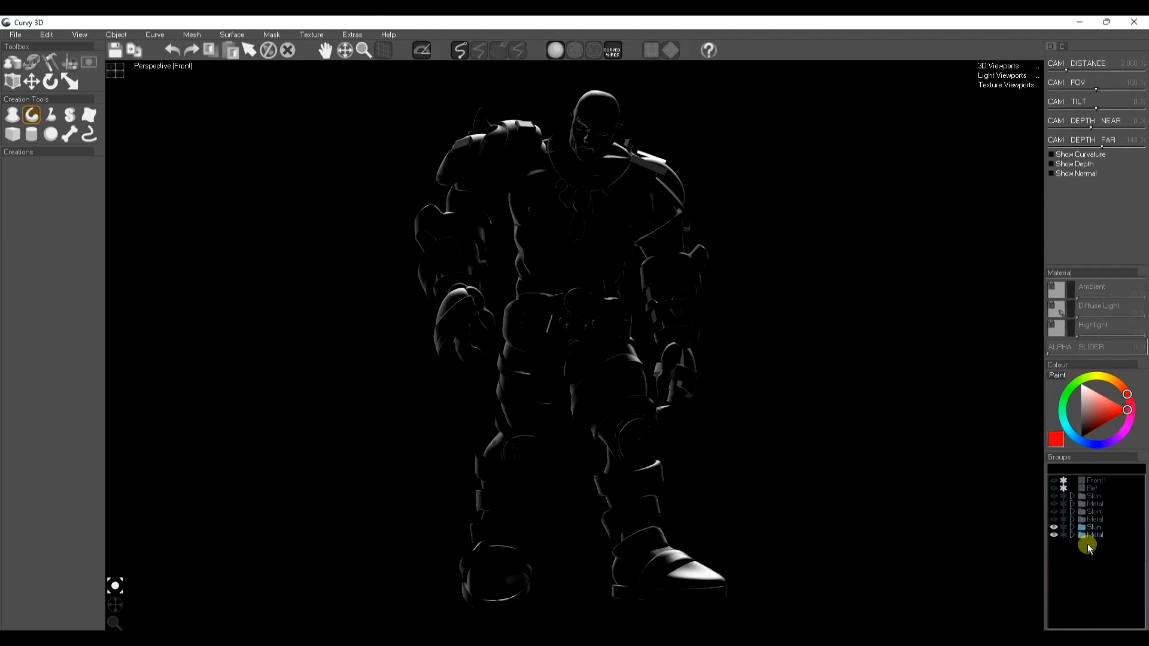
Select the first Hand in the third Skin group and examine the image used for its highlight
{"action": "double_click", "coordinate": [1096, 526]}
{"action": "left_click", "coordinate": [1106, 534]}
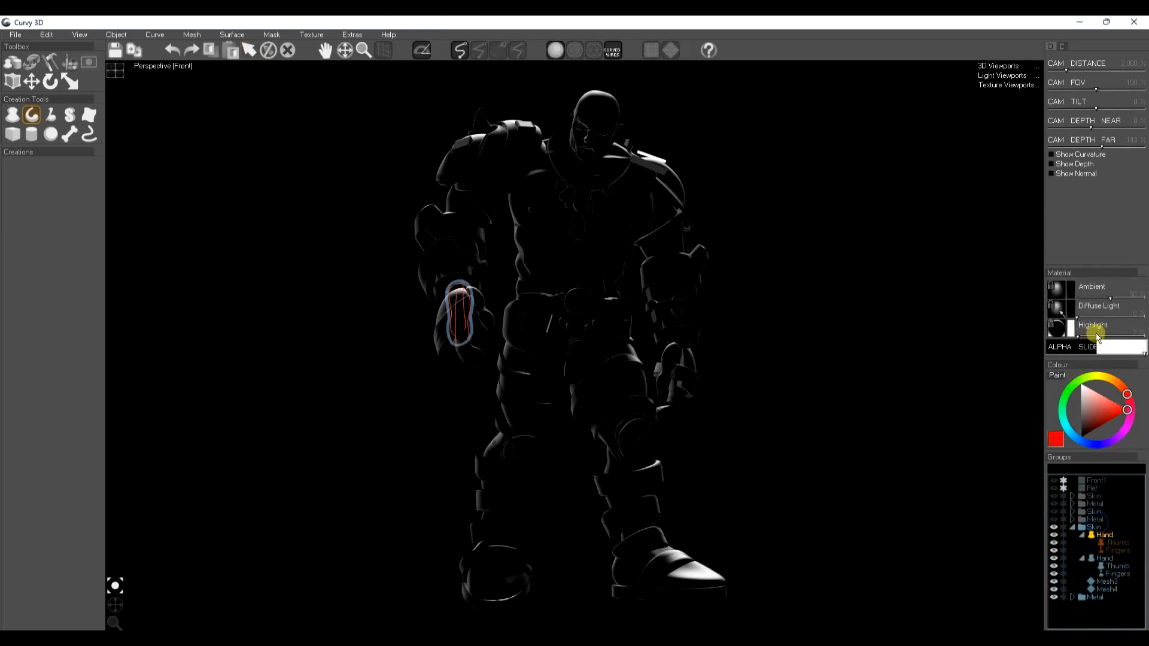
{"action": "left_click", "coordinate": [1058, 329]}
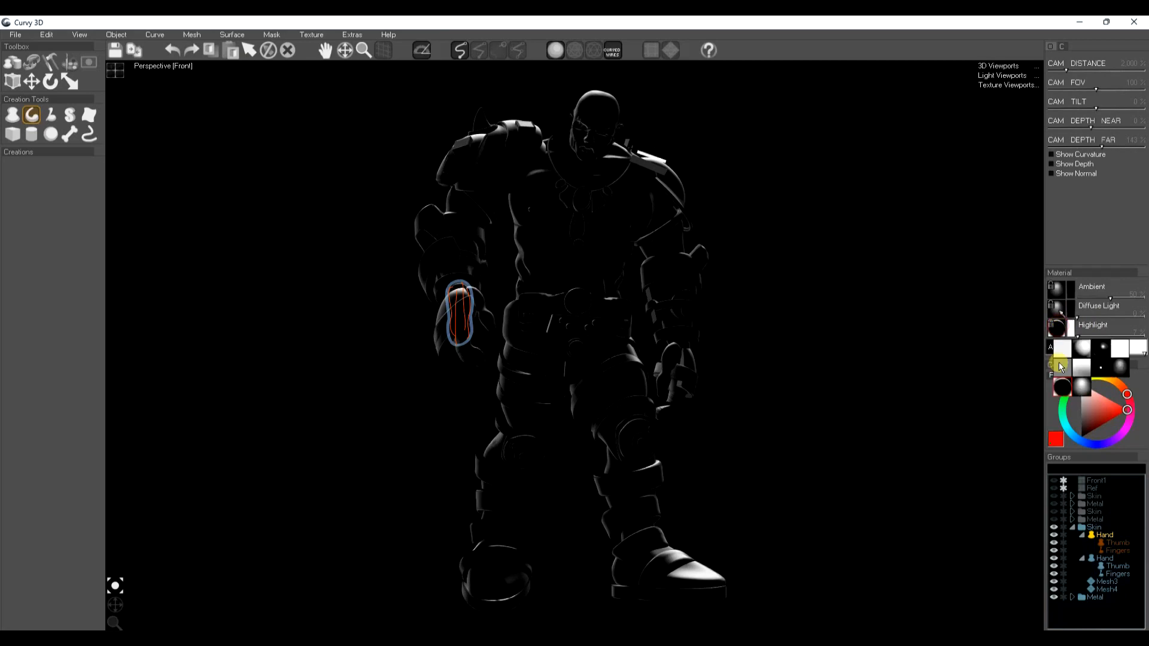
{"action": "left_click", "coordinate": [1060, 333]}
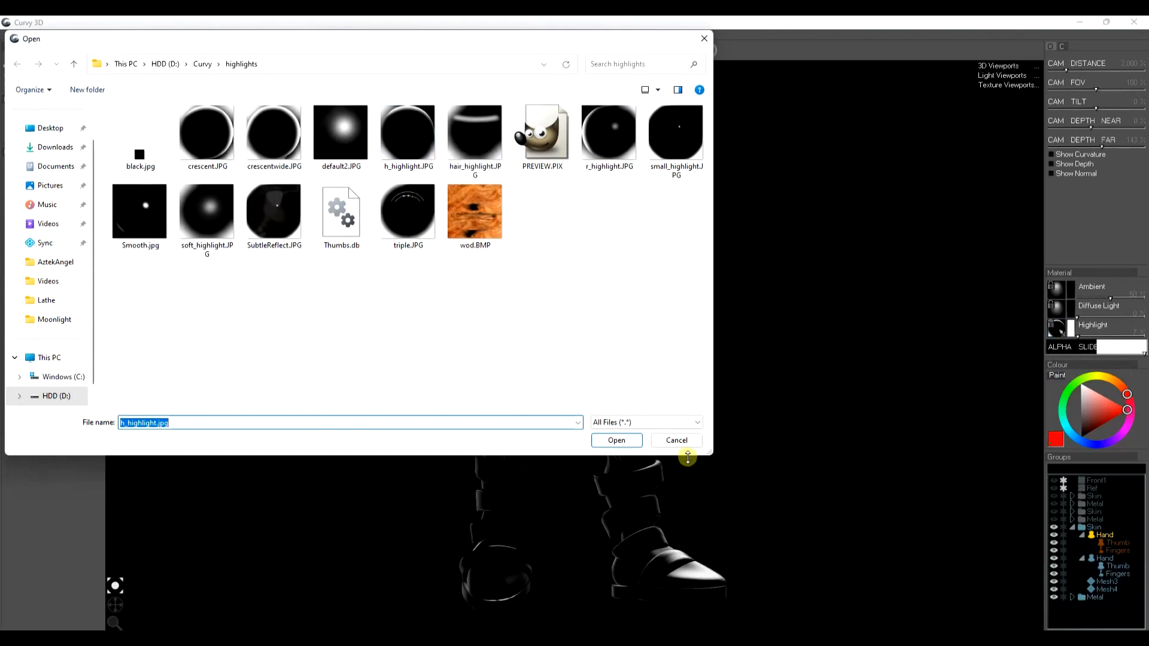
{"action": "left_click", "coordinate": [676, 440]}
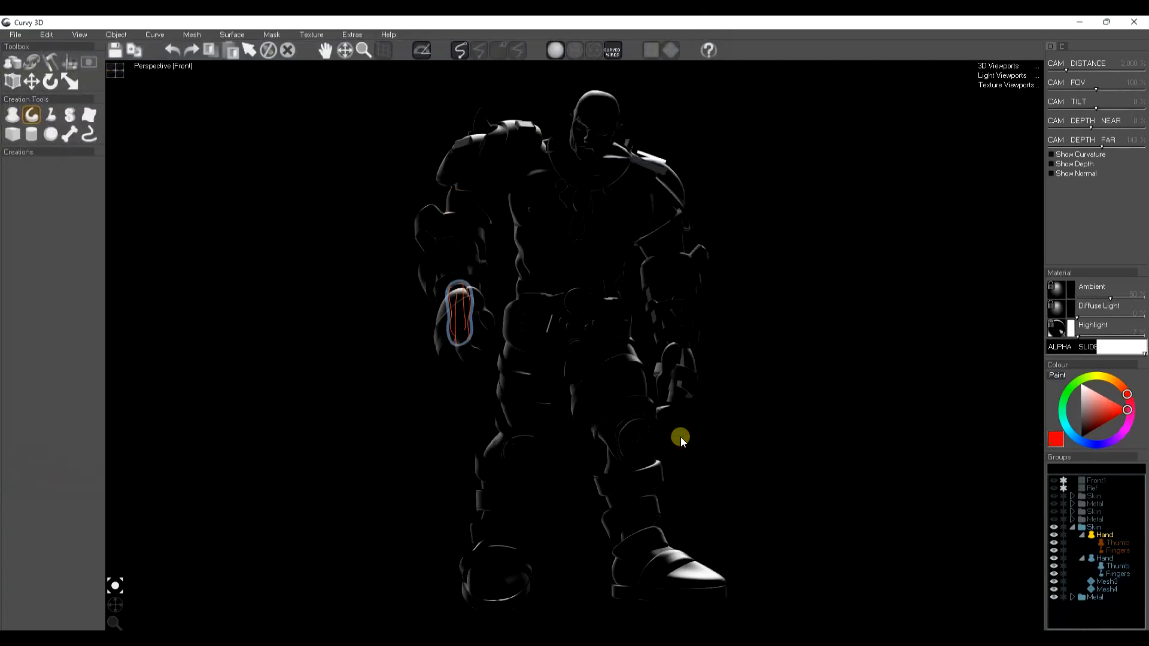
{"action": "left_click", "coordinate": [825, 433]}
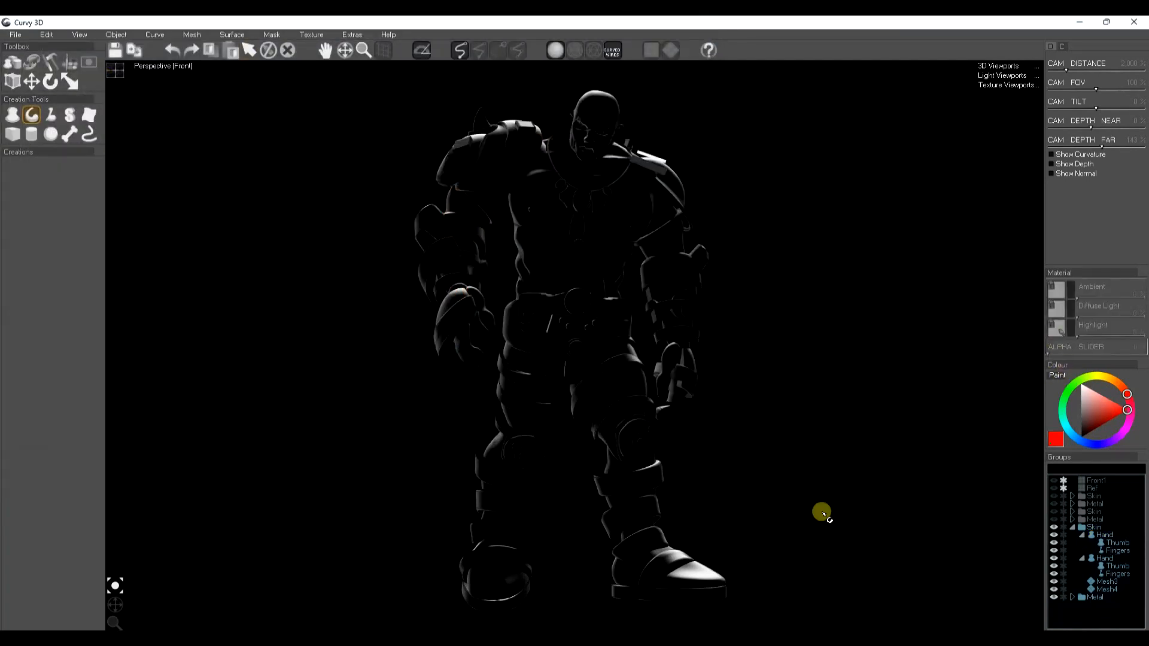
Save a double-size screenshot (Screenshot x2) of the rim highlight pass
{"action": "left_click", "coordinate": [76, 35]}
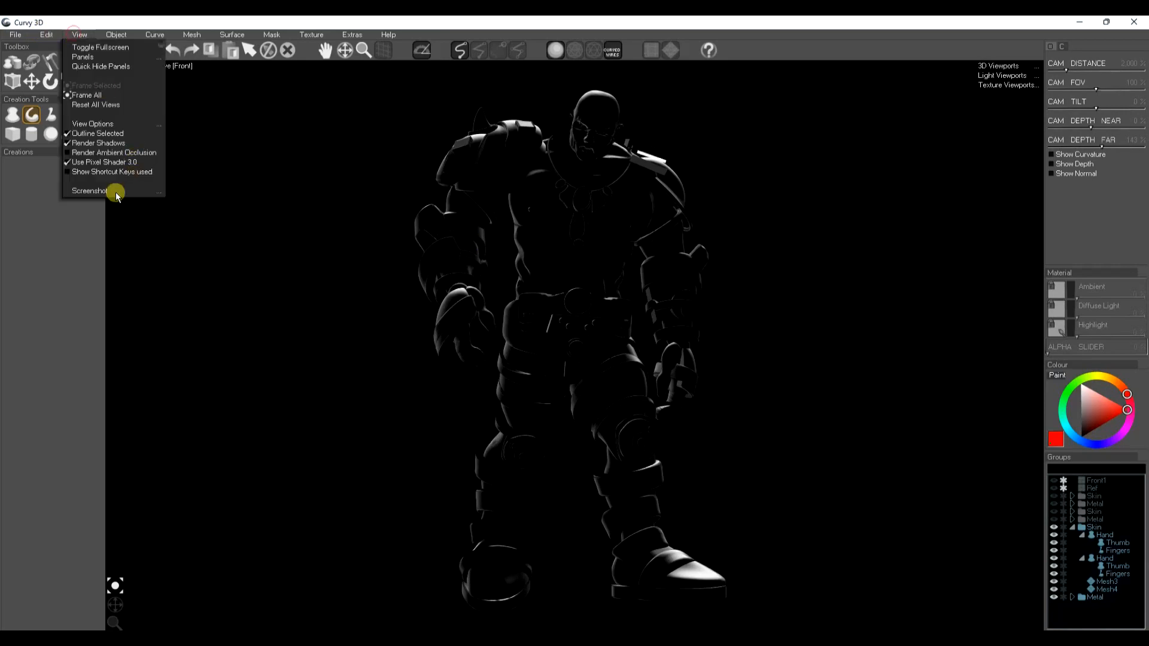
{"action": "mouse_move", "coordinate": [163, 191]}
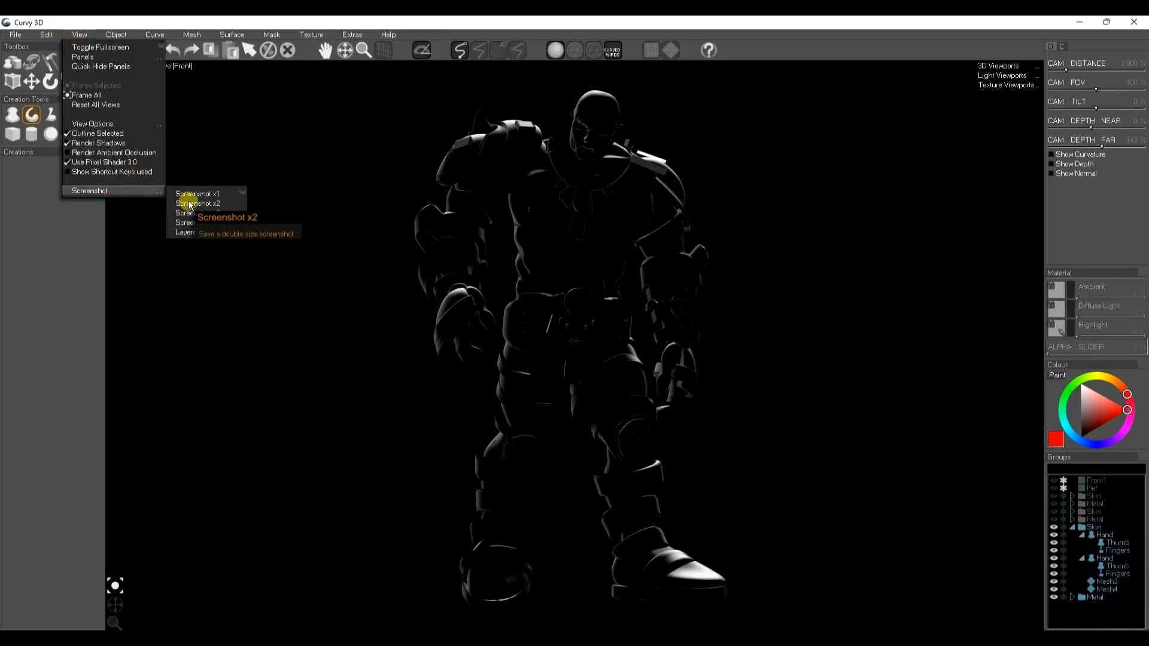
{"action": "left_click", "coordinate": [189, 205]}
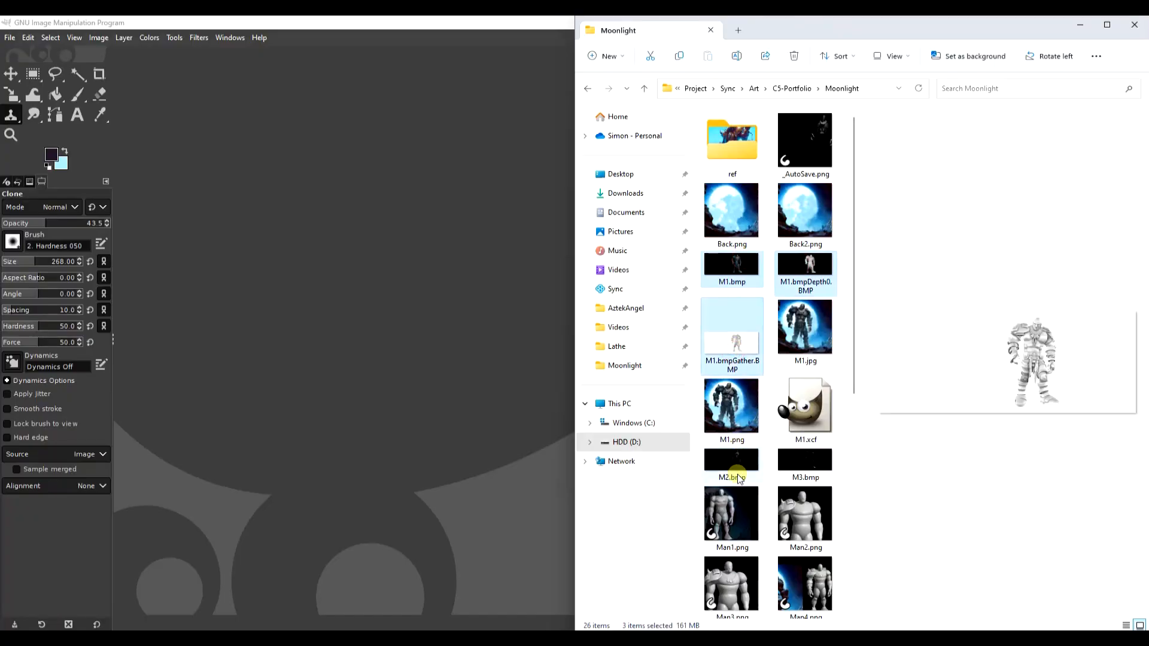
Add M2.bmp and M3.bmp to the selected M1 bitmaps in the Moonlight folder and open all of them in GIMP
{"action": "left_click", "coordinate": [738, 474], "text": "ctrl"}
{"action": "left_click", "coordinate": [804, 466], "text": "ctrl"}
{"action": "left_click_drag", "start_coordinate": [738, 465], "coordinate": [51, 49]}
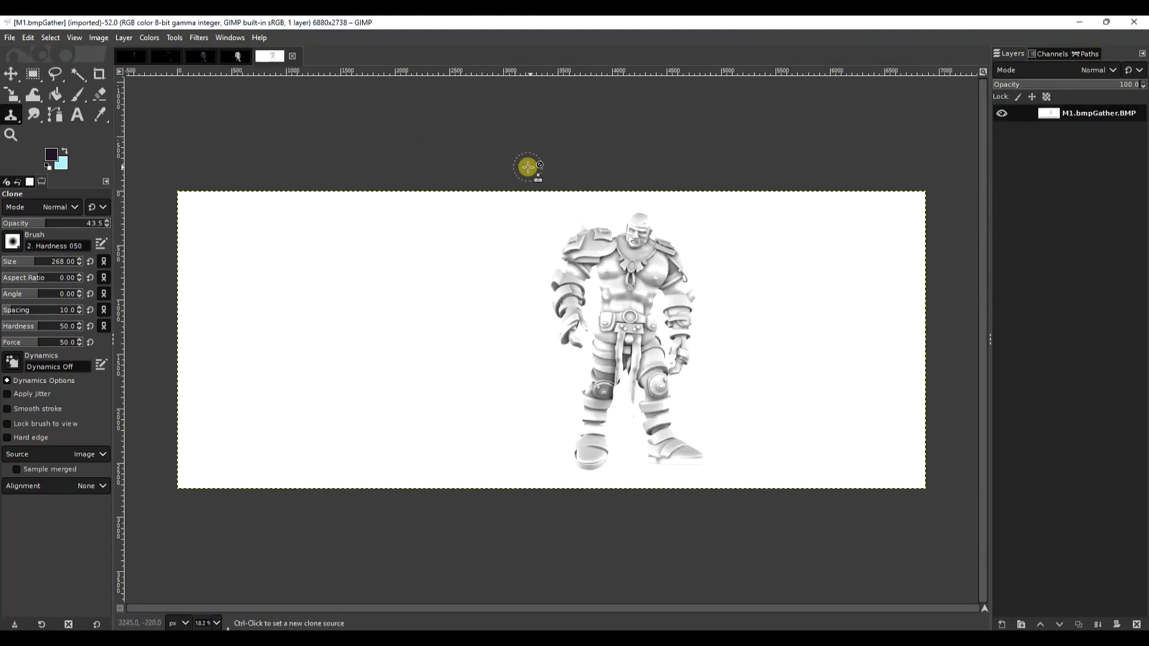
Select the entire M1.bmpGather image with Rectangle Select active and copy it
{"action": "key", "text": "r"}
{"action": "key", "text": "ctrl"}
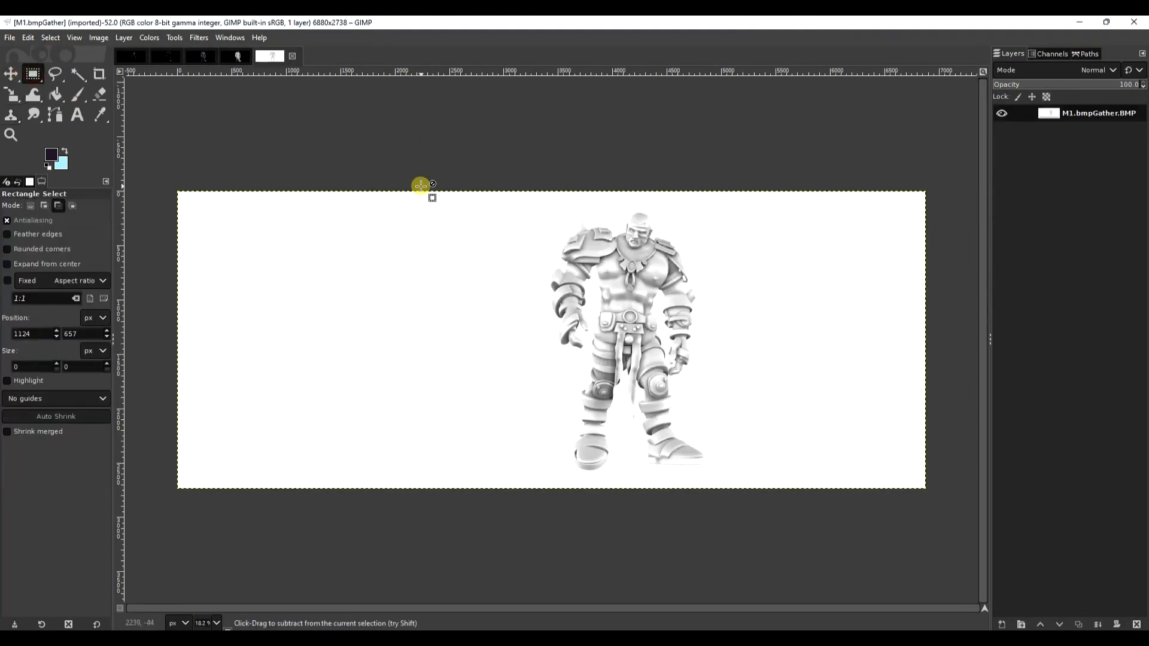
{"action": "key", "text": "ctrl+a"}
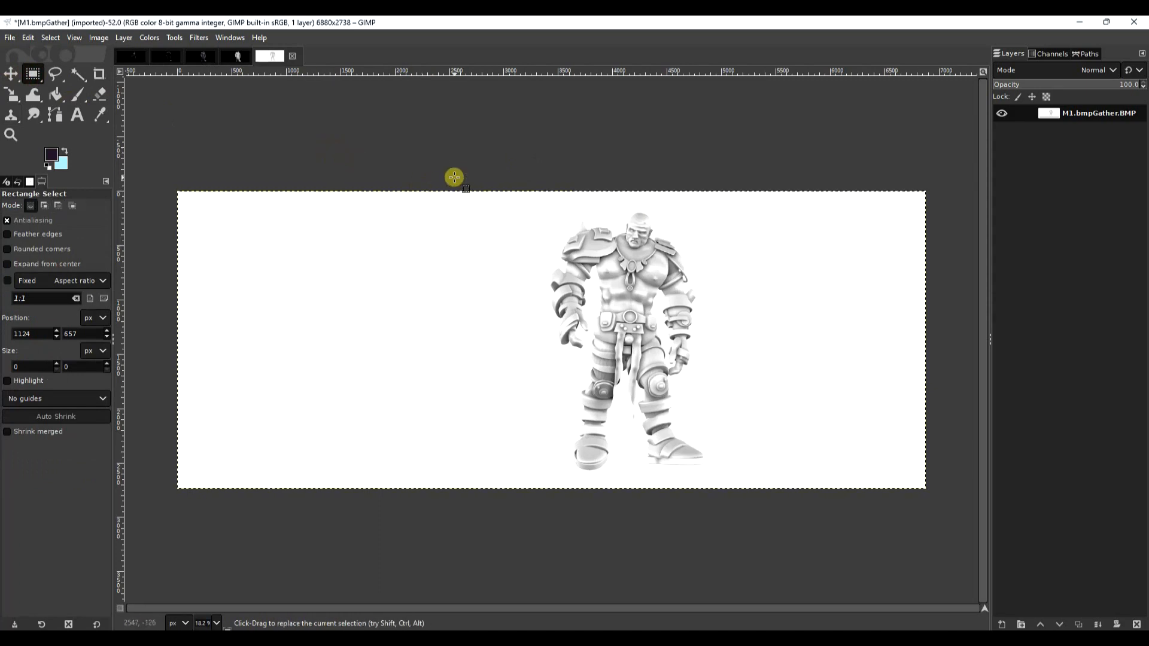
{"action": "key", "text": "ctrl+c"}
Paste the copied gather image into the M1 image and turn the floating selection into a new layer
{"action": "left_click", "coordinate": [131, 55]}
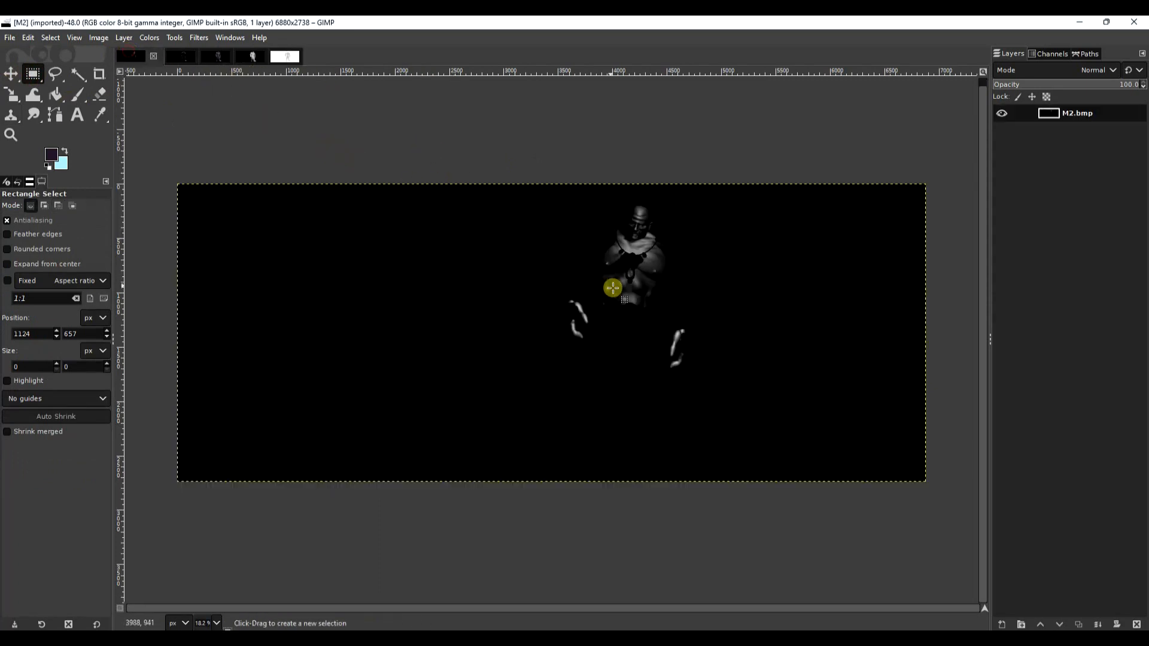
{"action": "left_click", "coordinate": [172, 57]}
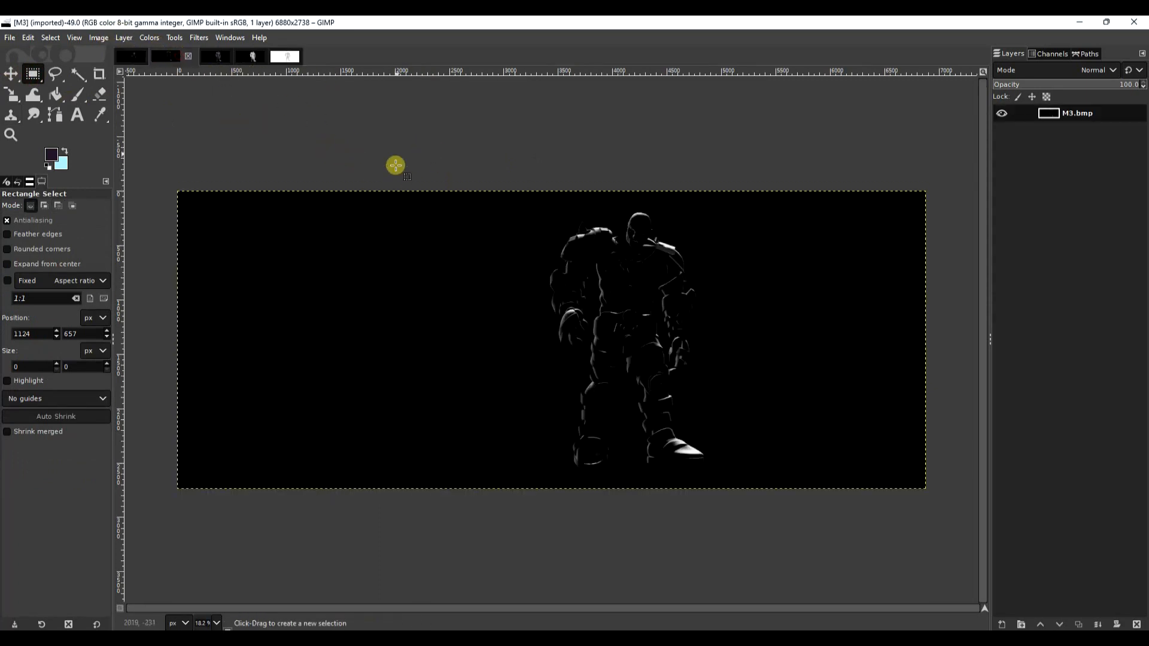
{"action": "left_click", "coordinate": [219, 60]}
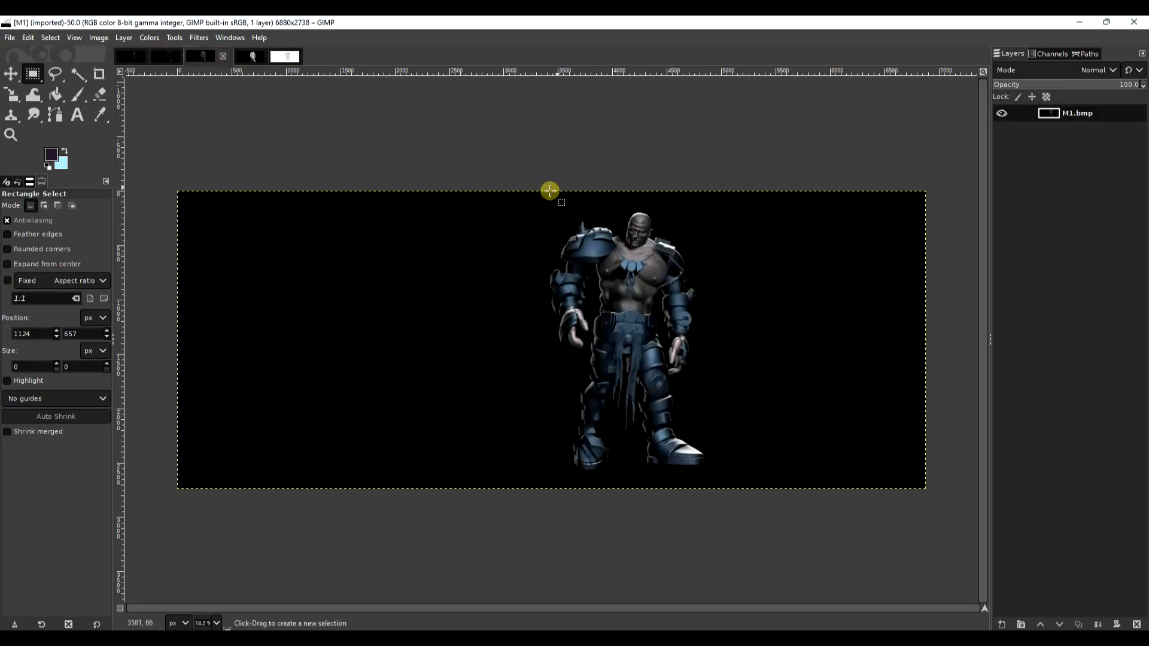
{"action": "key", "text": "ctrl+v"}
{"action": "right_click", "coordinate": [1084, 117]}
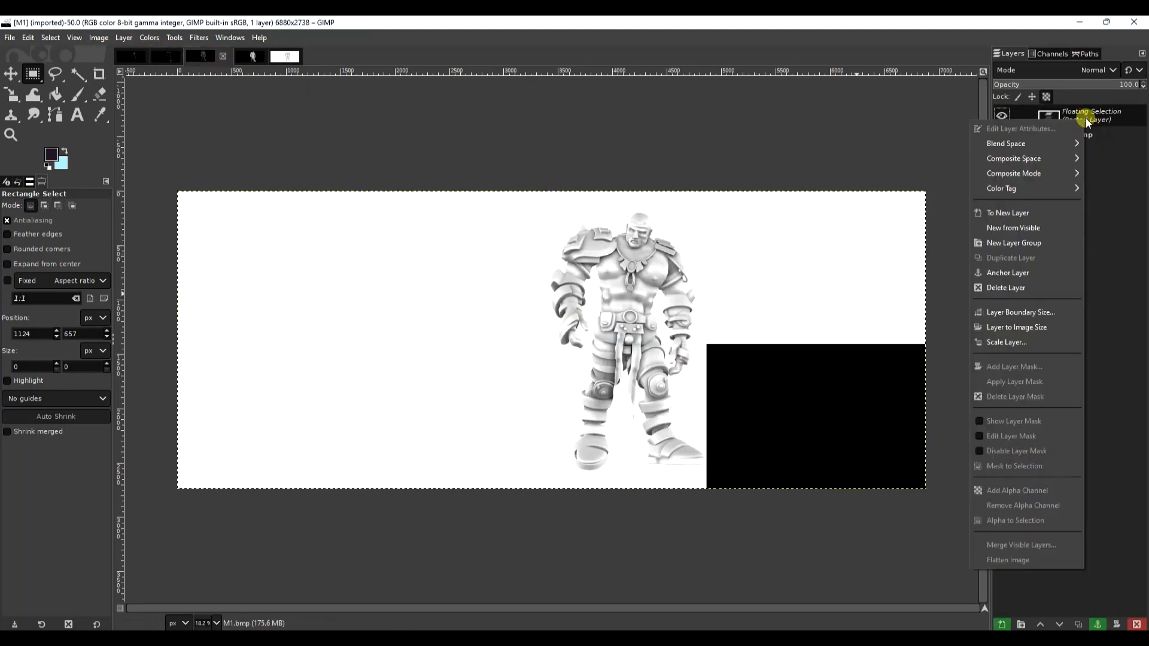
{"action": "left_click", "coordinate": [1041, 210]}
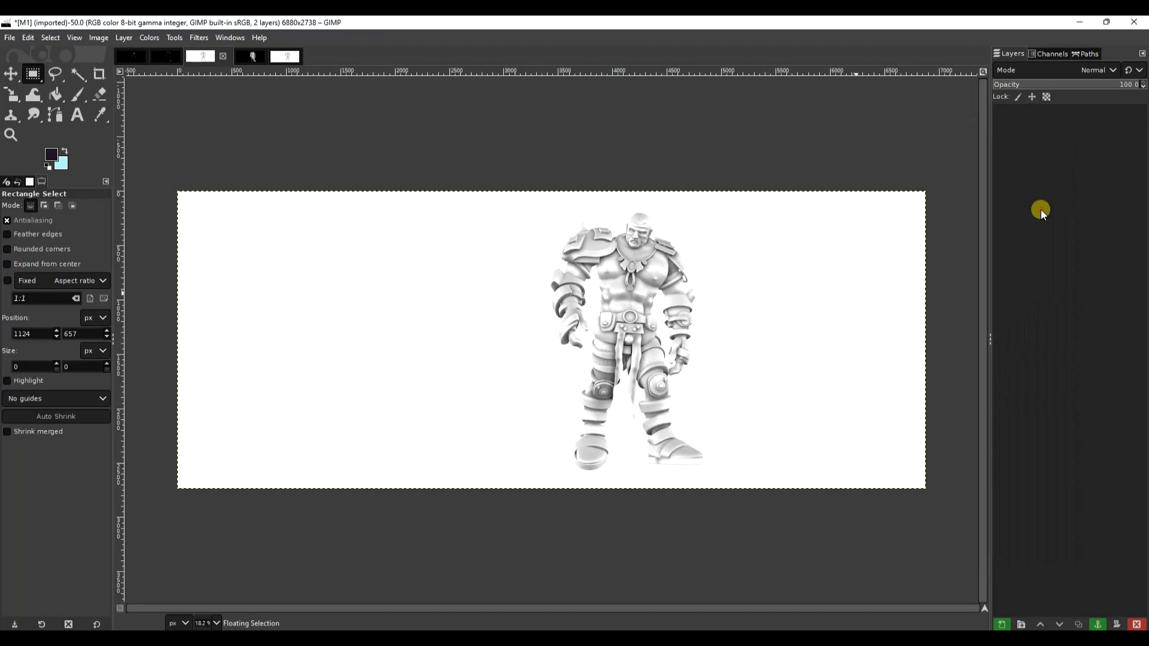
Set the pasted gather layer's blend mode to Multiply and compare the character with that layer hidden and shown
{"action": "left_click", "coordinate": [1099, 70]}
{"action": "left_click", "coordinate": [1040, 286]}
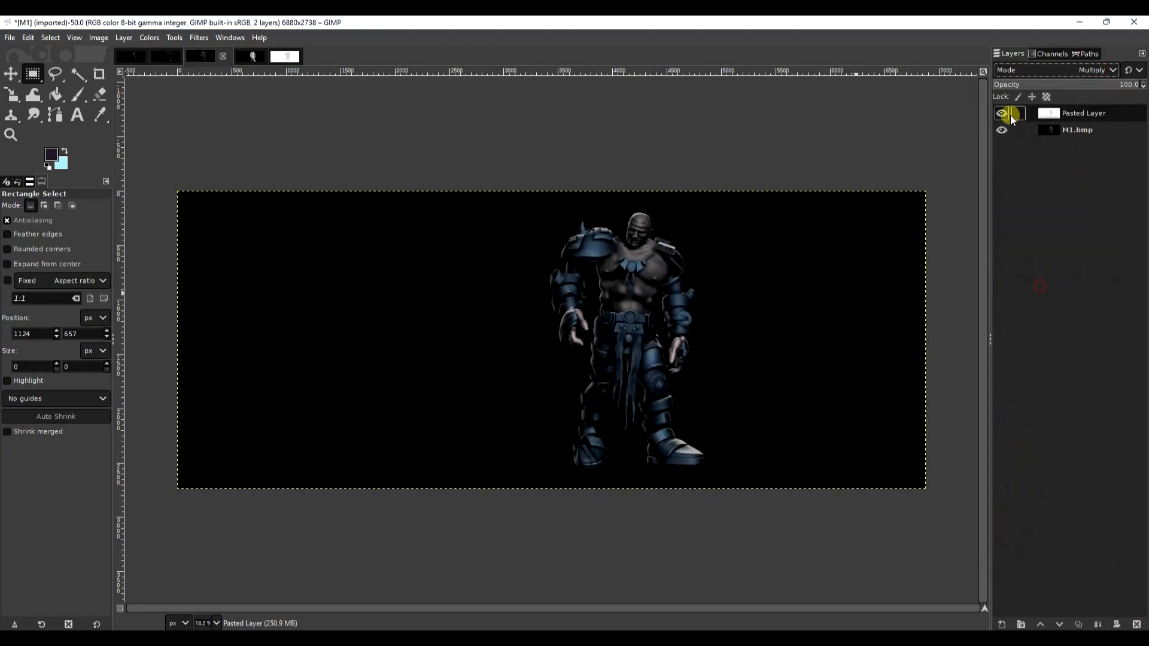
{"action": "left_click", "coordinate": [1001, 112]}
{"action": "left_click", "coordinate": [1006, 112]}
{"action": "key", "text": "plus"}
{"action": "left_click_drag", "start_coordinate": [623, 411], "coordinate": [576, 441]}
{"action": "scroll", "coordinate": [528, 413], "scroll_direction": "up", "scroll_amount": 1}
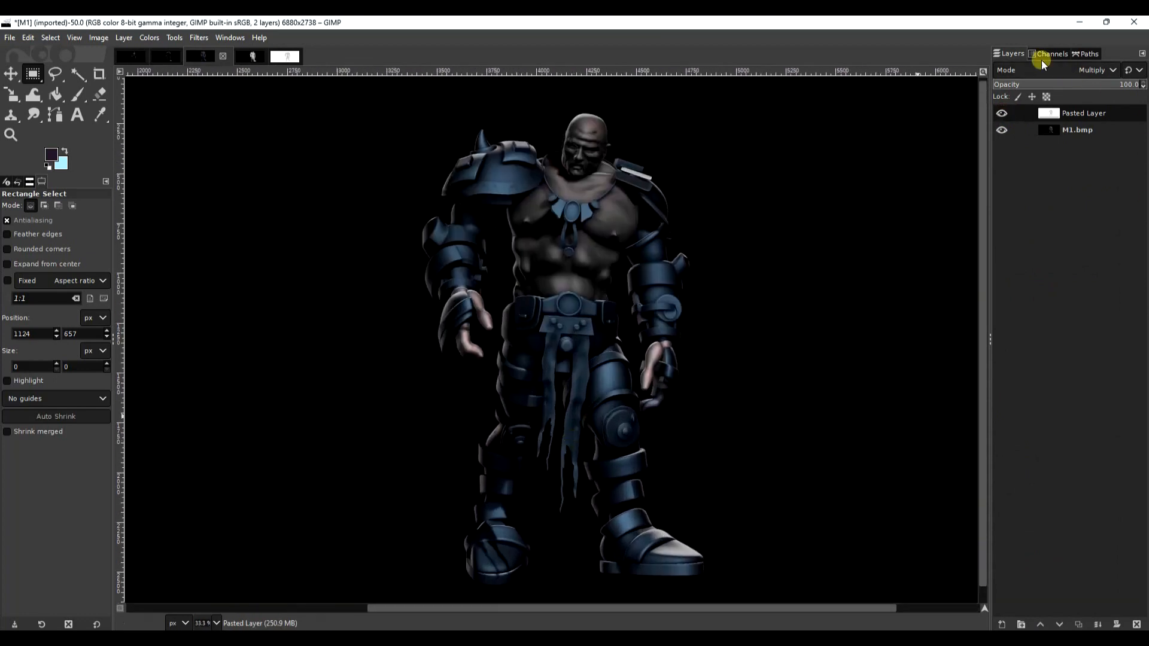
{"action": "left_click", "coordinate": [1002, 113]}
{"action": "left_click", "coordinate": [1002, 113]}
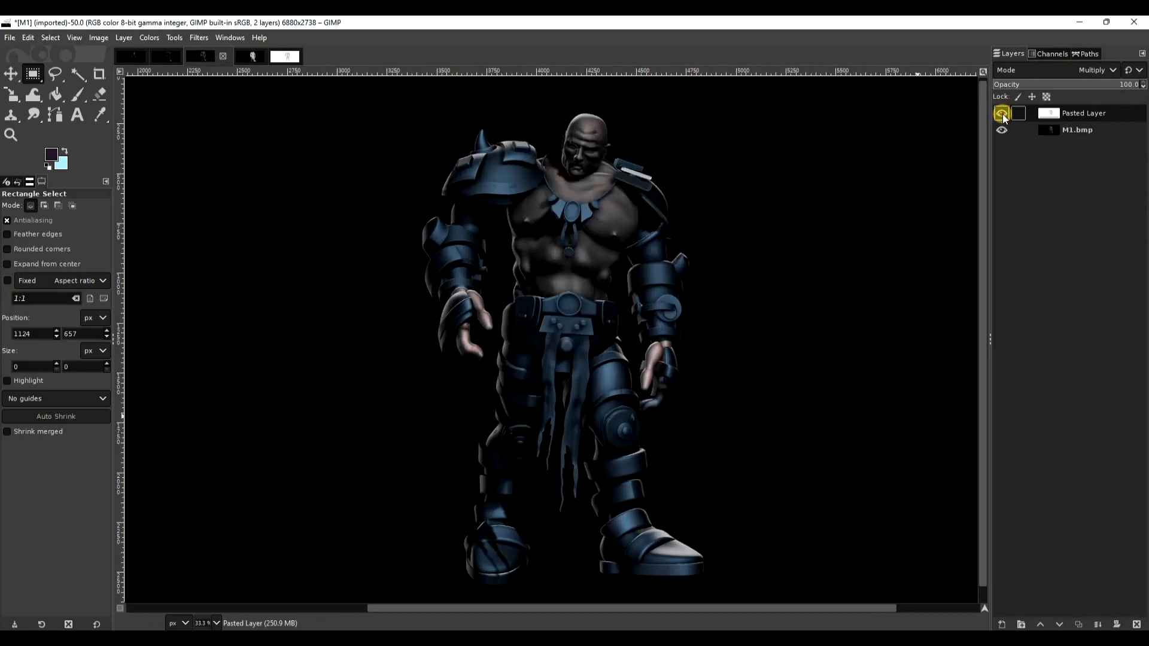
Copy the entire M1.bmpDepth0 image, paste it into the M1 image as a new layer, and hide that layer
{"action": "left_click", "coordinate": [250, 58]}
{"action": "key", "text": "ctrl+s"}
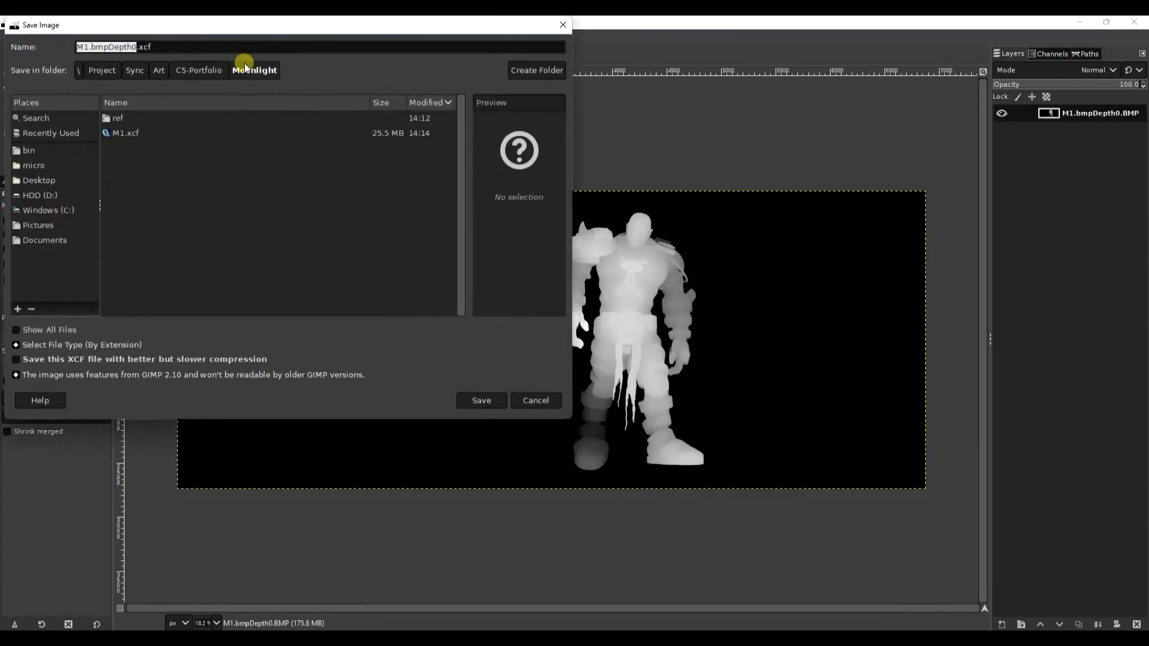
{"action": "left_click", "coordinate": [543, 401]}
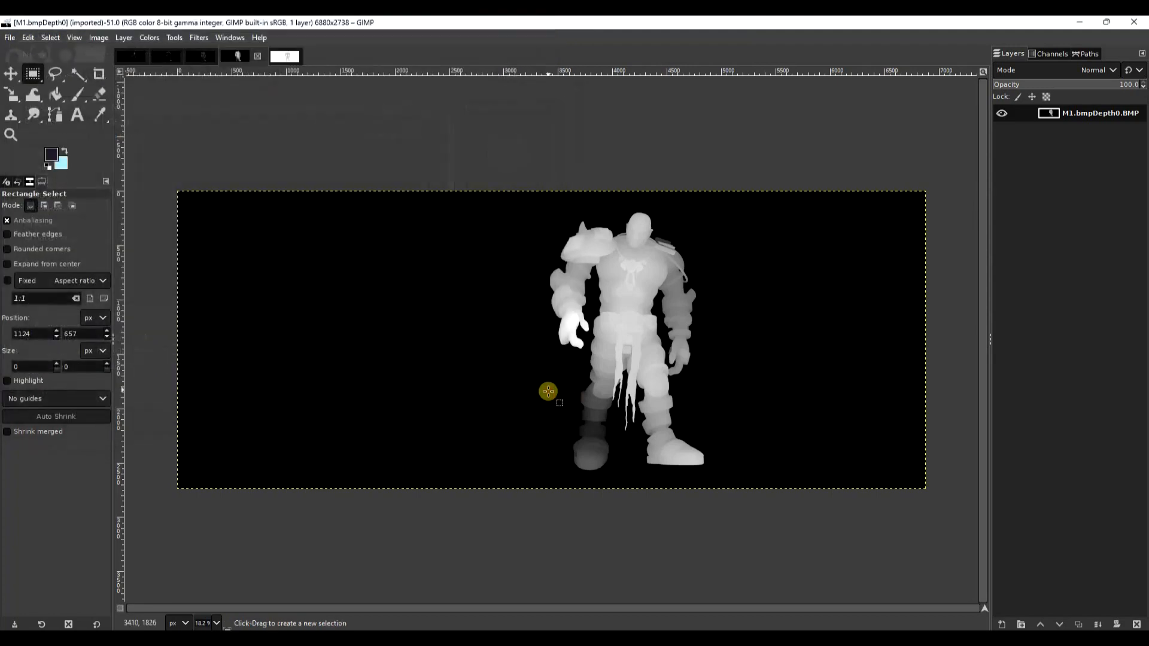
{"action": "left_click", "coordinate": [173, 57]}
{"action": "left_click", "coordinate": [199, 57]}
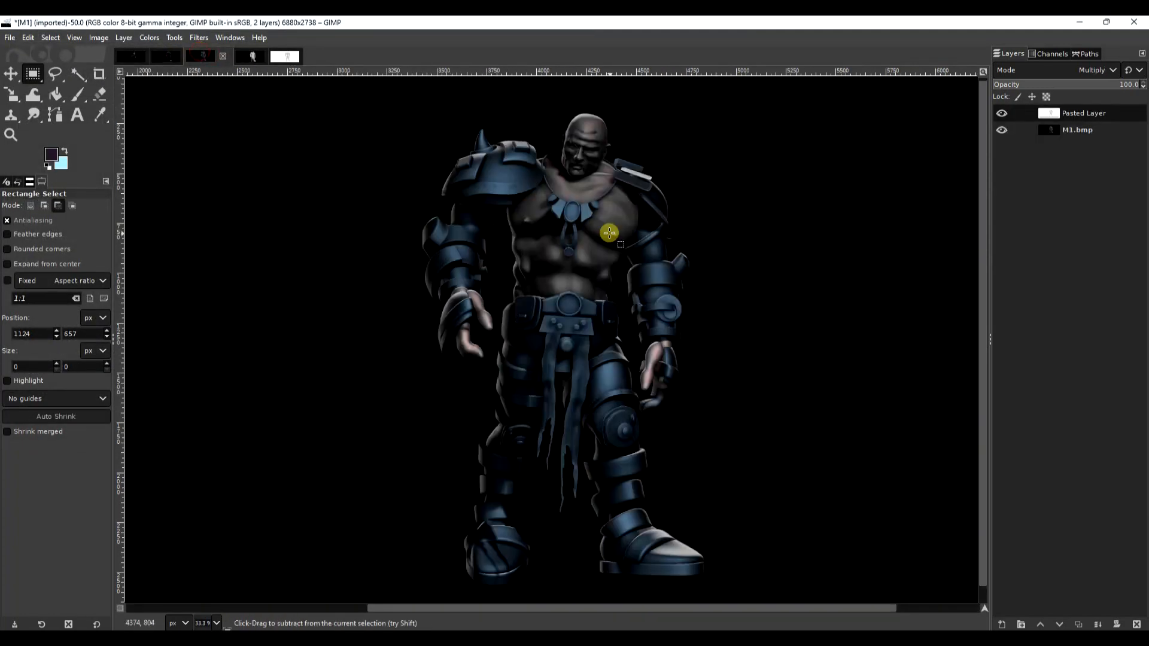
{"action": "key", "text": "ctrl+v"}
{"action": "right_click", "coordinate": [1028, 114]}
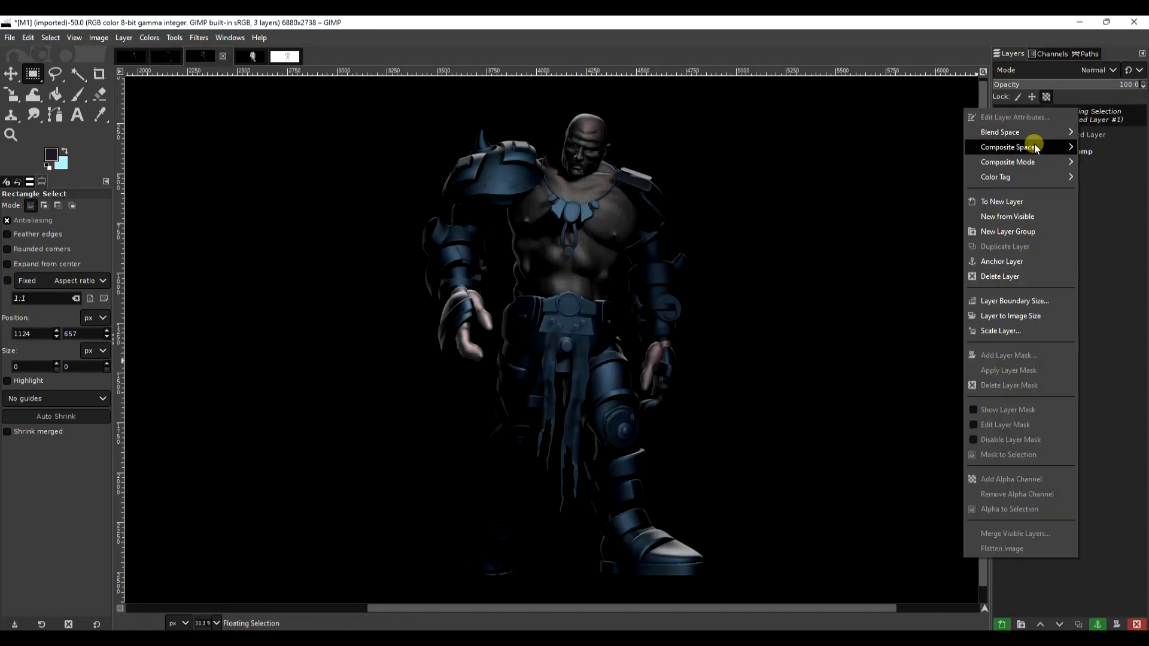
{"action": "left_click", "coordinate": [1024, 203]}
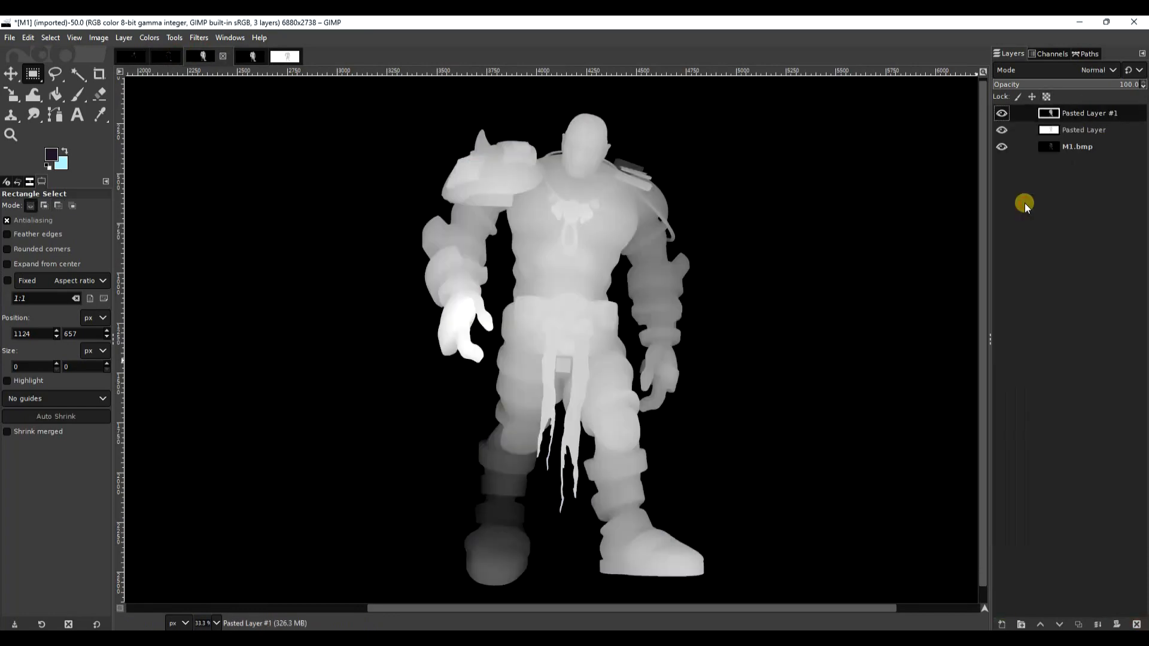
{"action": "left_click", "coordinate": [1004, 112]}
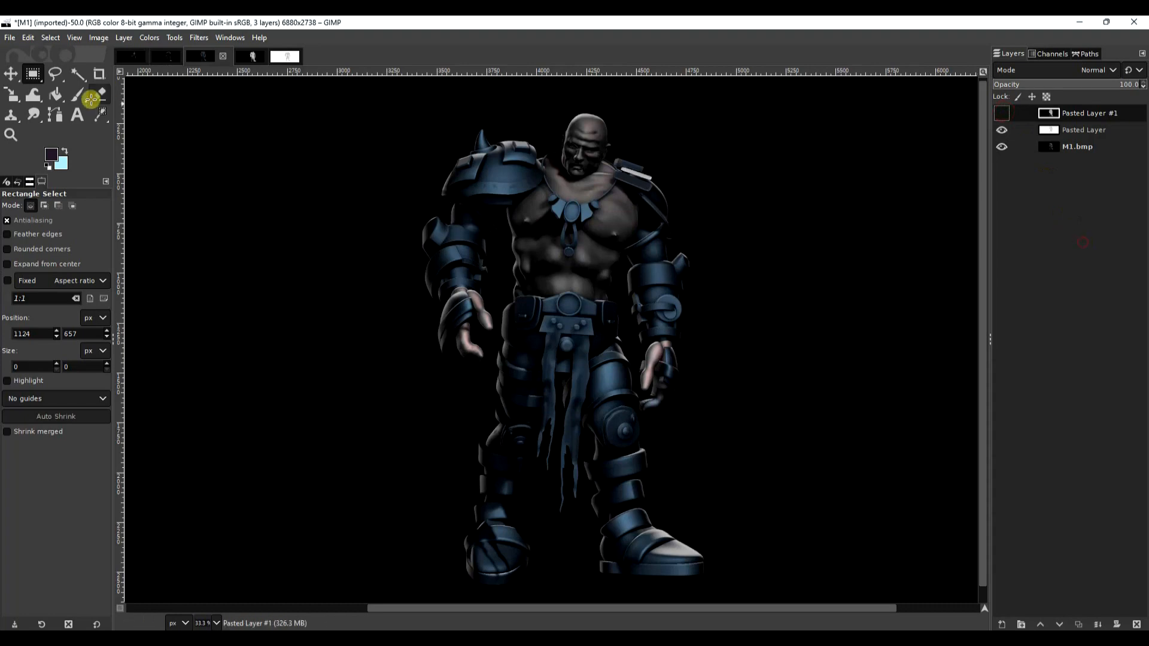
Close the M1.bmpDepth0 and M1.bmpGather source images, discarding their changes
{"action": "left_click", "coordinate": [252, 55]}
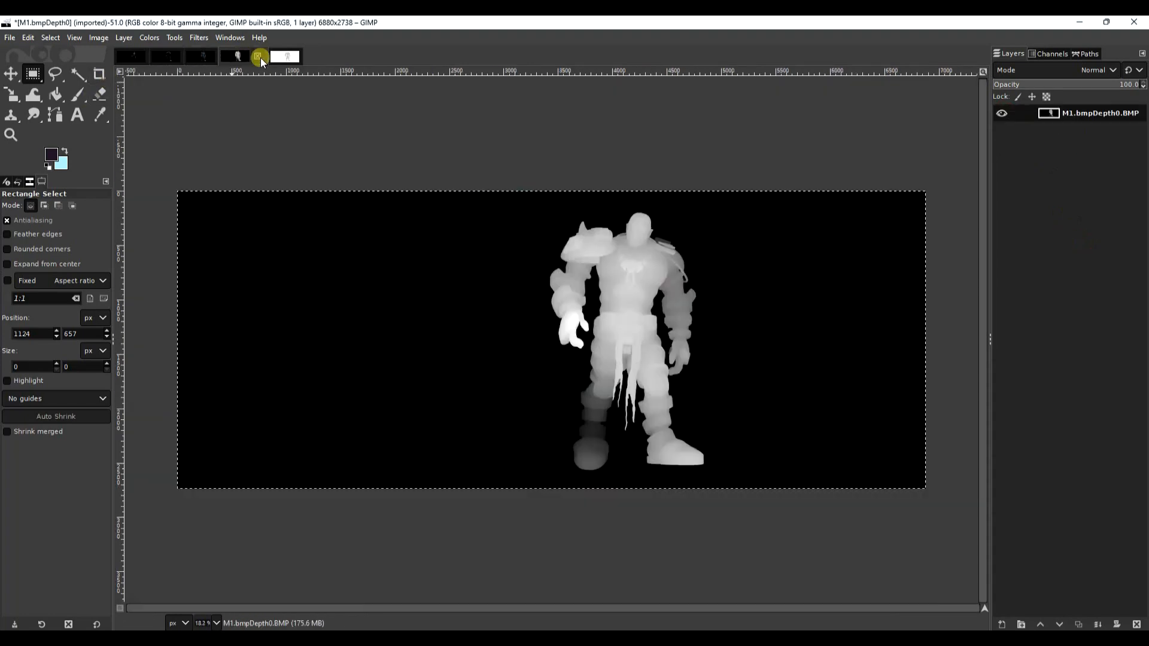
{"action": "left_click", "coordinate": [258, 56]}
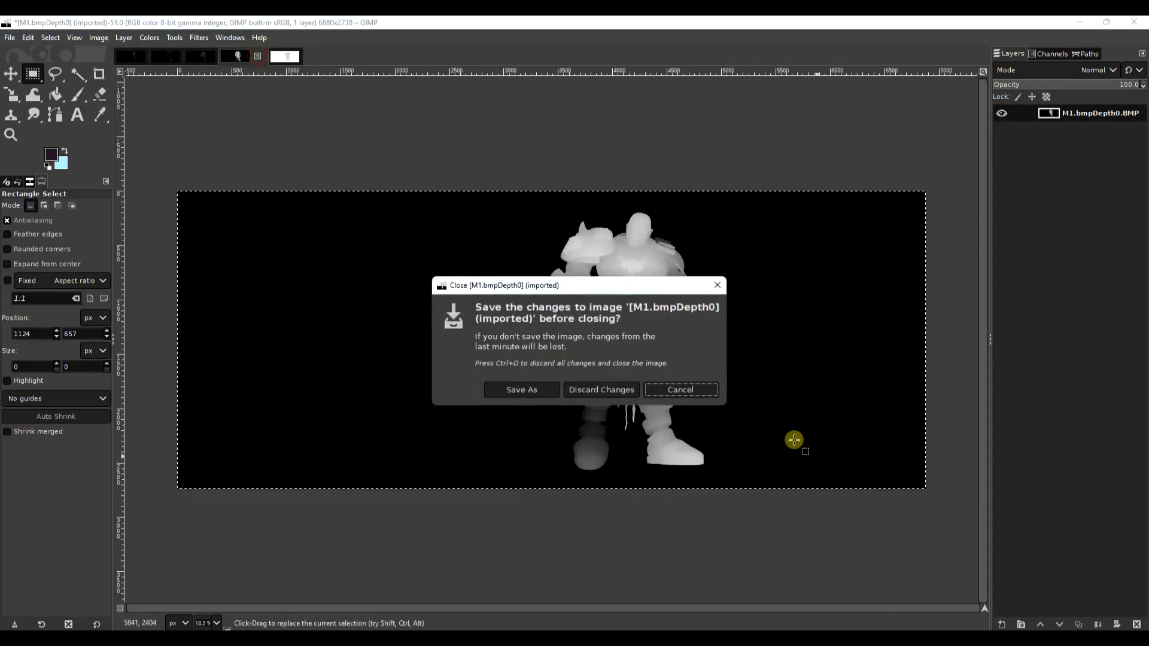
{"action": "left_click", "coordinate": [614, 389]}
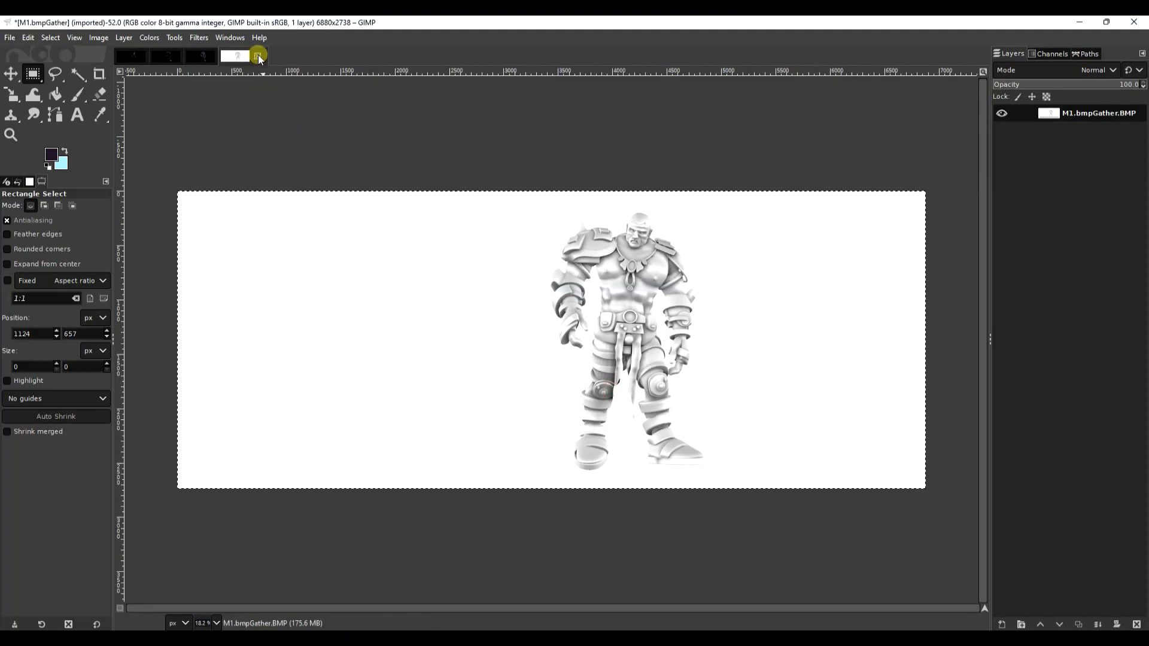
{"action": "left_click", "coordinate": [170, 55]}
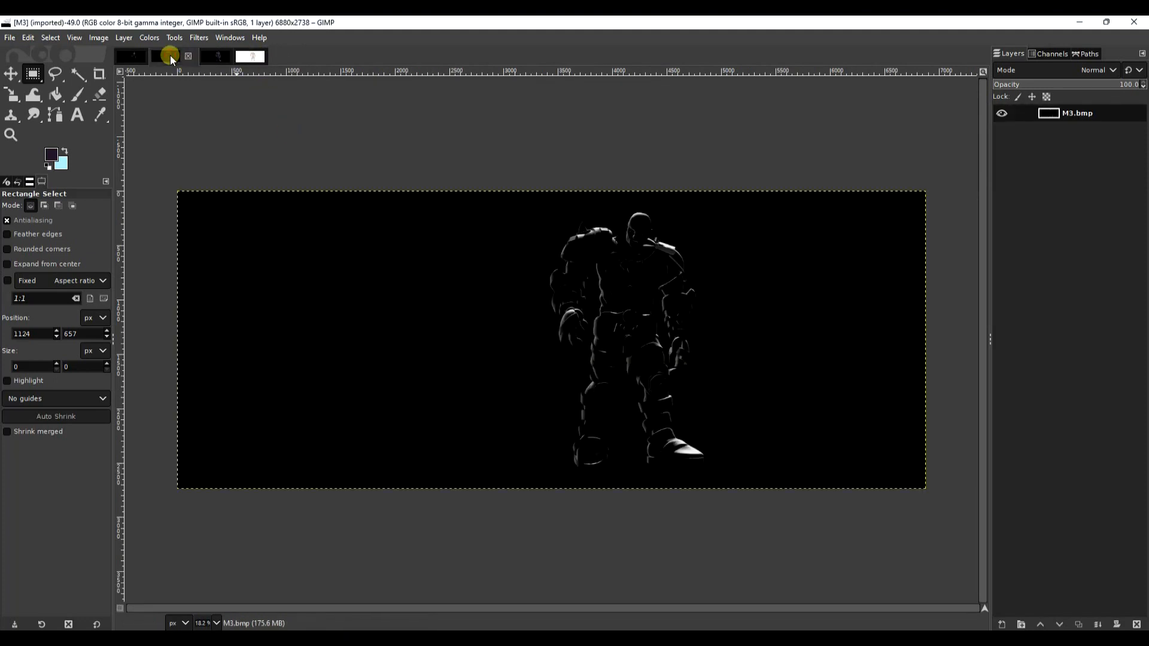
{"action": "left_click", "coordinate": [137, 60]}
{"action": "left_click", "coordinate": [206, 57]}
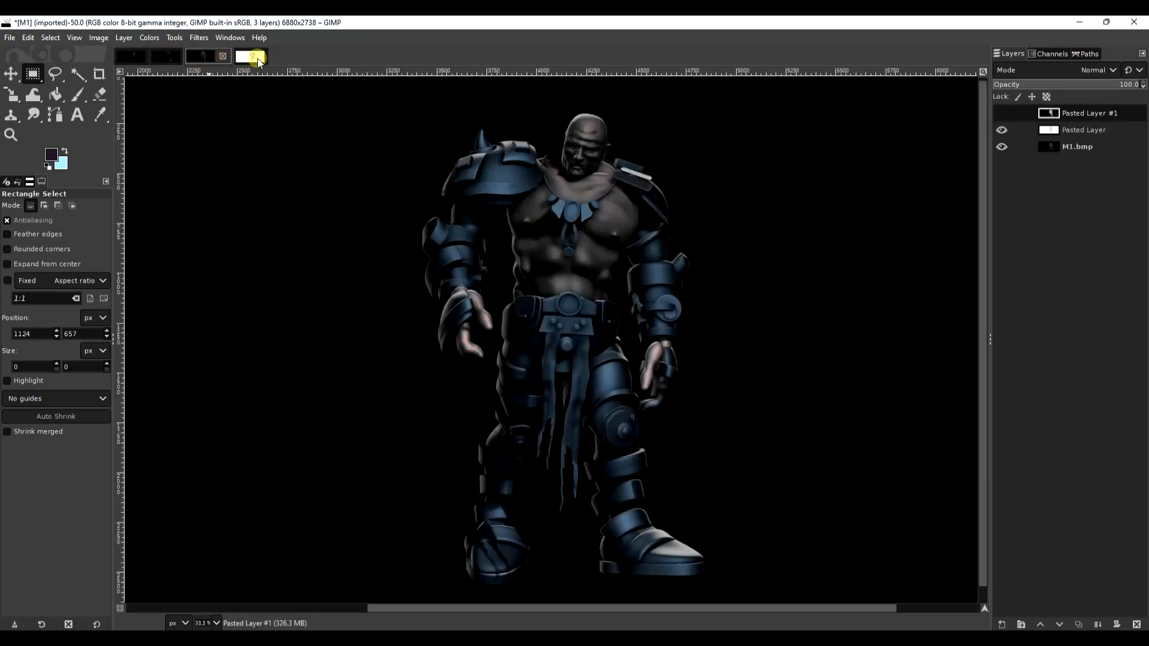
{"action": "left_click", "coordinate": [254, 58]}
{"action": "left_click", "coordinate": [257, 56]}
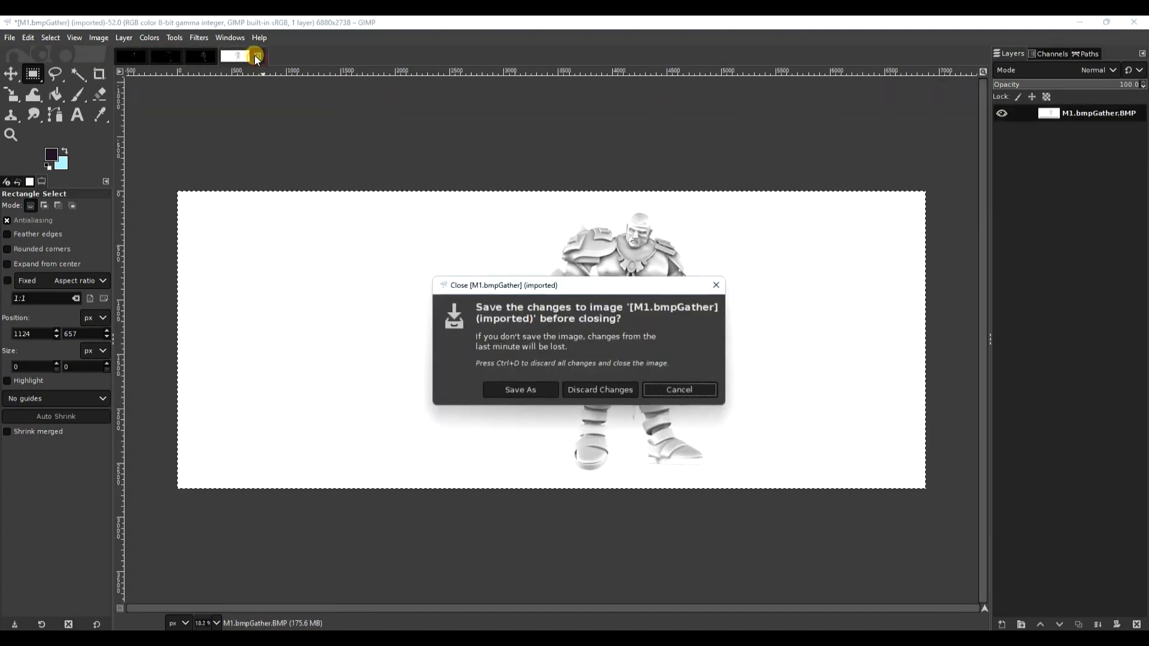
{"action": "left_click", "coordinate": [621, 391]}
Copy the entire M2 image and paste it into the M1 image as a new layer
{"action": "left_click", "coordinate": [163, 55]}
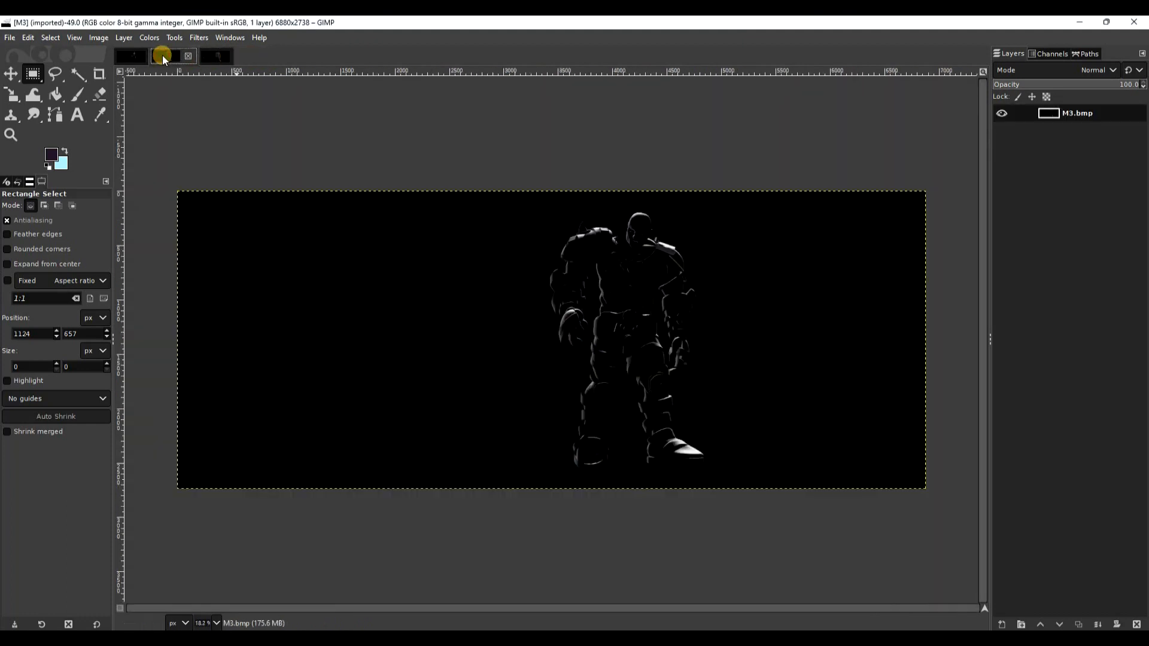
{"action": "left_click", "coordinate": [126, 56]}
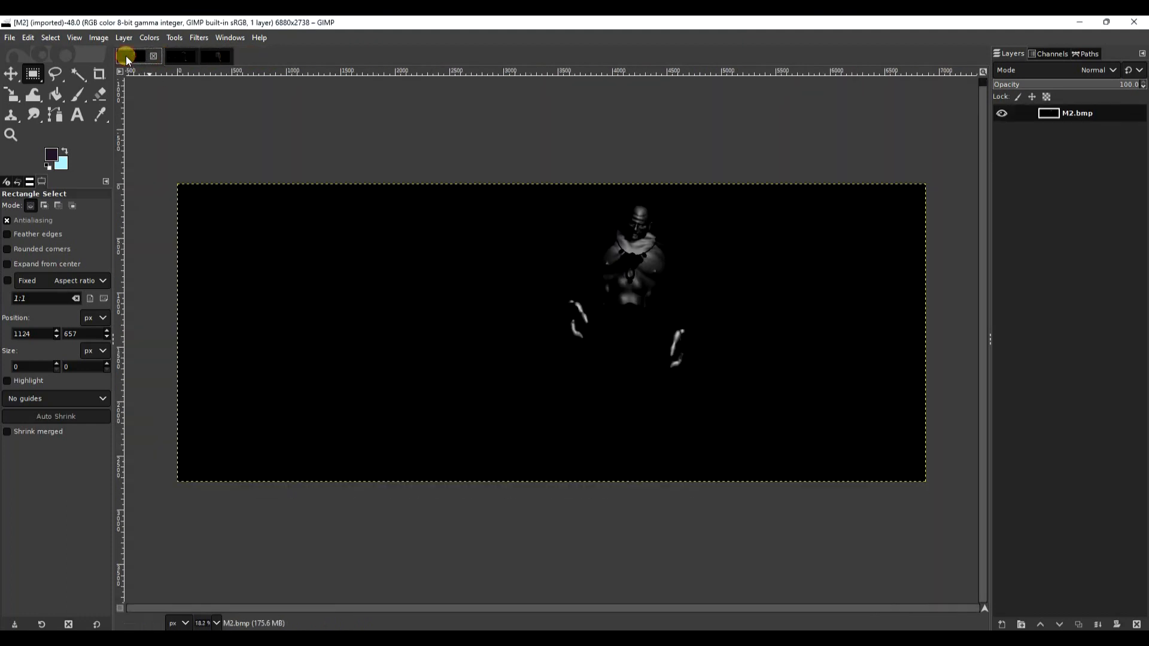
{"action": "left_click", "coordinate": [172, 56]}
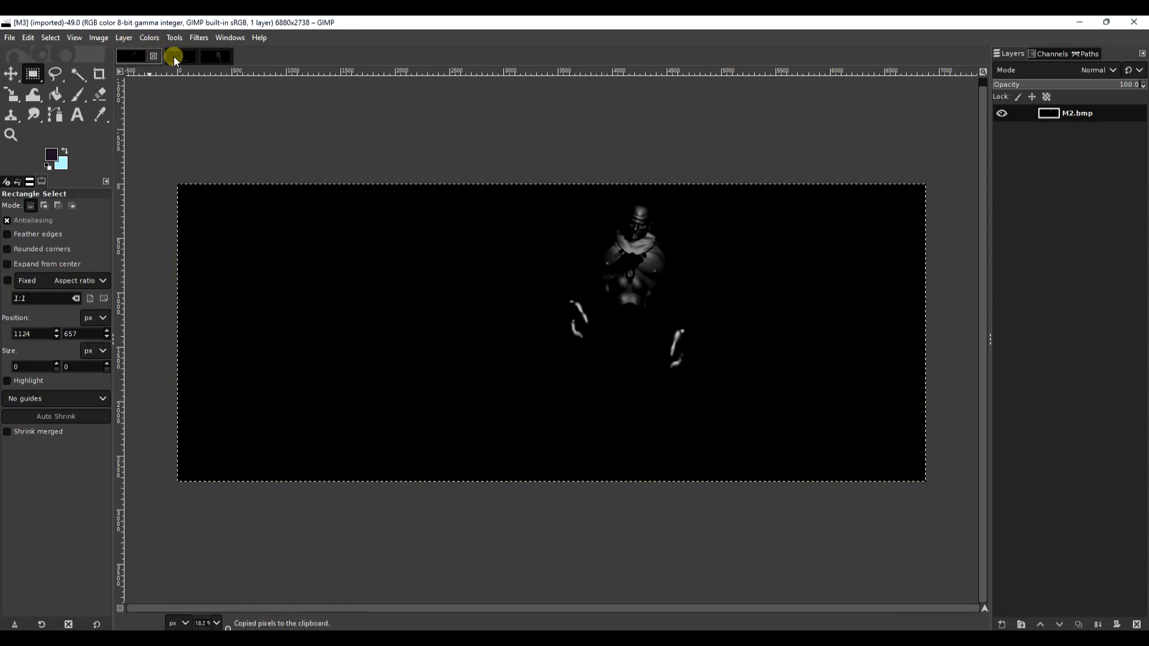
{"action": "left_click", "coordinate": [217, 55]}
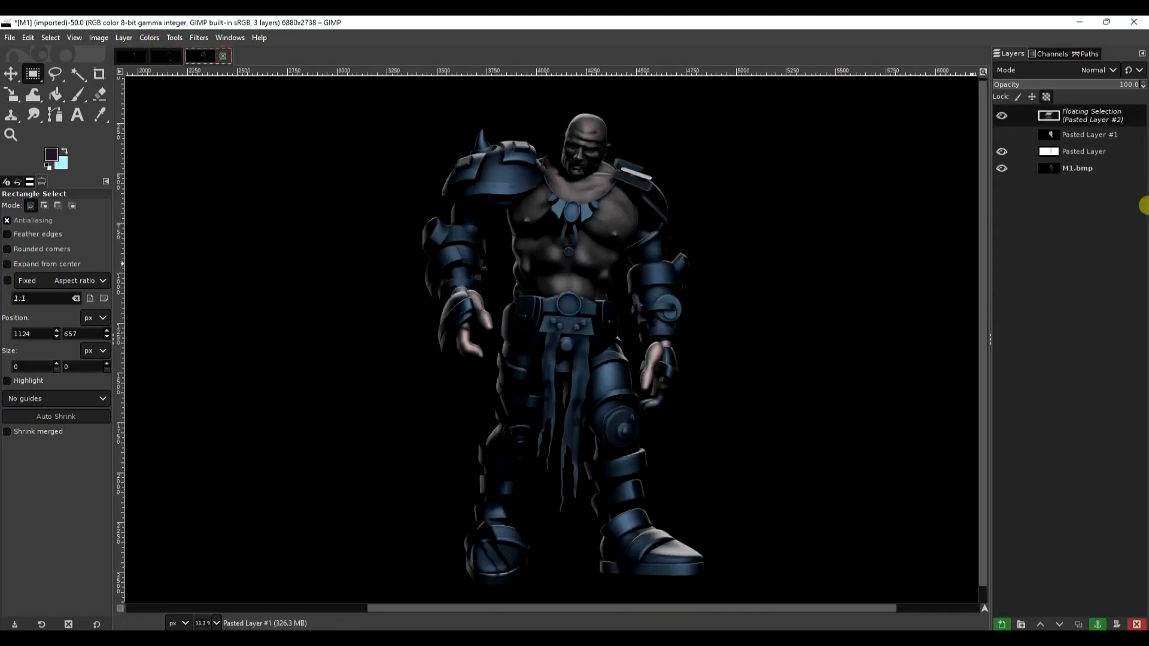
{"action": "right_click", "coordinate": [1093, 124]}
{"action": "left_click", "coordinate": [1046, 214]}
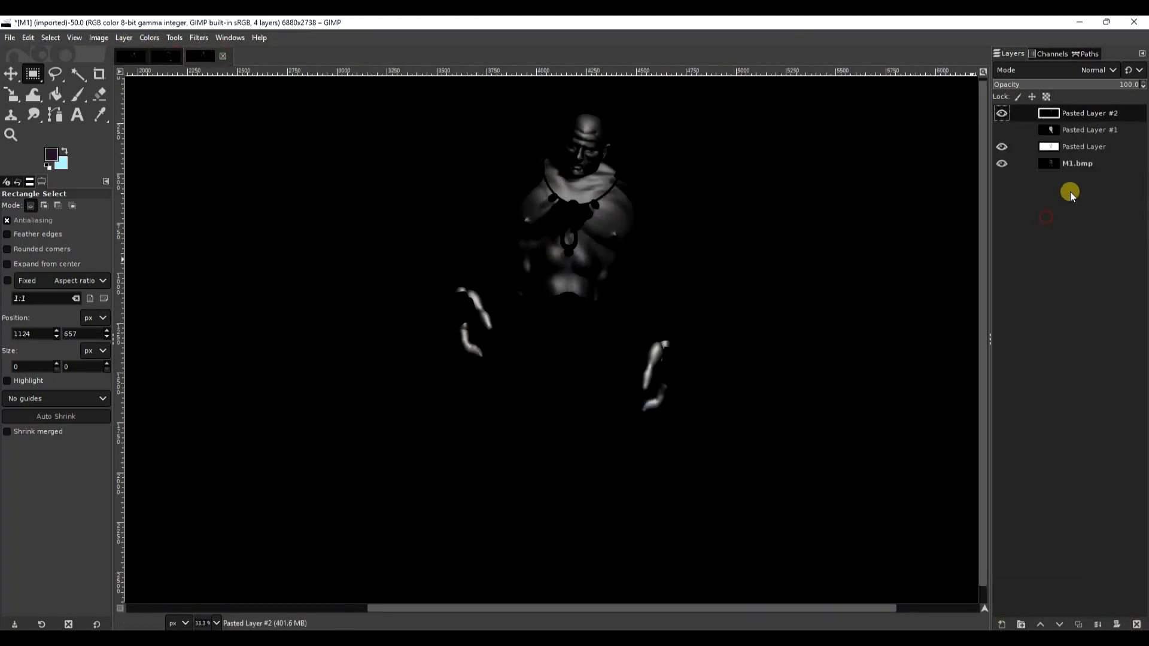
Place the pasted M2 highlight layer directly above M1.bmp, set its blend mode to Screen, and compare it hidden and shown
{"action": "left_click_drag", "start_coordinate": [1077, 113], "coordinate": [1081, 156]}
{"action": "left_click", "coordinate": [1100, 71]}
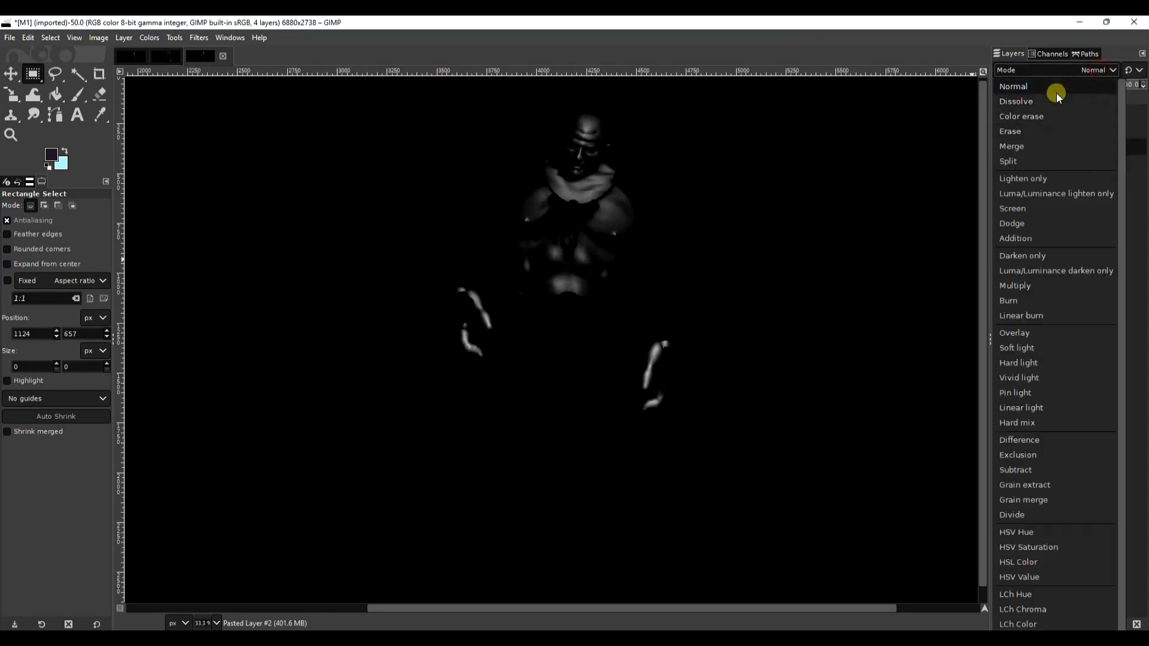
{"action": "left_click", "coordinate": [1046, 211]}
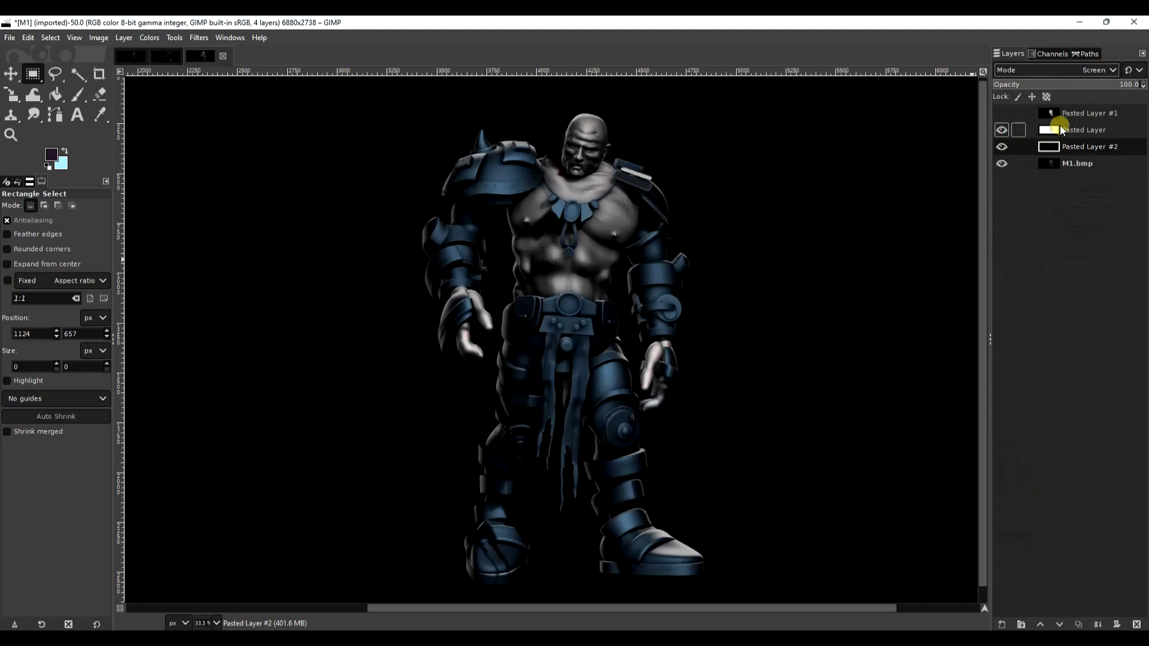
{"action": "left_click", "coordinate": [1002, 148]}
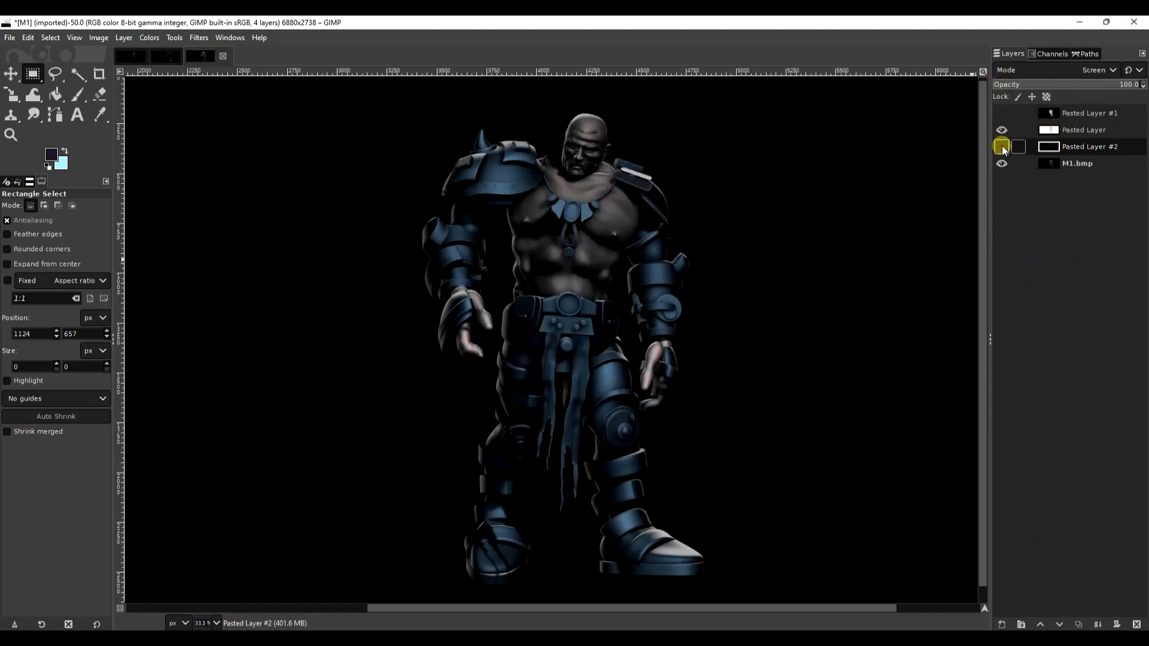
{"action": "left_click", "coordinate": [1002, 147]}
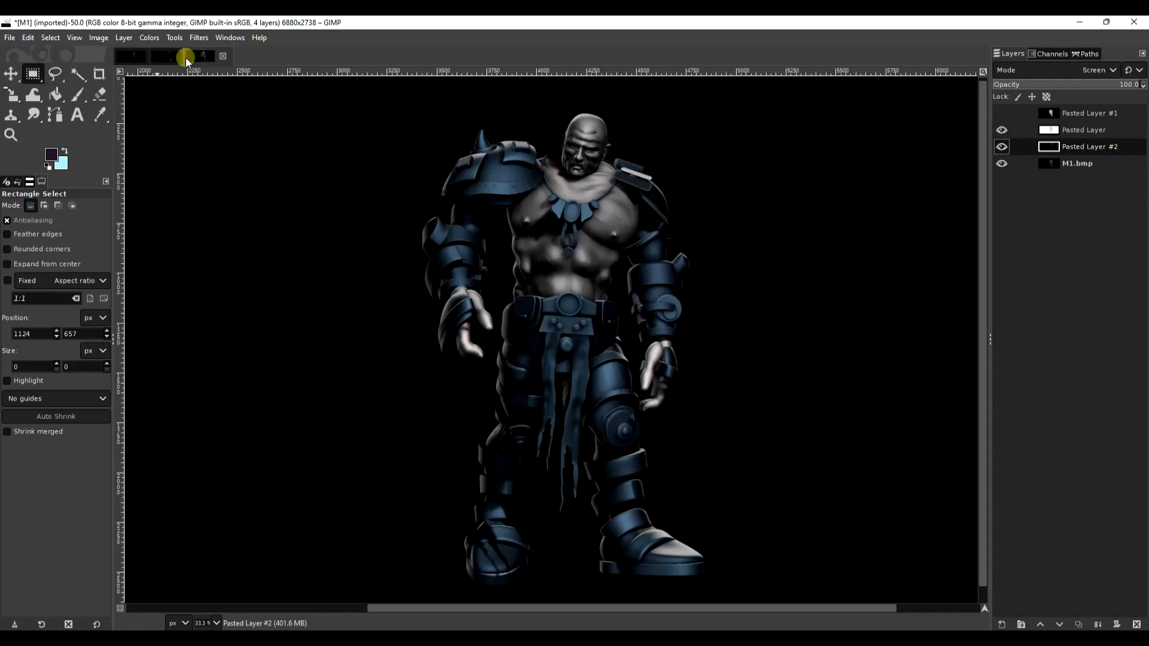
Close the M2 source image, discarding its changes
{"action": "left_click", "coordinate": [165, 57]}
{"action": "left_click", "coordinate": [138, 58]}
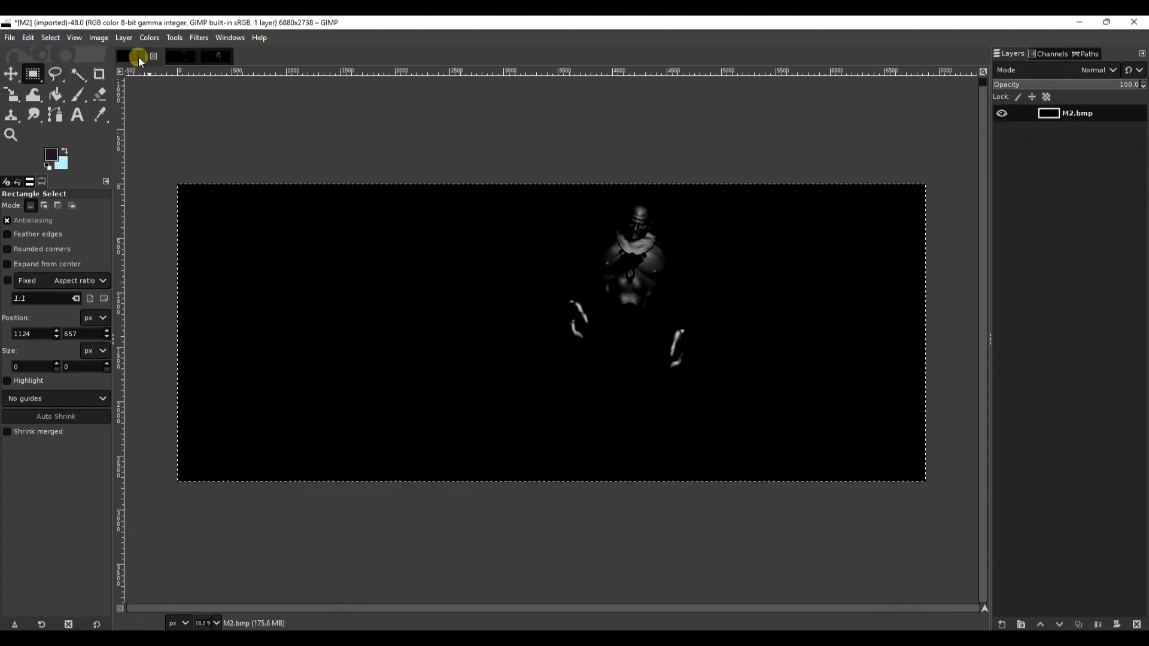
{"action": "left_click", "coordinate": [154, 57]}
{"action": "left_click", "coordinate": [585, 387]}
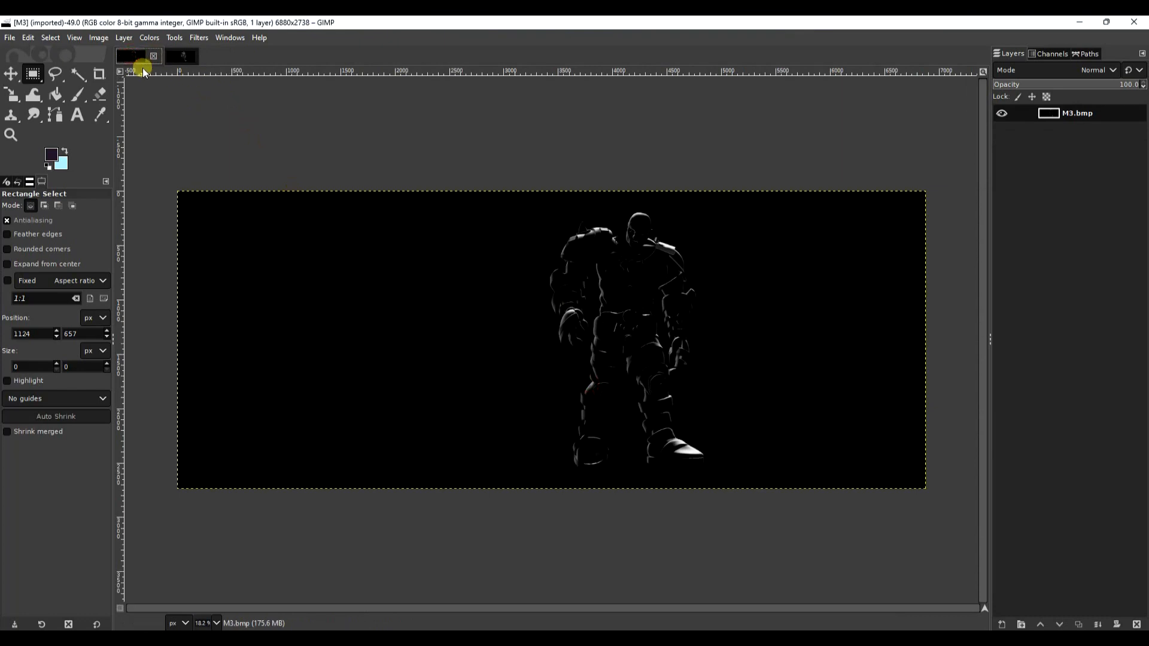
Copy the entire M3 rim highlight image and paste it into the M1 image as a new layer
{"action": "left_click", "coordinate": [174, 58]}
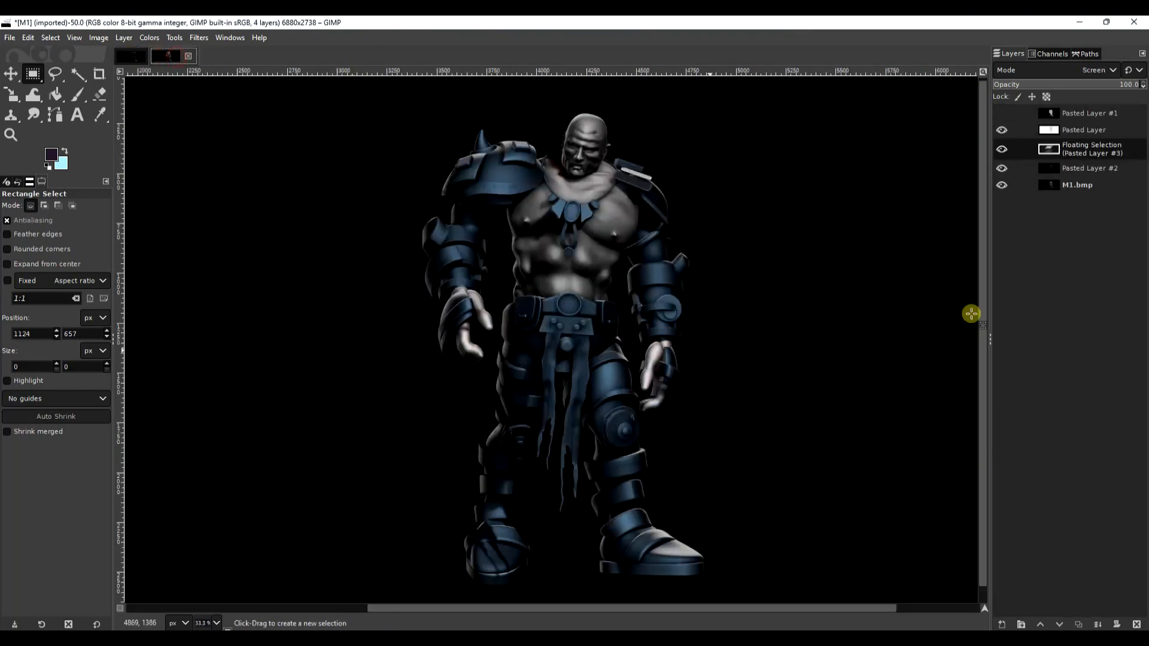
{"action": "right_click", "coordinate": [1008, 149]}
{"action": "left_click", "coordinate": [1034, 251]}
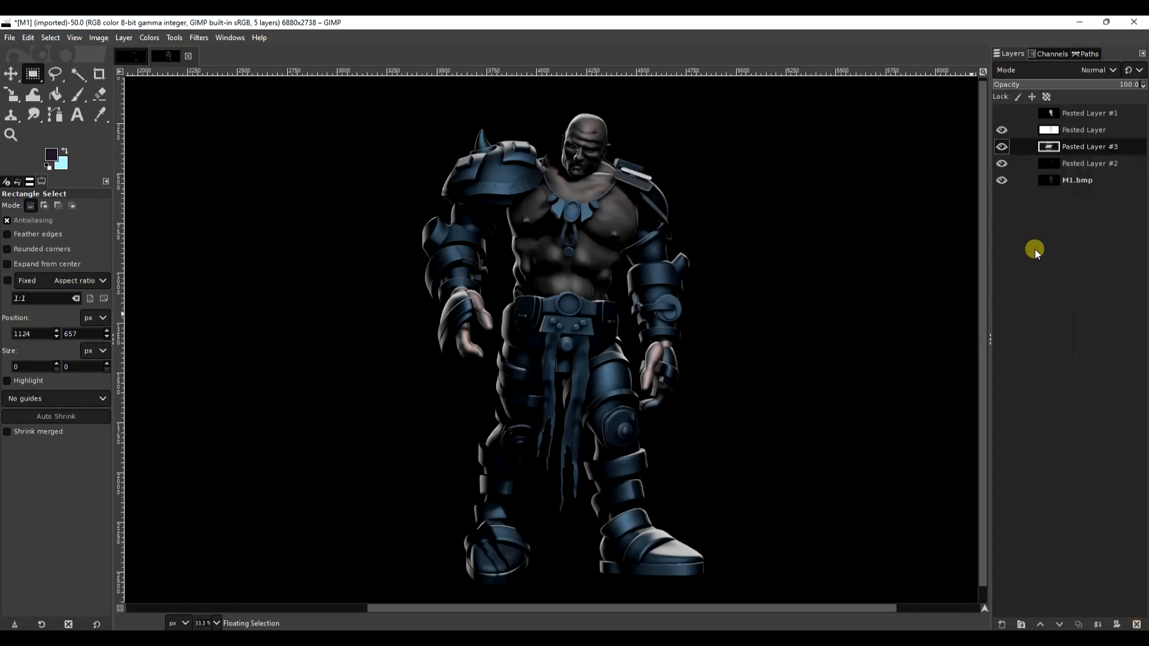
Set the pasted rim highlight layer's blend mode to Screen and move it above all other layers
{"action": "left_click", "coordinate": [1101, 70]}
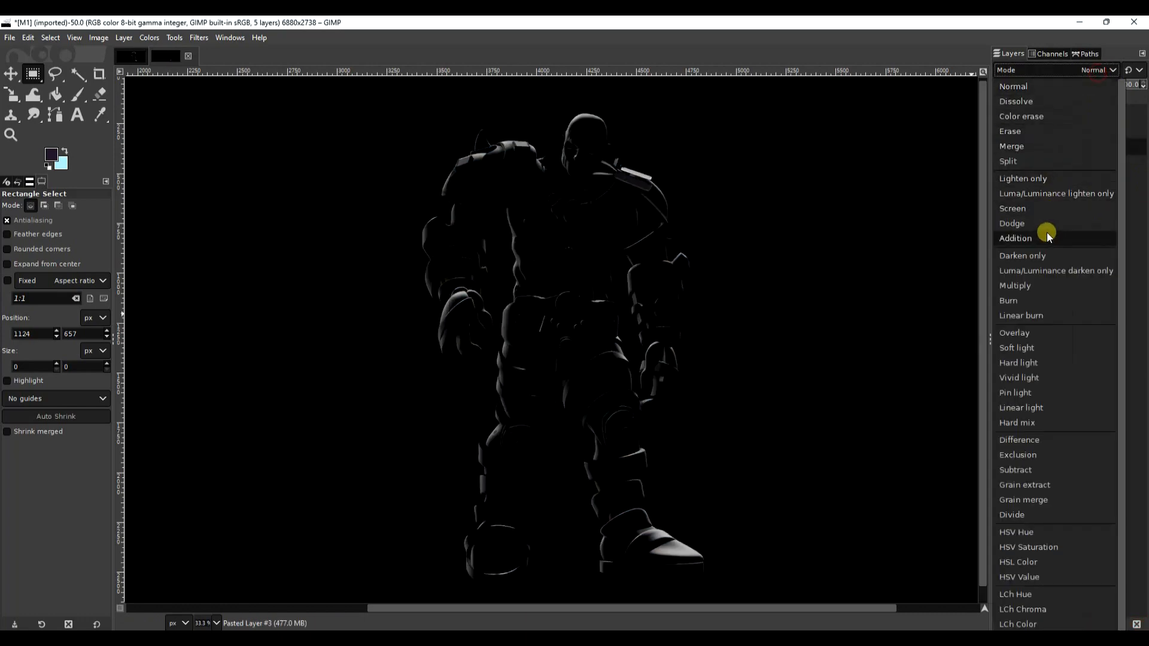
{"action": "left_click", "coordinate": [1051, 209]}
{"action": "left_click_drag", "start_coordinate": [1074, 143], "coordinate": [1082, 114]}
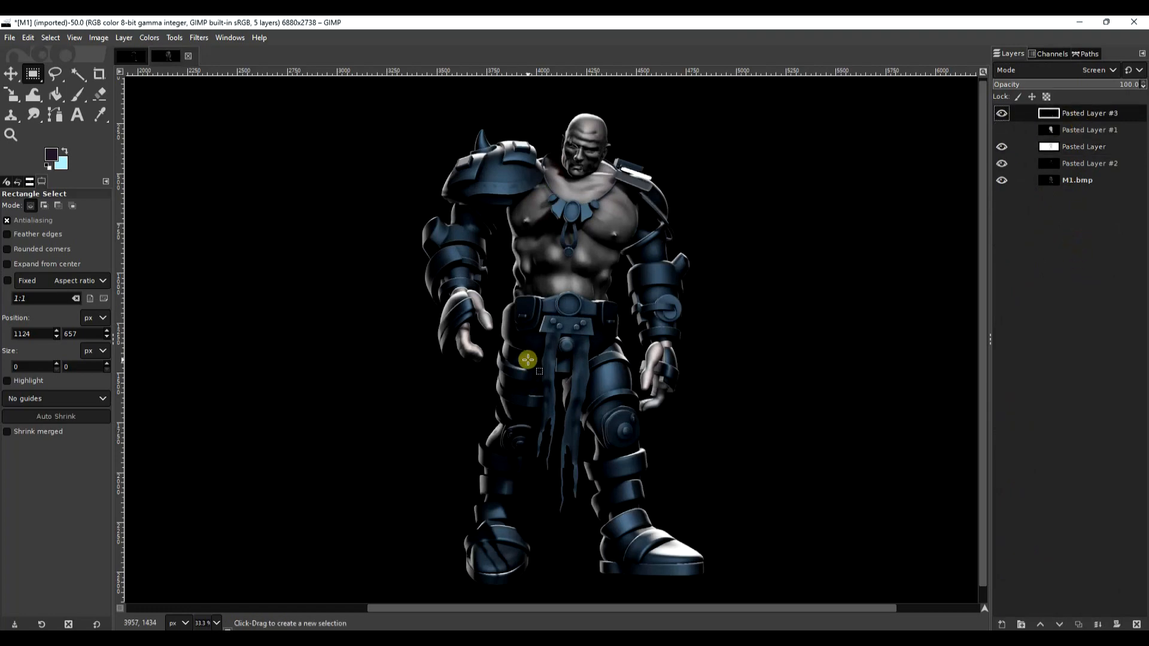
Open the moonlit background image Back2.png from the recently used files
{"action": "scroll", "coordinate": [528, 359], "scroll_direction": "down", "scroll_amount": 1}
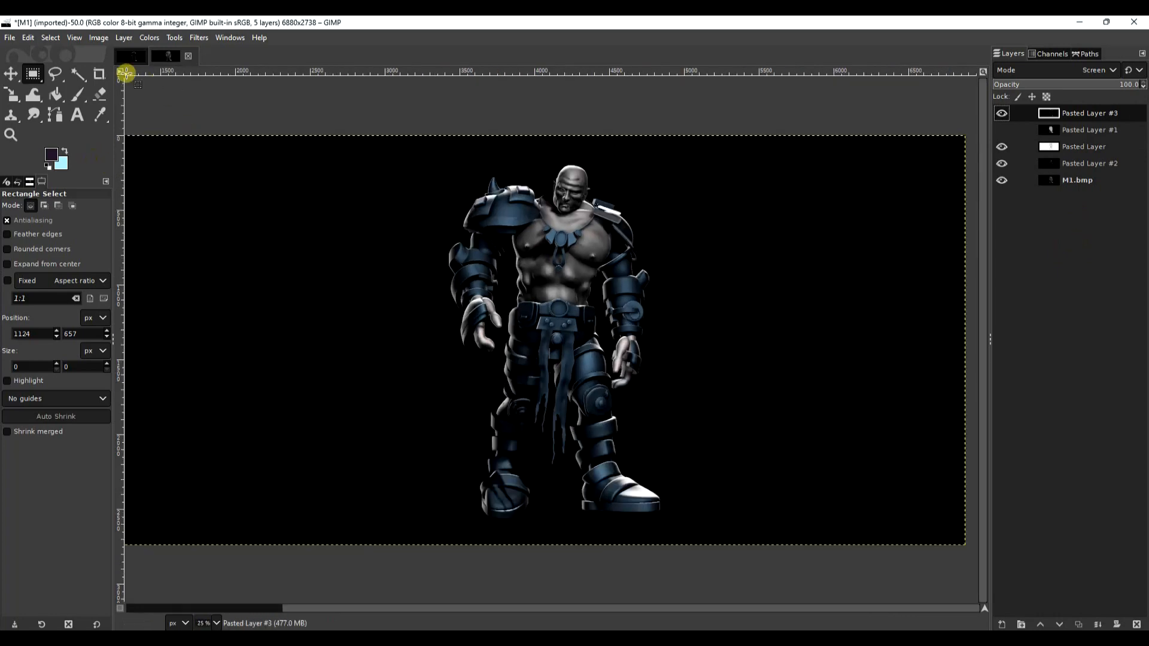
{"action": "left_click", "coordinate": [11, 38]}
{"action": "left_click", "coordinate": [34, 87]}
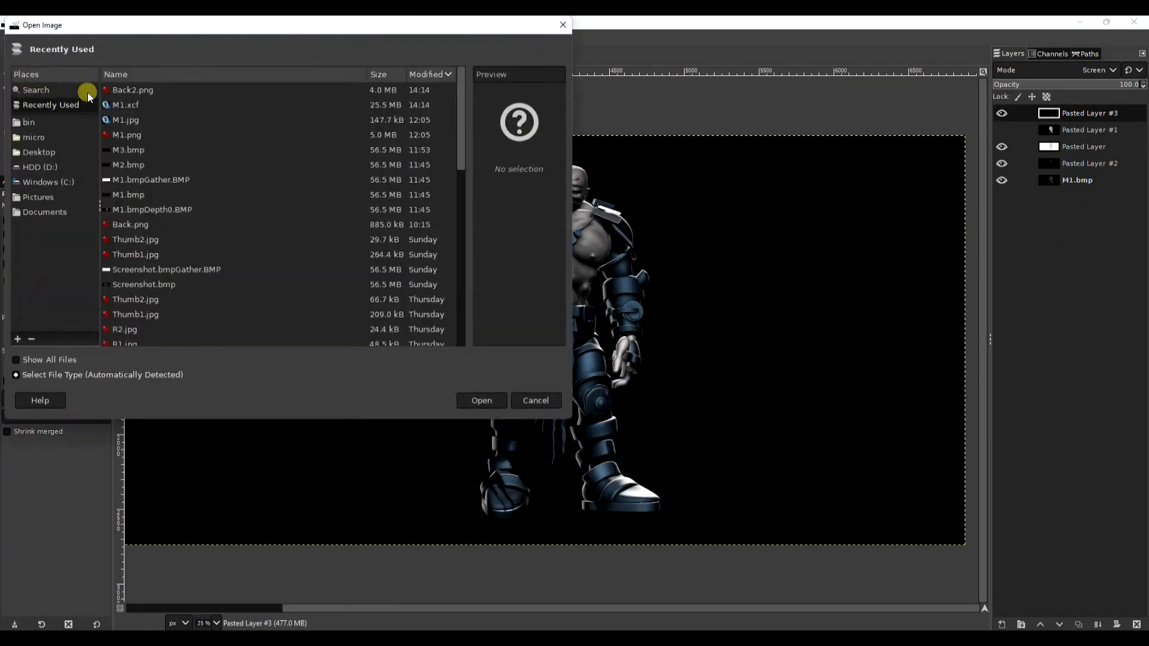
{"action": "left_click", "coordinate": [478, 400]}
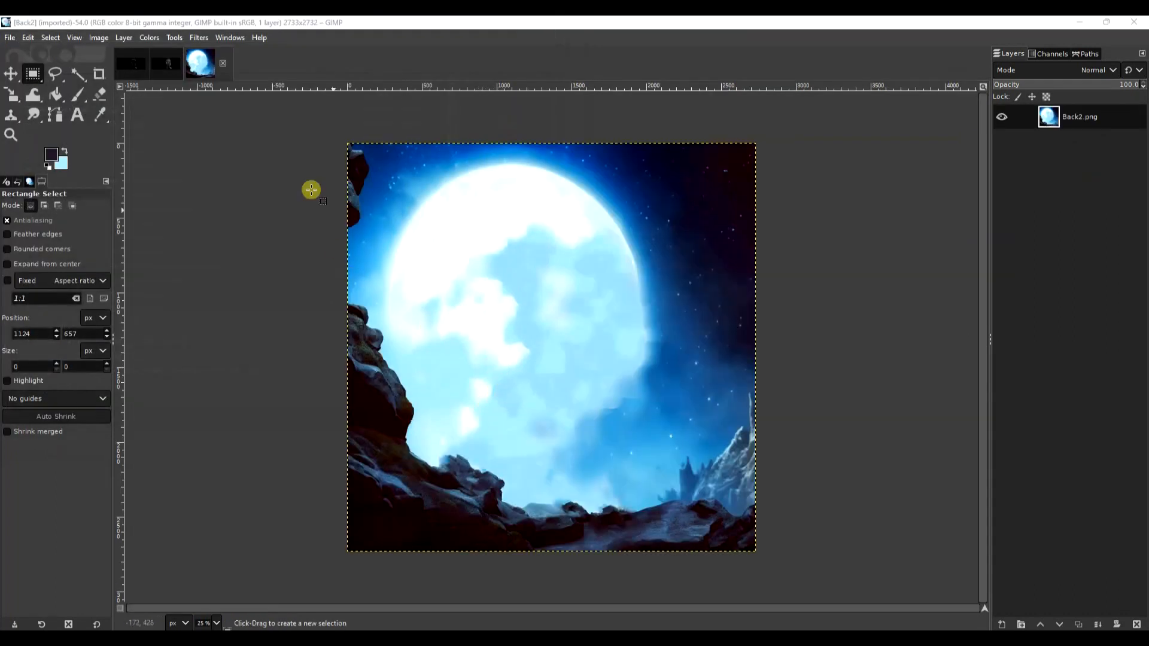
Close the M3 source image, discarding its changes
{"action": "left_click", "coordinate": [134, 65]}
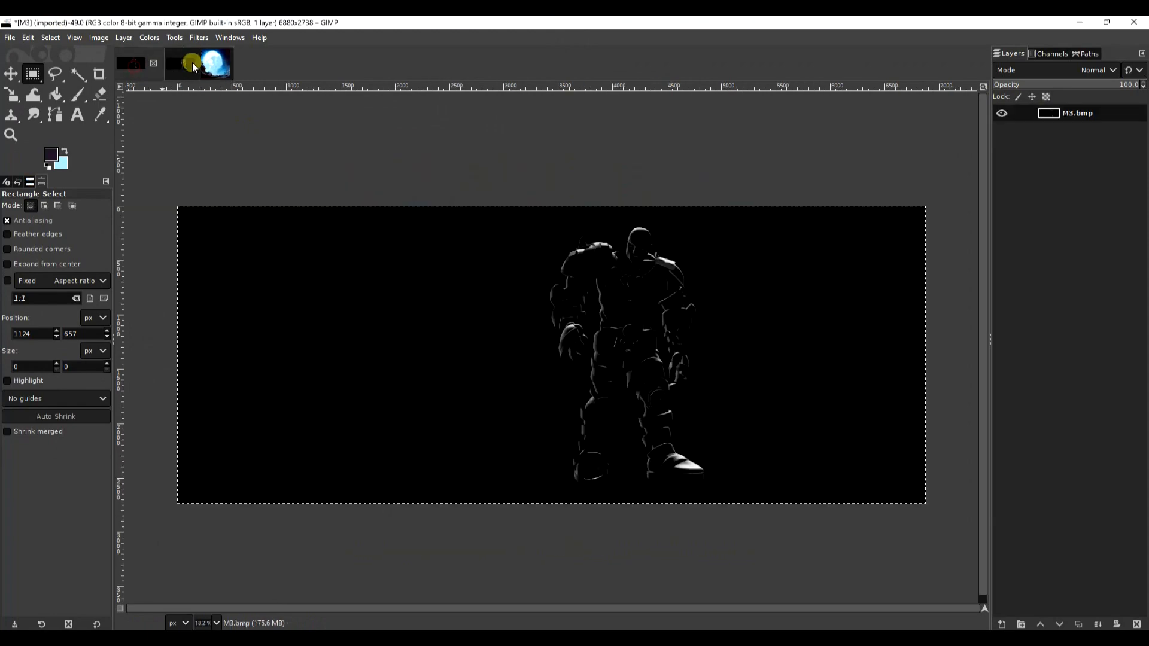
{"action": "left_click", "coordinate": [153, 64]}
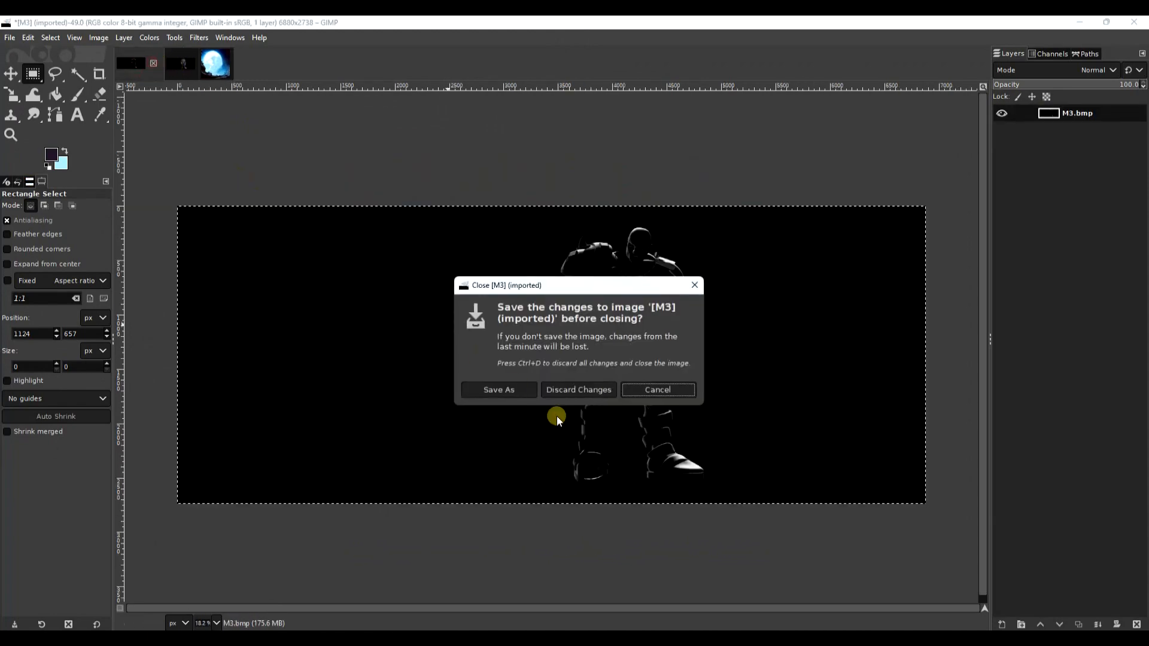
{"action": "left_click", "coordinate": [578, 390]}
{"action": "key", "text": "ctrl+v"}
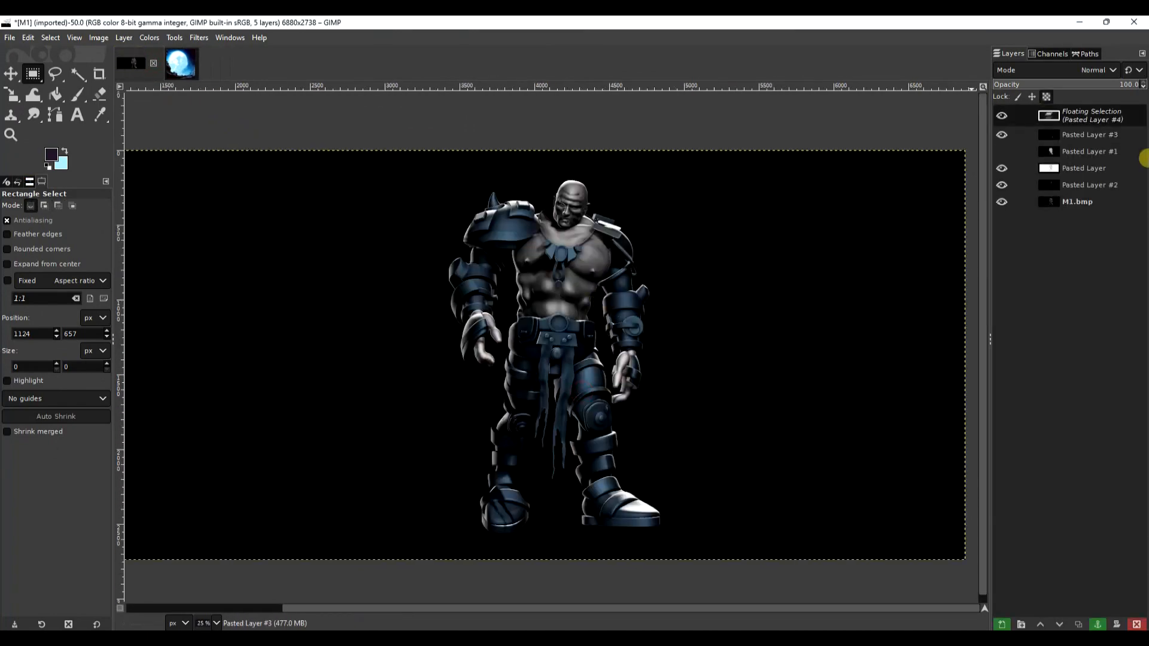
{"action": "right_click", "coordinate": [1098, 115]}
{"action": "left_click", "coordinate": [1023, 214]}
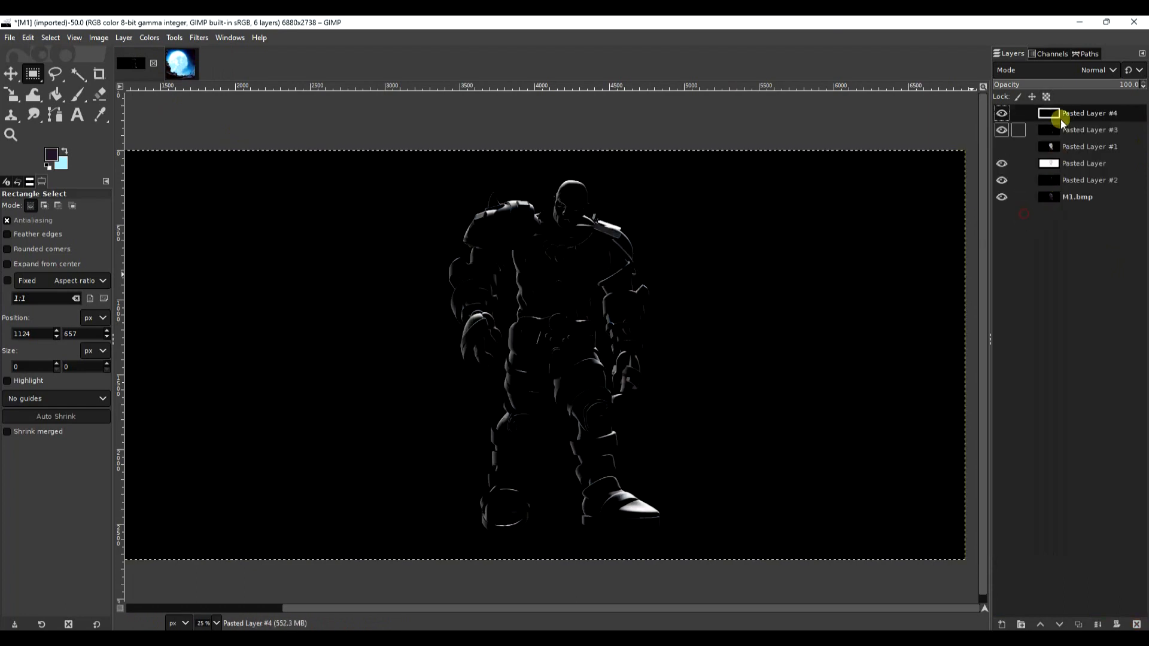
{"action": "right_click", "coordinate": [1092, 117]}
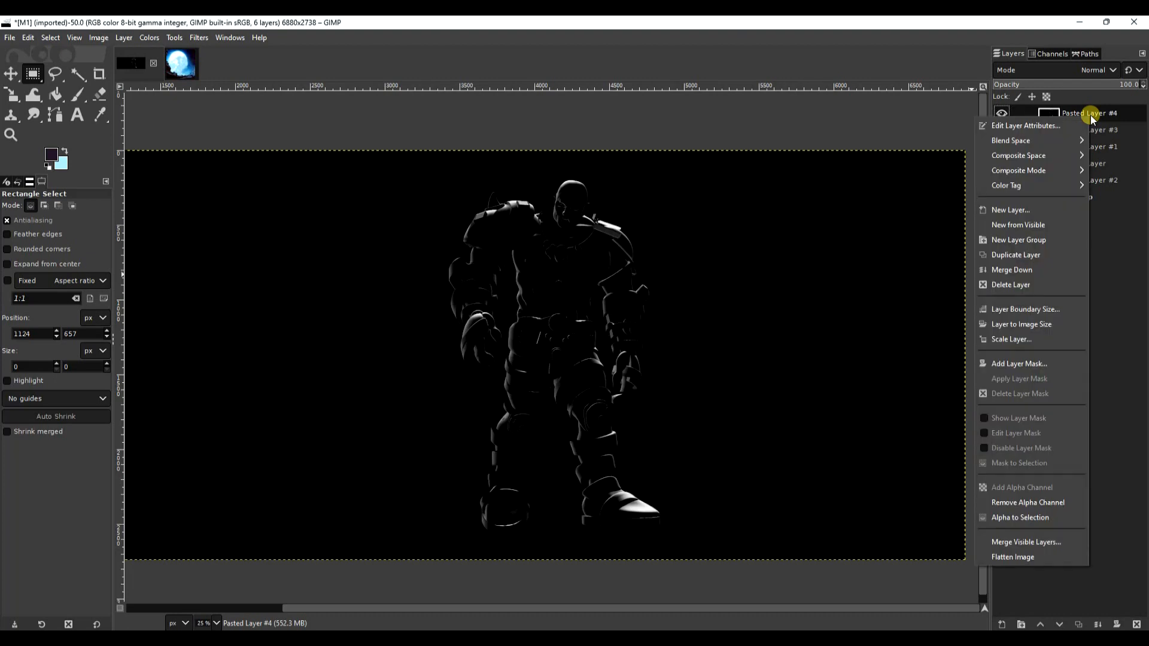
{"action": "left_click", "coordinate": [994, 282]}
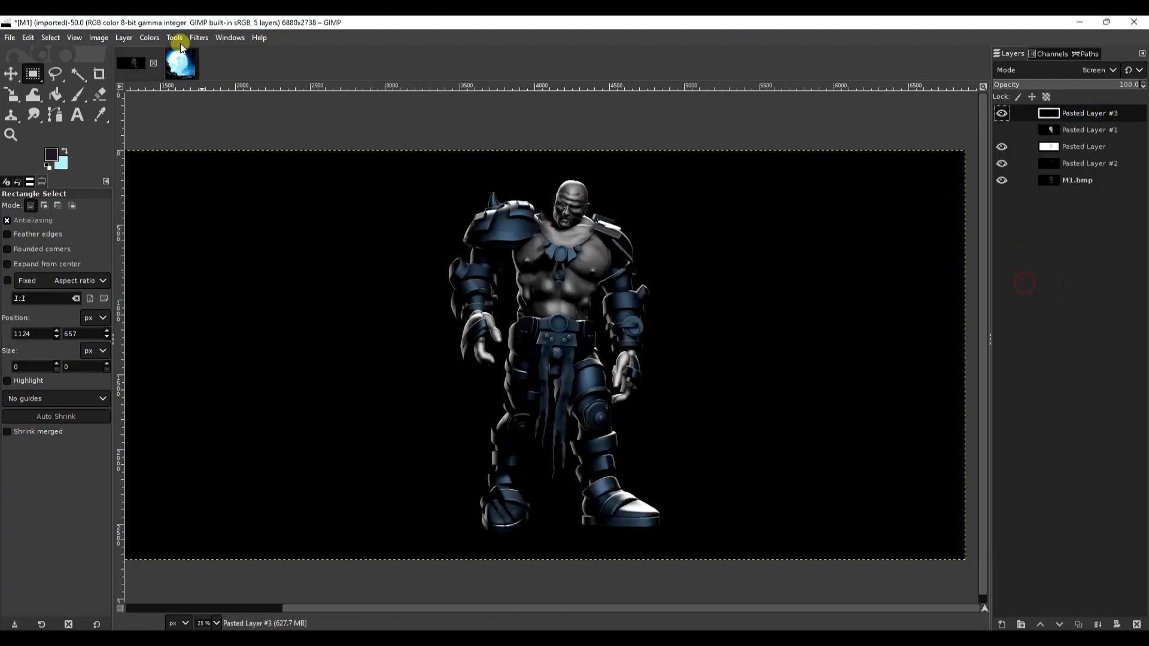
Copy the Back2 background, paste it into the M1 image as a new layer, and place it beneath all other layers
{"action": "left_click", "coordinate": [181, 62]}
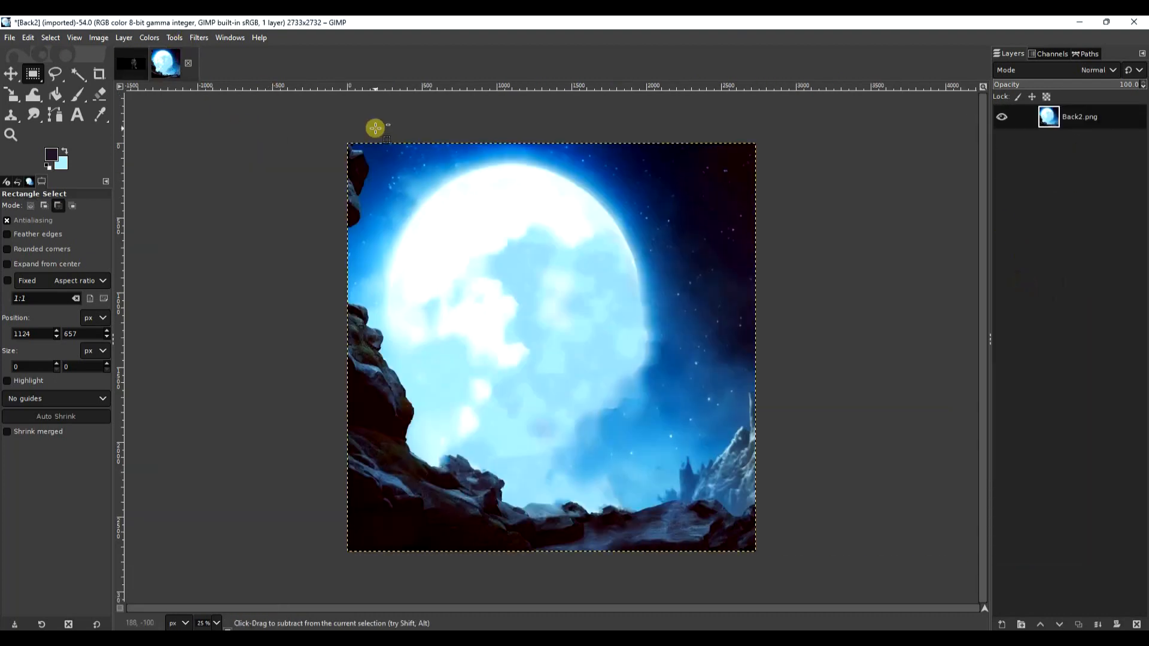
{"action": "key", "text": "ctrl+c"}
{"action": "left_click", "coordinate": [139, 71]}
{"action": "key", "text": "ctrl+v"}
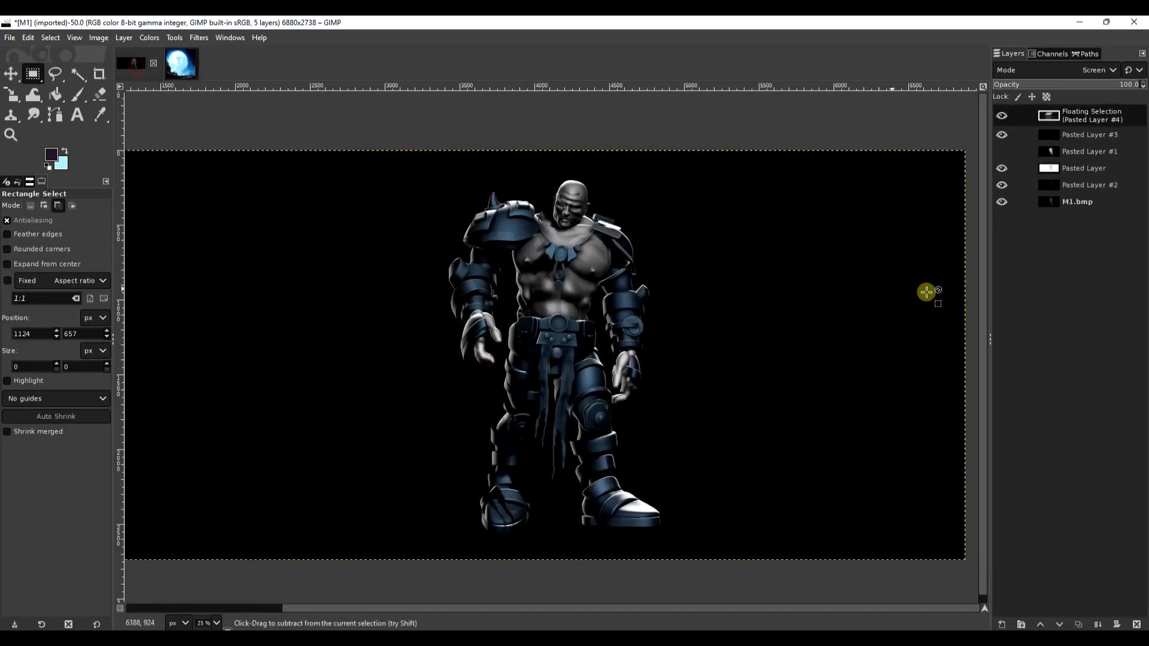
{"action": "right_click", "coordinate": [1092, 118]}
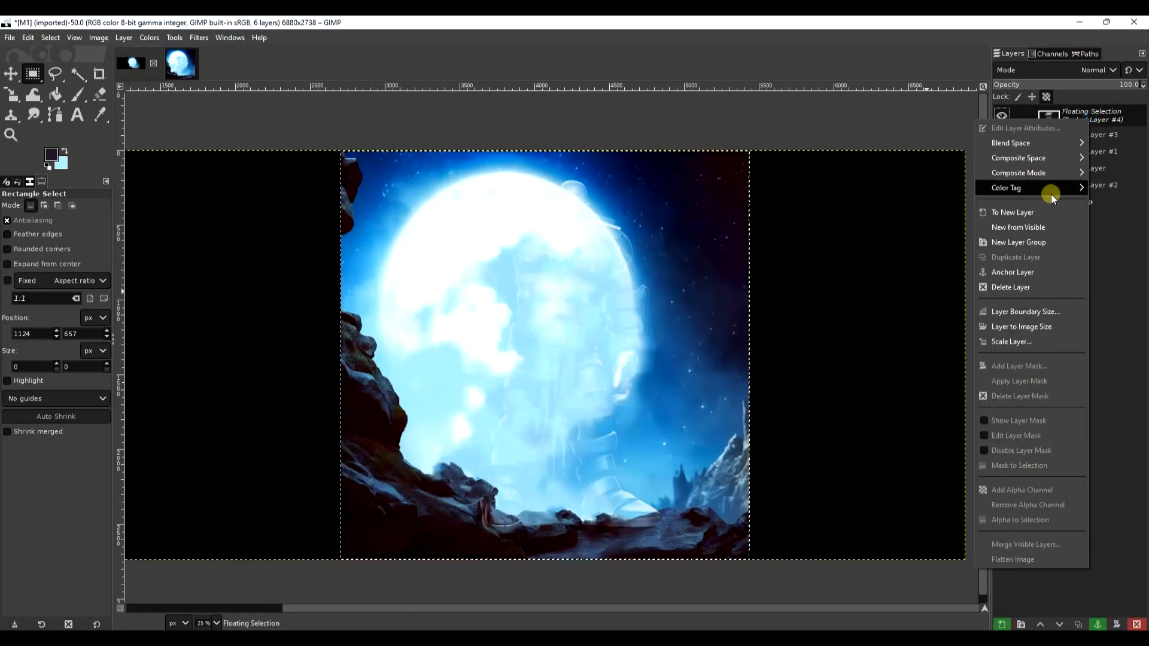
{"action": "left_click", "coordinate": [1042, 214]}
{"action": "left_click_drag", "start_coordinate": [1096, 114], "coordinate": [1088, 206]}
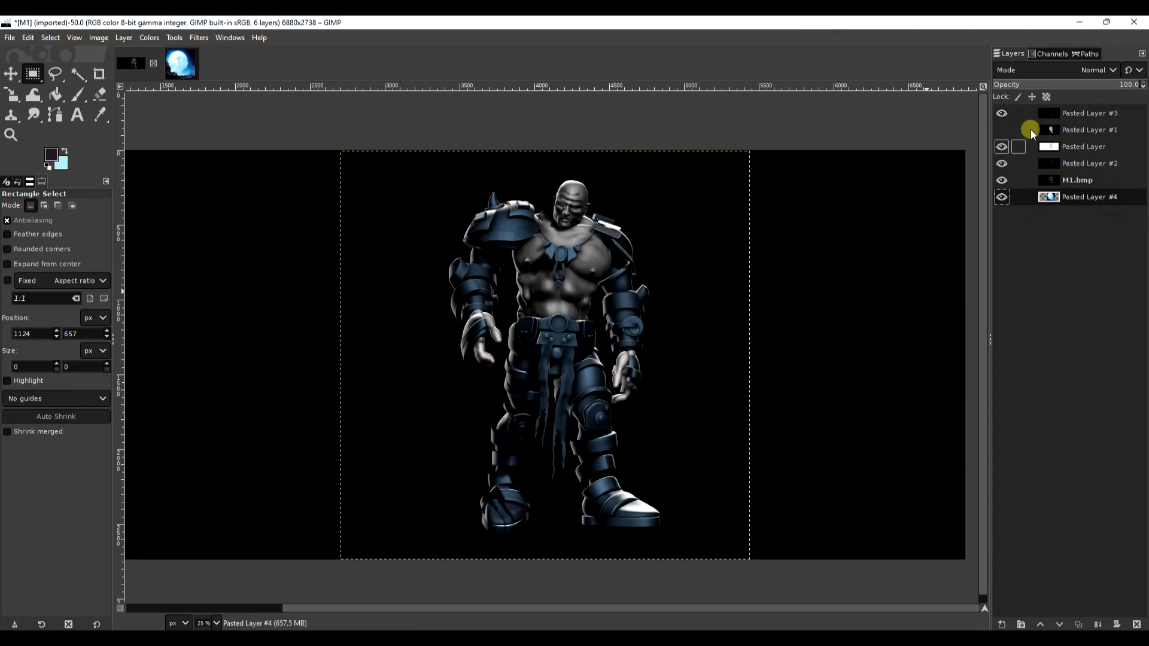
Show Pasted Layer #1, fuzzy-select the empty area around the character on Pasted Layer, and invert the selection
{"action": "left_click", "coordinate": [1003, 130]}
{"action": "left_click", "coordinate": [1053, 147]}
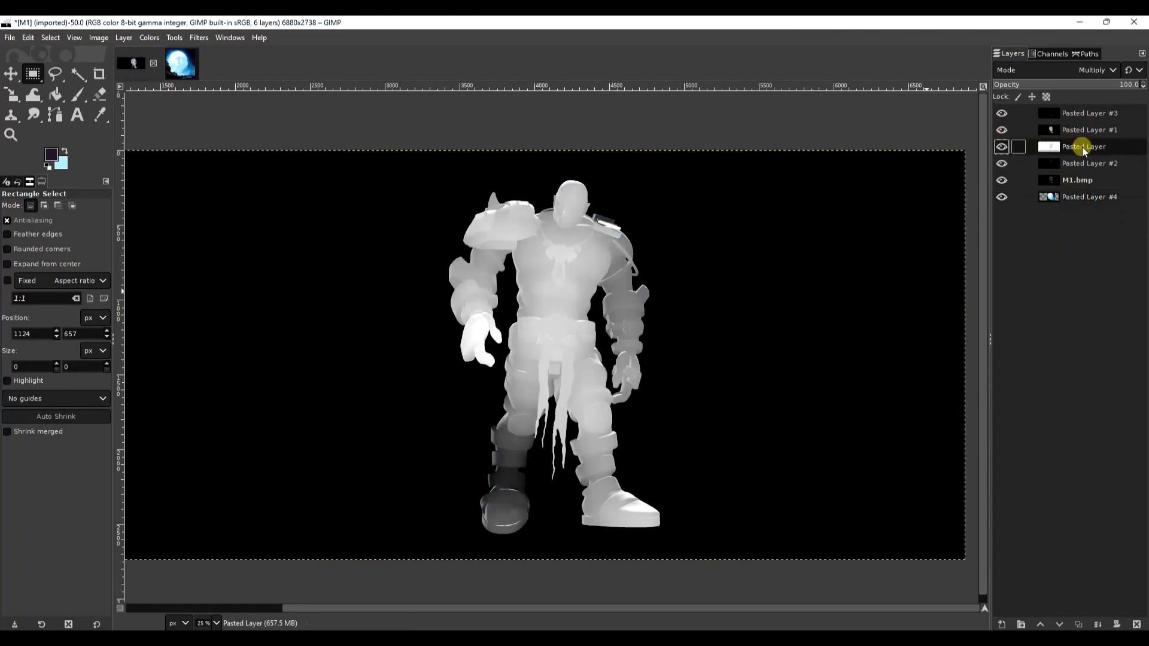
{"action": "left_click", "coordinate": [78, 79]}
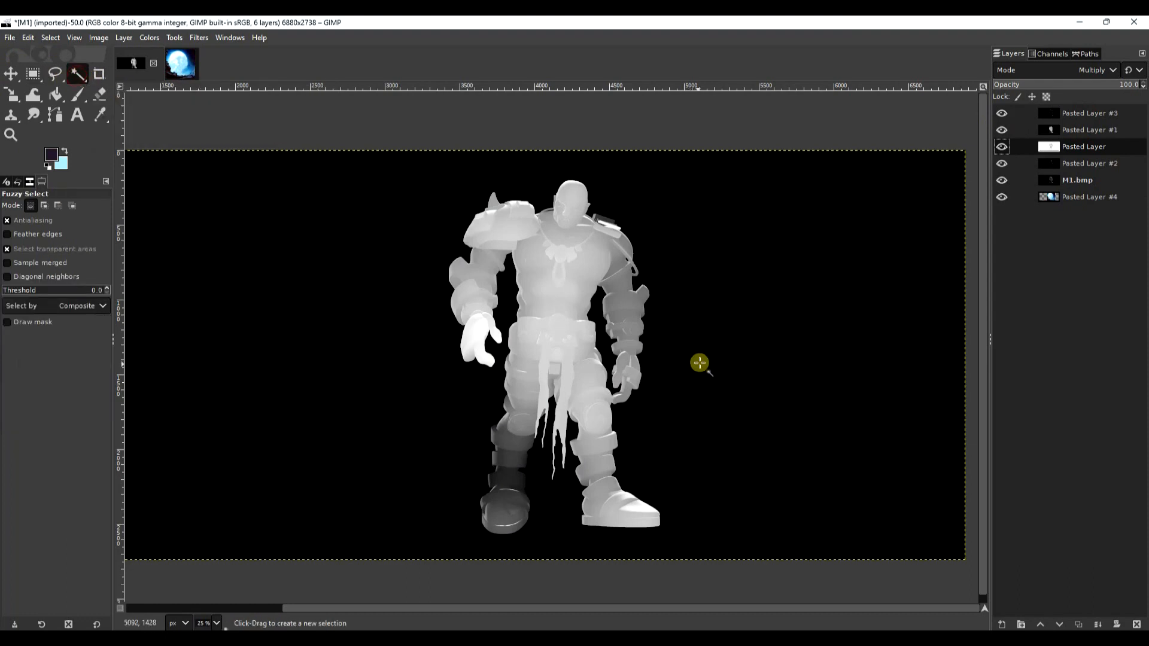
{"action": "left_click", "coordinate": [602, 348]}
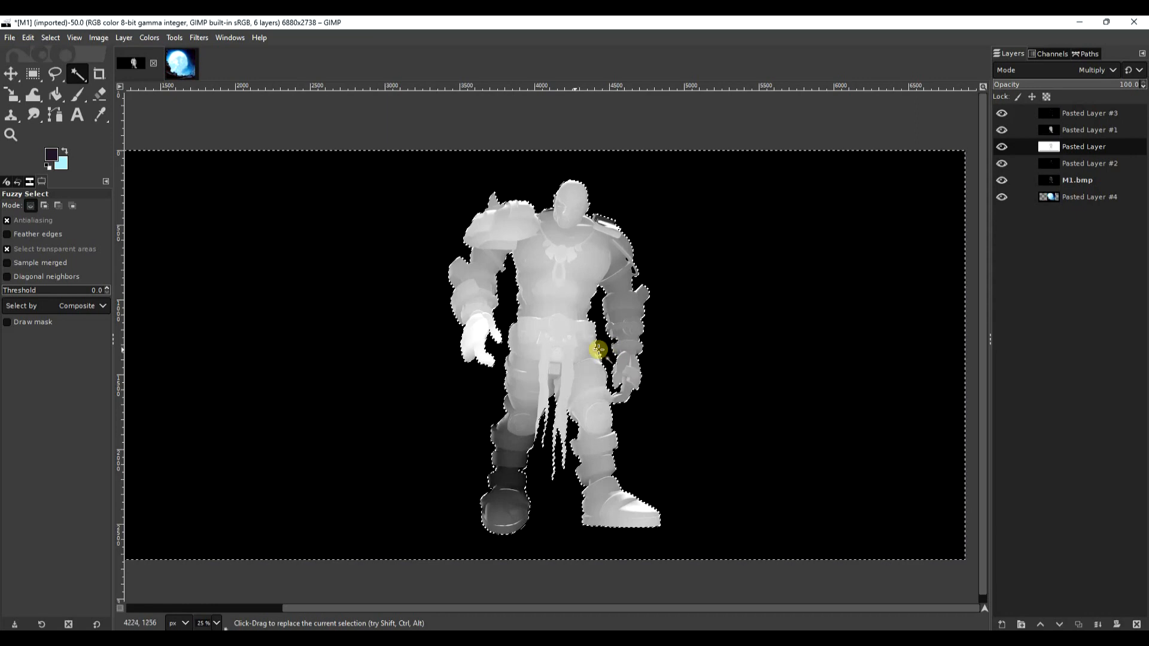
{"action": "left_click", "coordinate": [51, 37]}
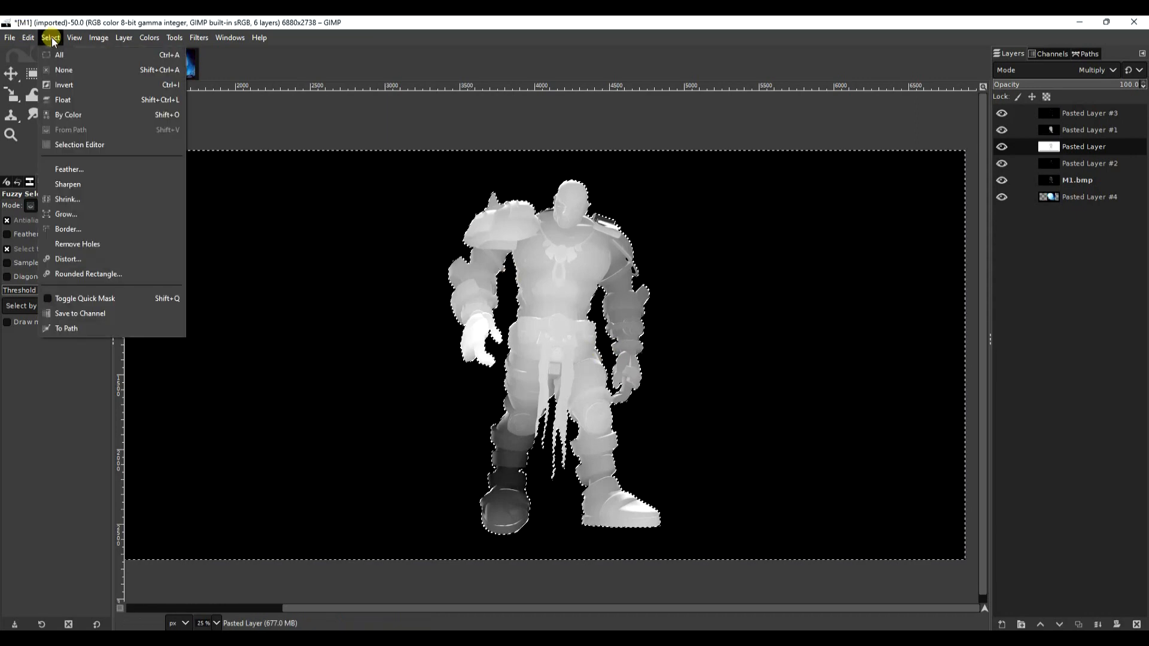
{"action": "left_click", "coordinate": [71, 95]}
Add an alpha channel to the M1.bmp layer, then invert the selection and delete the black background around the character
{"action": "left_click", "coordinate": [1076, 183]}
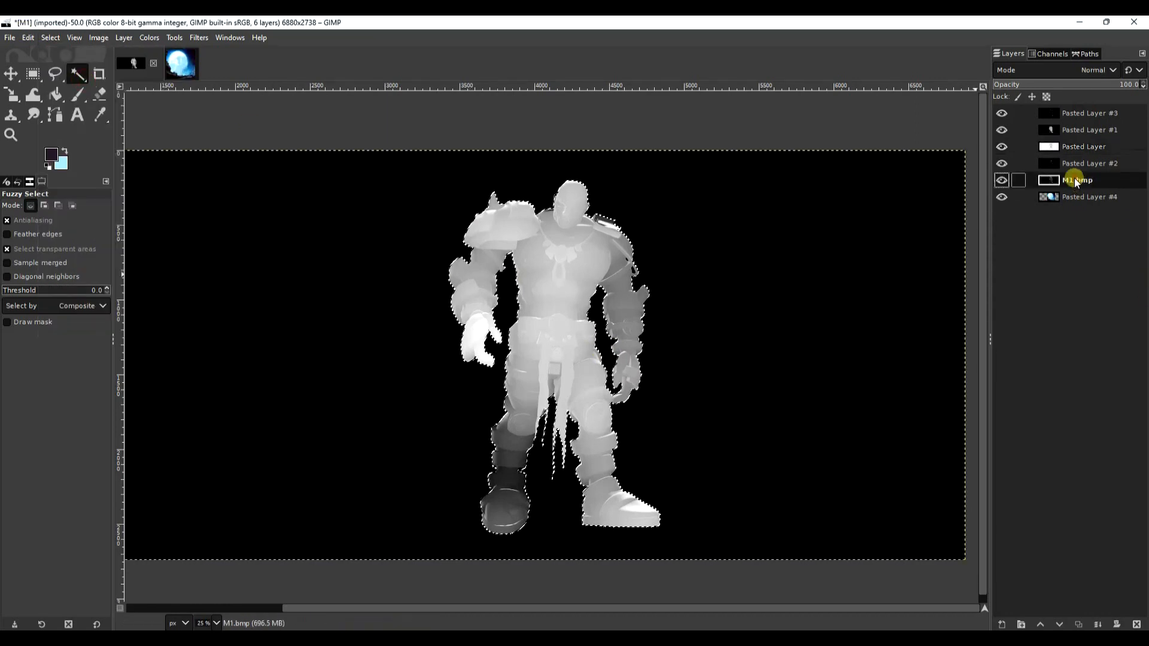
{"action": "right_click", "coordinate": [1076, 181]}
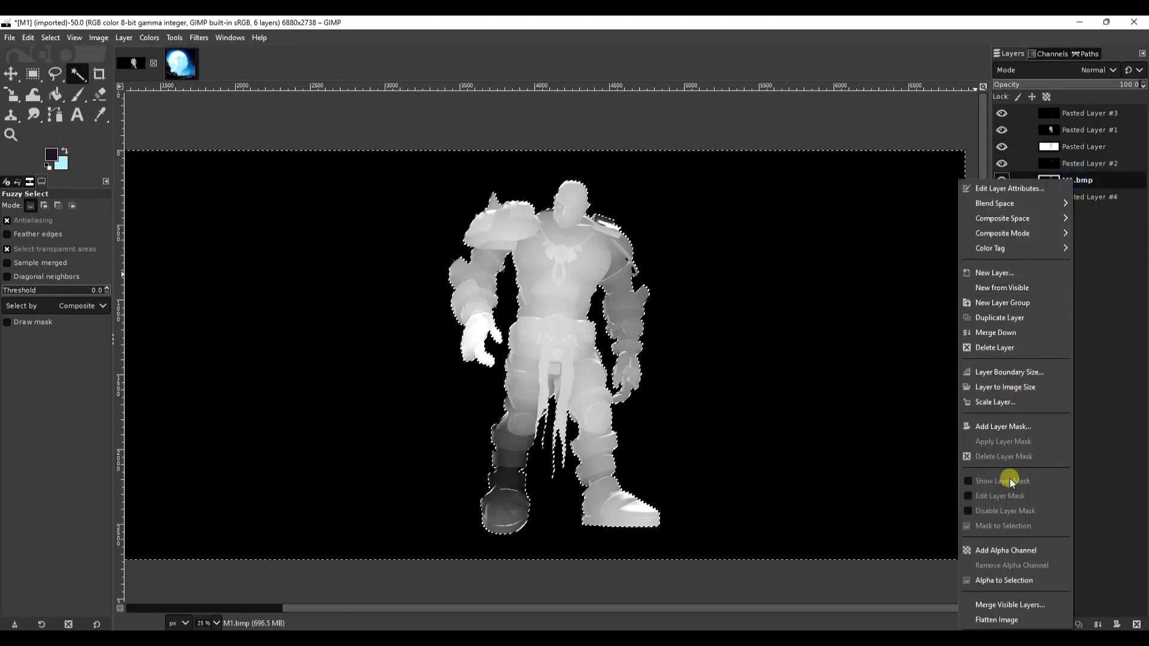
{"action": "left_click", "coordinate": [1006, 551]}
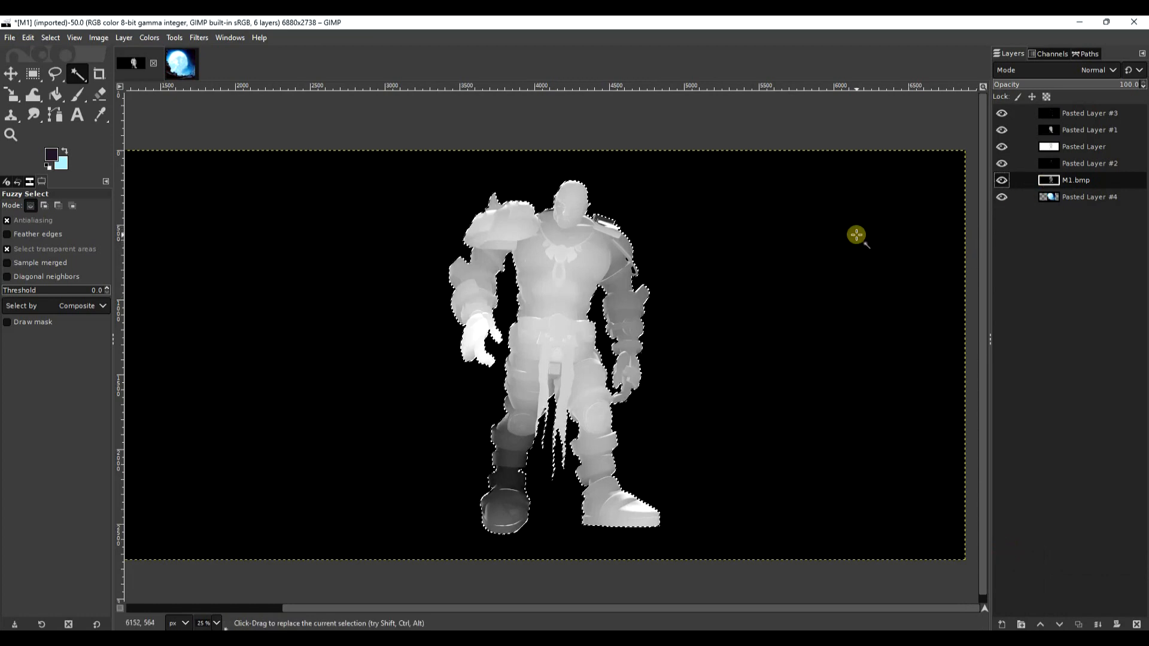
{"action": "left_click", "coordinate": [50, 38]}
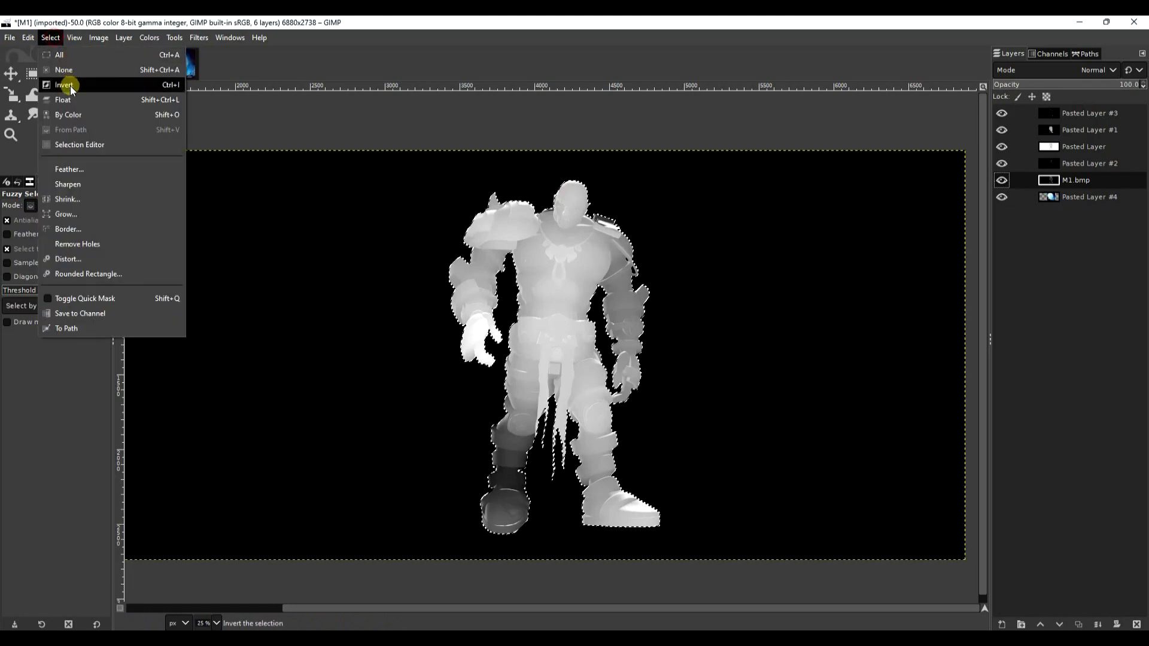
{"action": "left_click", "coordinate": [70, 82]}
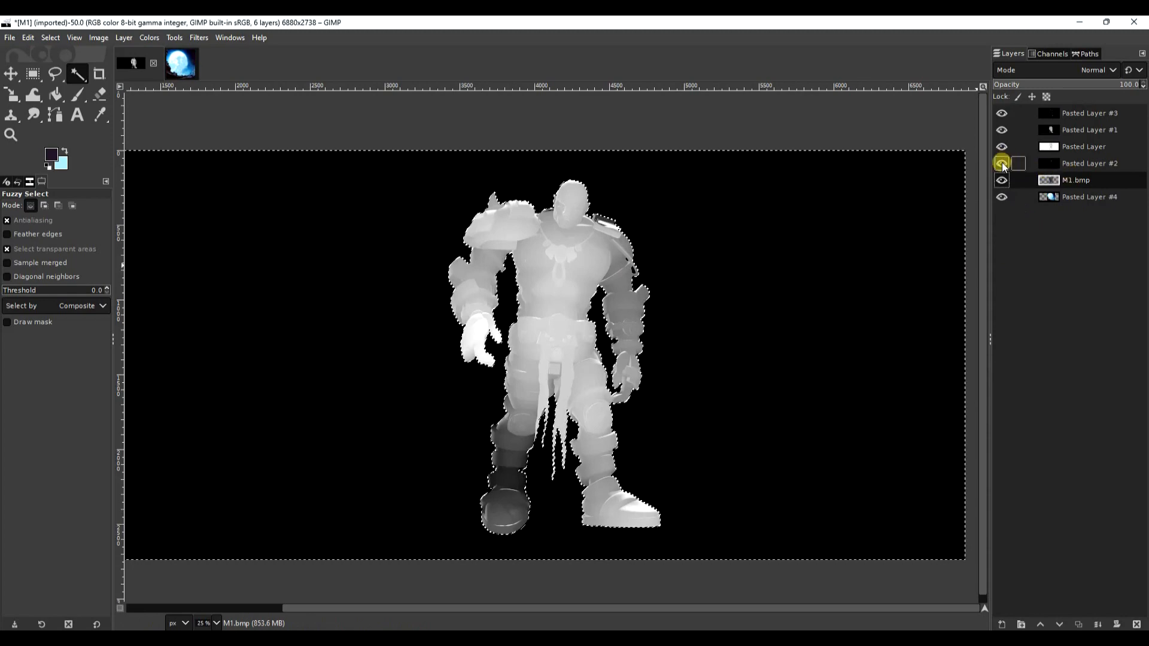
Hide Pasted Layer #1 and clear the selection
{"action": "left_click", "coordinate": [1001, 129]}
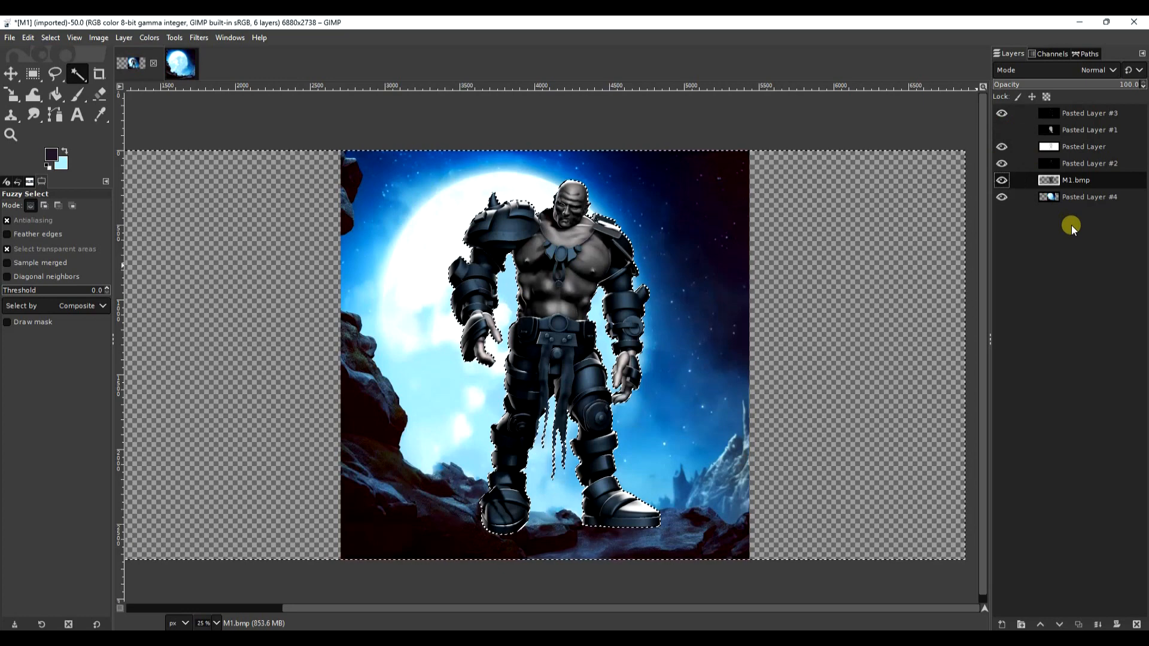
{"action": "left_click", "coordinate": [49, 37]}
{"action": "left_click", "coordinate": [75, 69]}
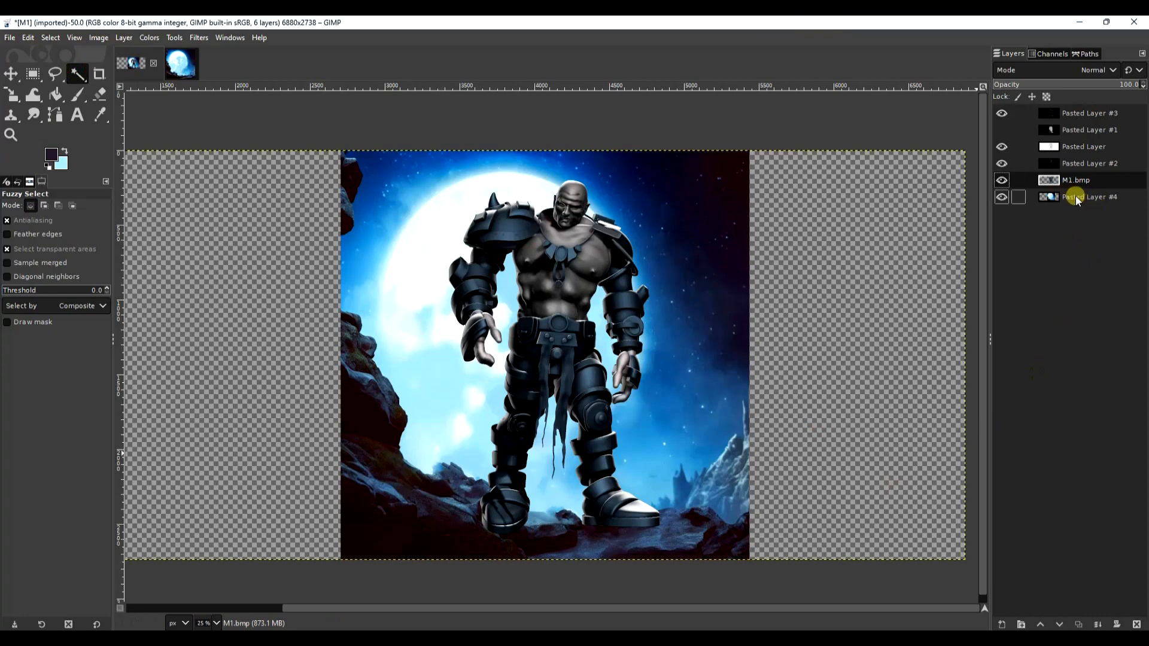
Erase the rear foot's lower part on M1.bmp, Pasted Layer and Pasted Layer #3 with the Hardness 075 brush at size 131
{"action": "left_click", "coordinate": [99, 94]}
{"action": "left_click", "coordinate": [13, 247]}
{"action": "left_click", "coordinate": [40, 277]}
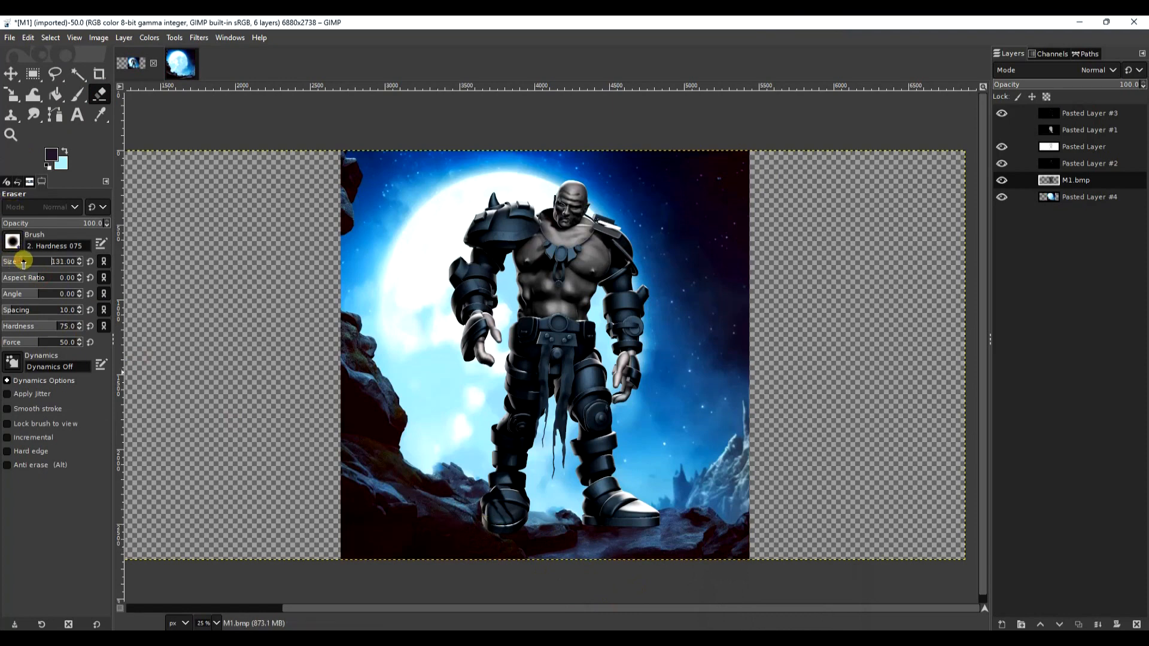
{"action": "mouse_move", "coordinate": [521, 520]}
{"action": "left_mouse_down"}
{"action": "mouse_move", "coordinate": [488, 509]}
{"action": "mouse_move", "coordinate": [515, 541]}
{"action": "mouse_move", "coordinate": [514, 528]}
{"action": "mouse_move", "coordinate": [482, 512]}
{"action": "mouse_move", "coordinate": [506, 537]}
{"action": "left_mouse_up"}
{"action": "left_click", "coordinate": [1075, 149]}
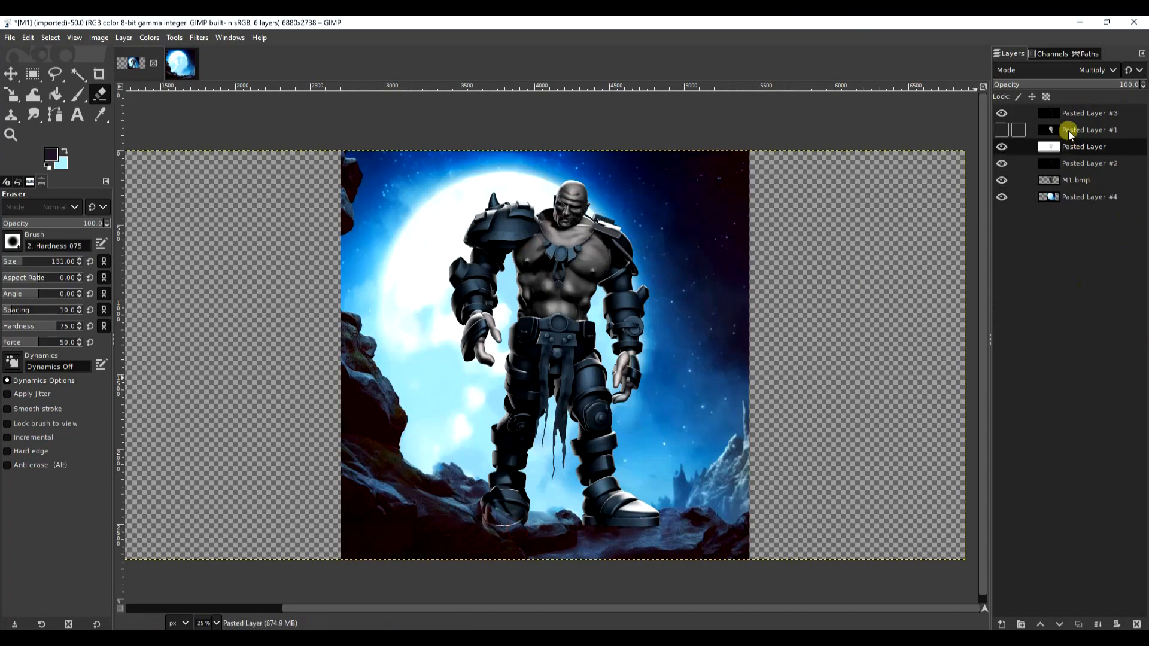
{"action": "left_click", "coordinate": [1086, 113]}
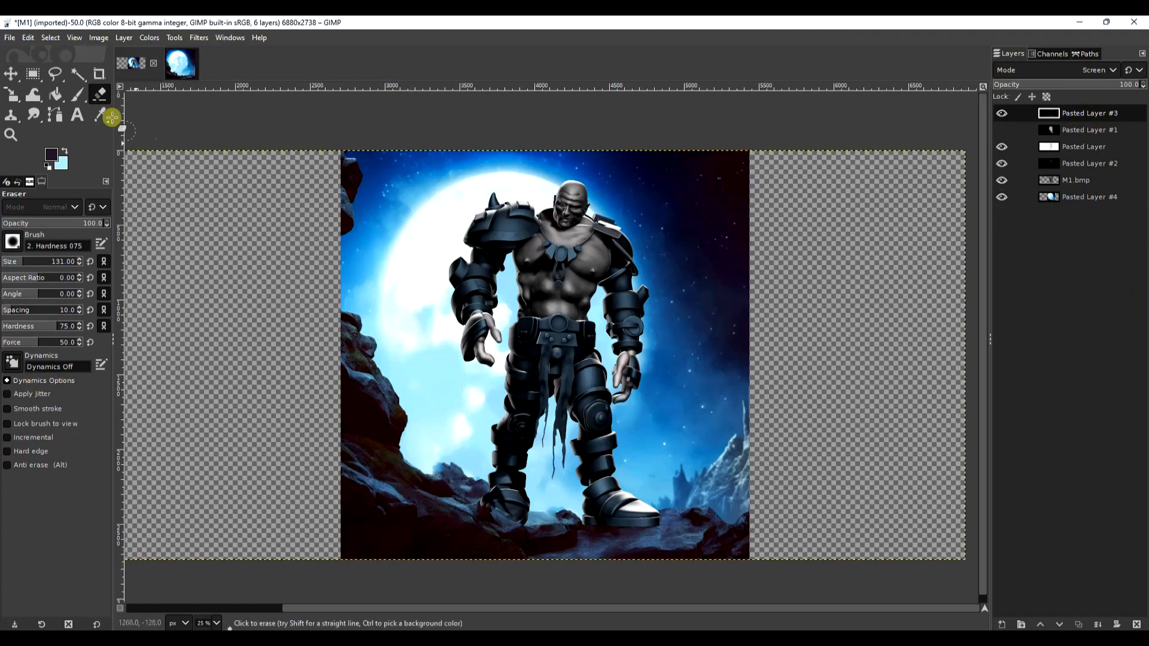
Try cropping the image to its content and undo the crop
{"action": "left_click", "coordinate": [99, 37]}
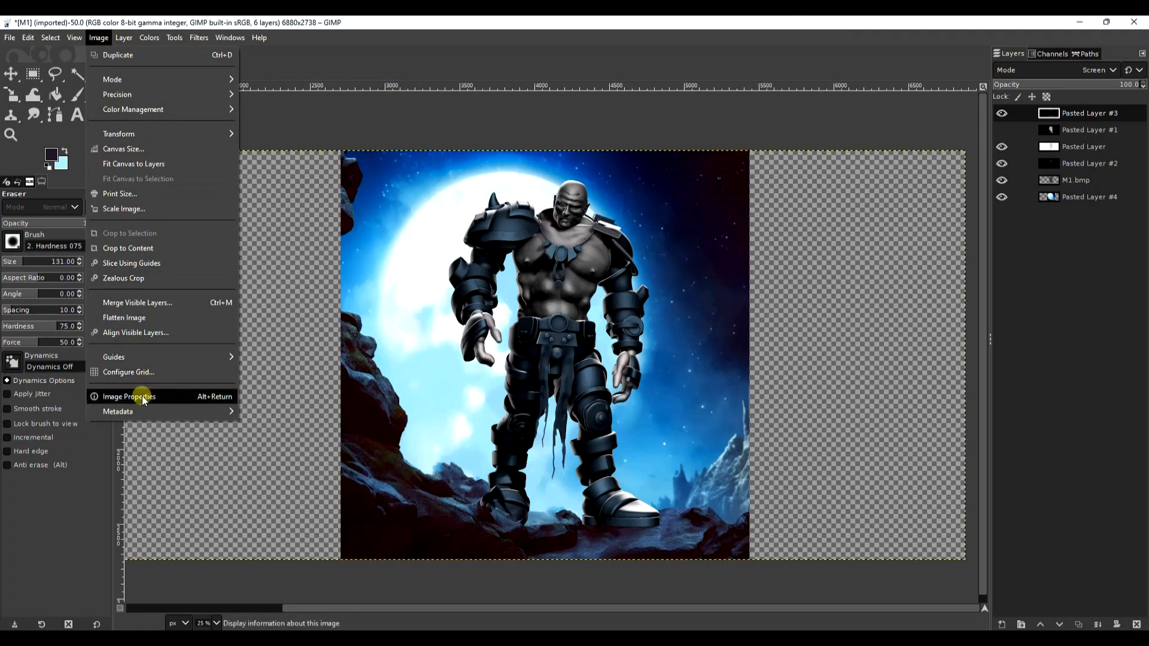
{"action": "left_click", "coordinate": [146, 251]}
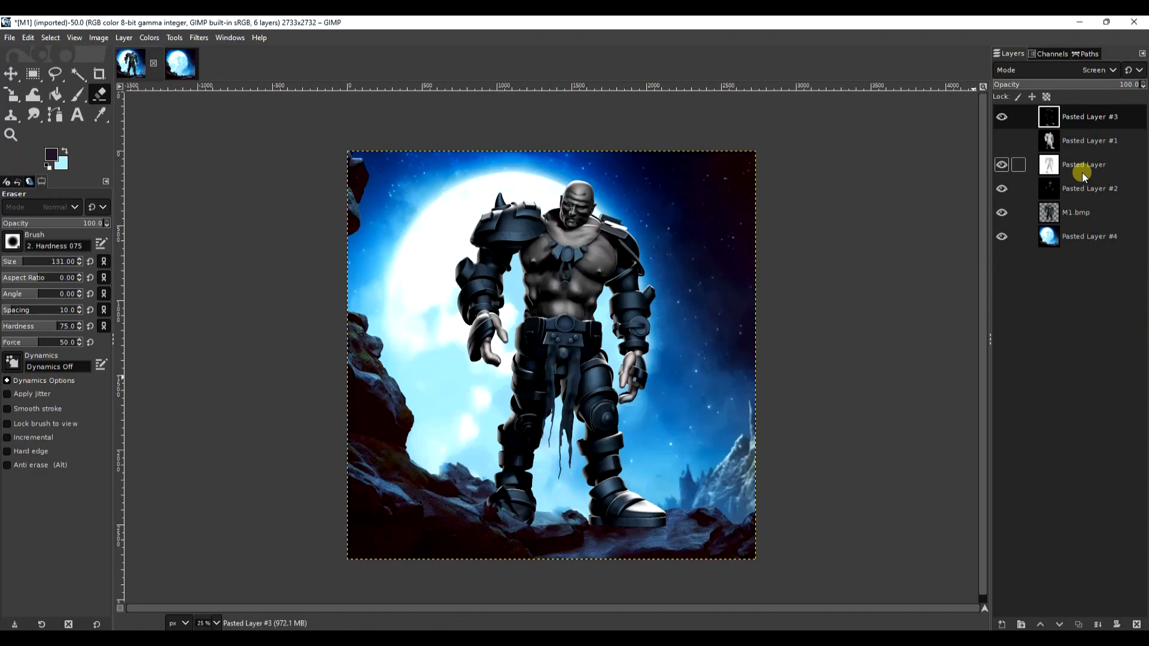
{"action": "key", "text": "ctrl+z"}
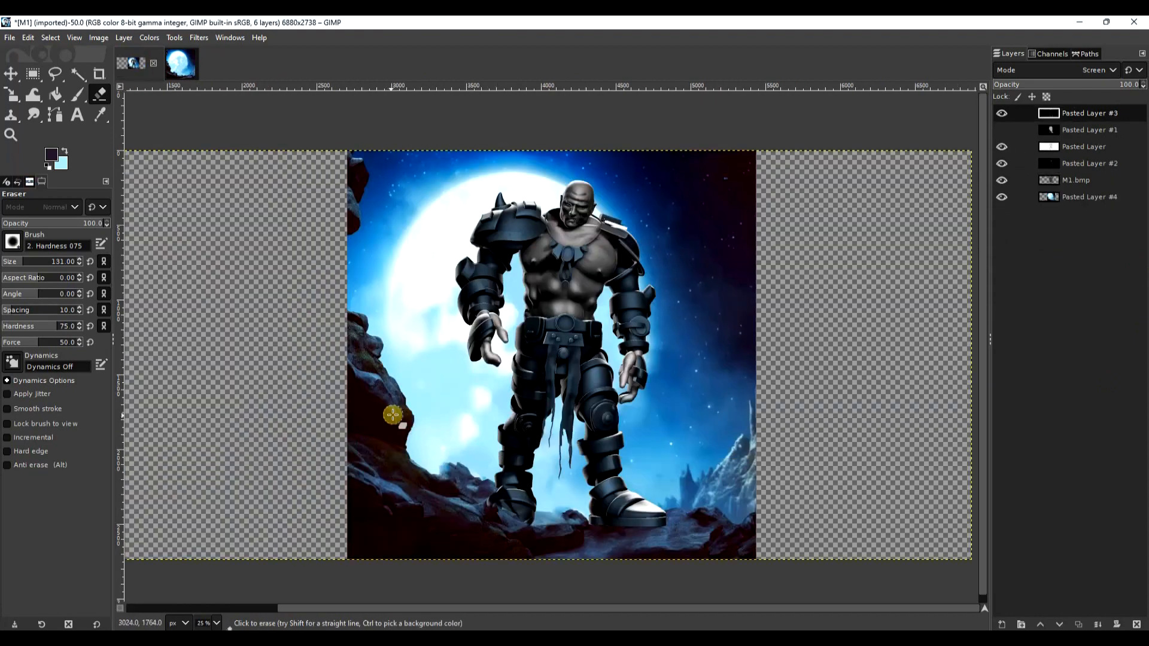
Move the background layer, Pasted Layer #4, rightward to centre the moon more closely behind the character
{"action": "left_click", "coordinate": [1081, 198]}
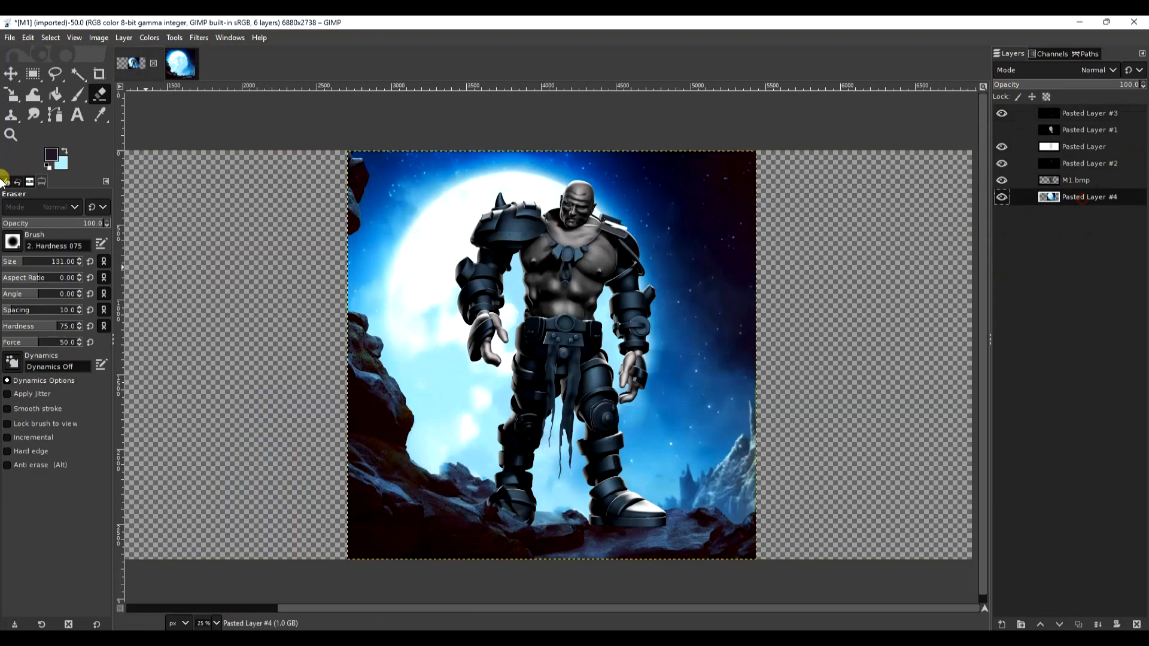
{"action": "left_click", "coordinate": [23, 81]}
{"action": "left_click", "coordinate": [790, 457]}
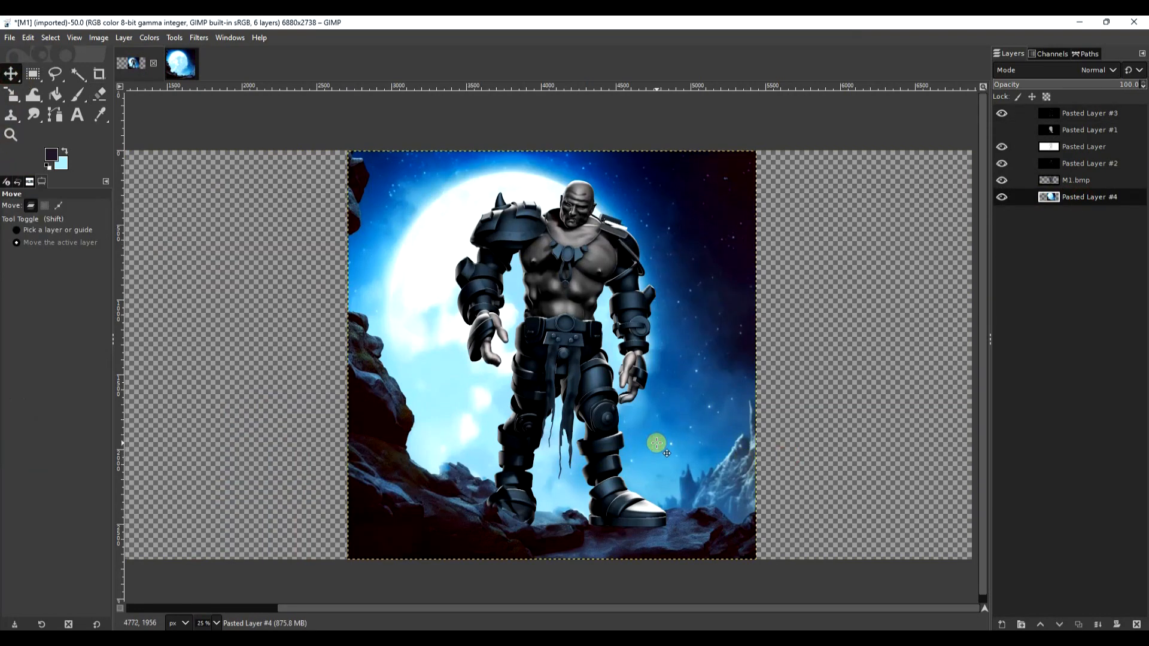
{"action": "key", "text": "shift+Right"}
{"action": "key", "text": "shift+Right"}
{"action": "key", "text": "shift+Right"}
{"action": "key", "text": "shift+Left"}
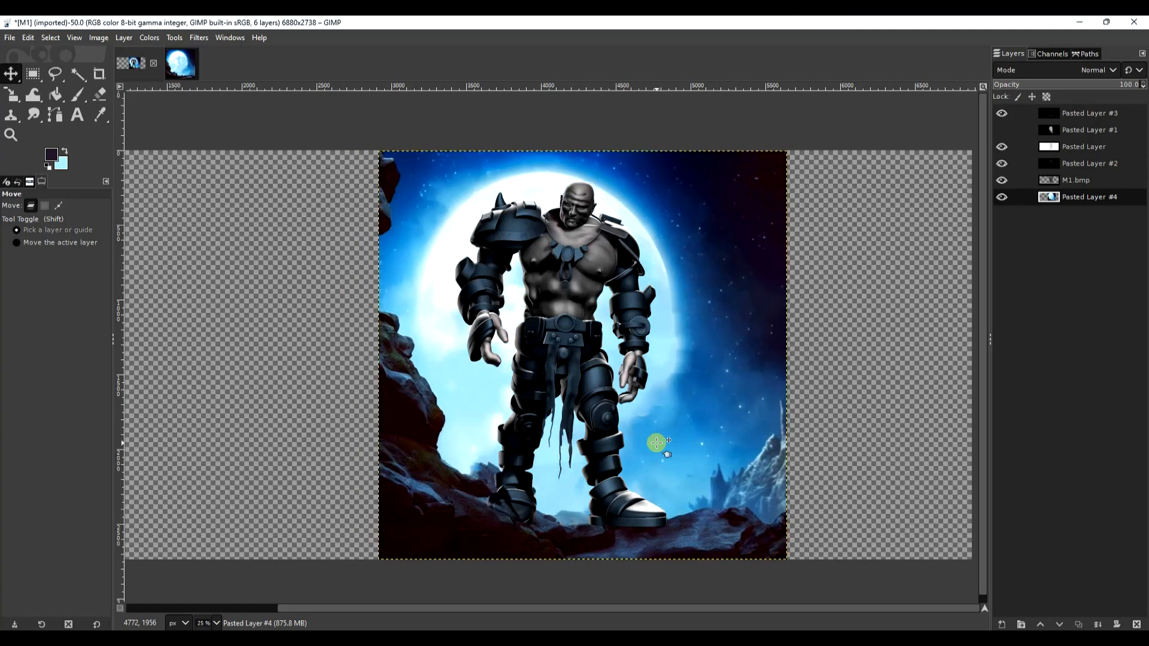
{"action": "key", "text": "shift+Right"}
{"action": "key", "text": "Left"}
{"action": "key", "text": "Left"}
{"action": "key", "text": "Left"}
{"action": "key", "text": "Left"}
{"action": "key", "text": "Left"}
{"action": "key", "text": "Left"}
{"action": "key", "text": "Left"}
{"action": "key", "text": "Left"}
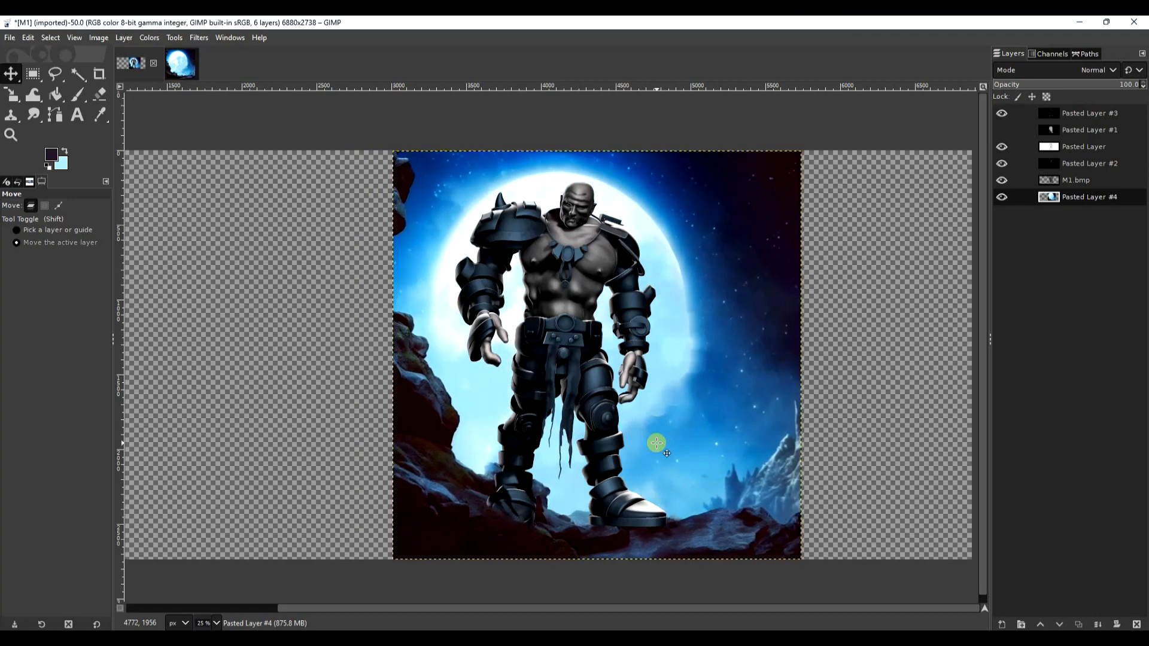
{"action": "key", "text": "Left"}
{"action": "key", "text": "Left"}
{"action": "key", "text": "Left"}
{"action": "key", "text": "Left"}
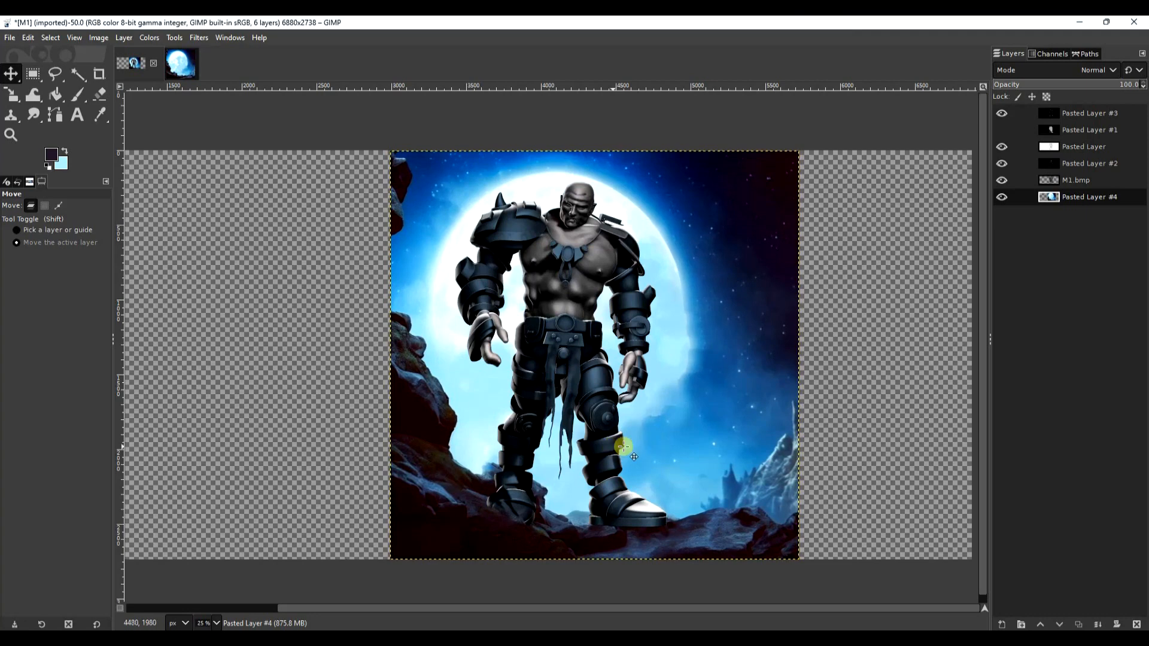
Erase the rest of the rear foot where it overlaps the rocks on M1.bmp, Pasted Layer and Pasted Layer #3
{"action": "left_click", "coordinate": [1080, 180]}
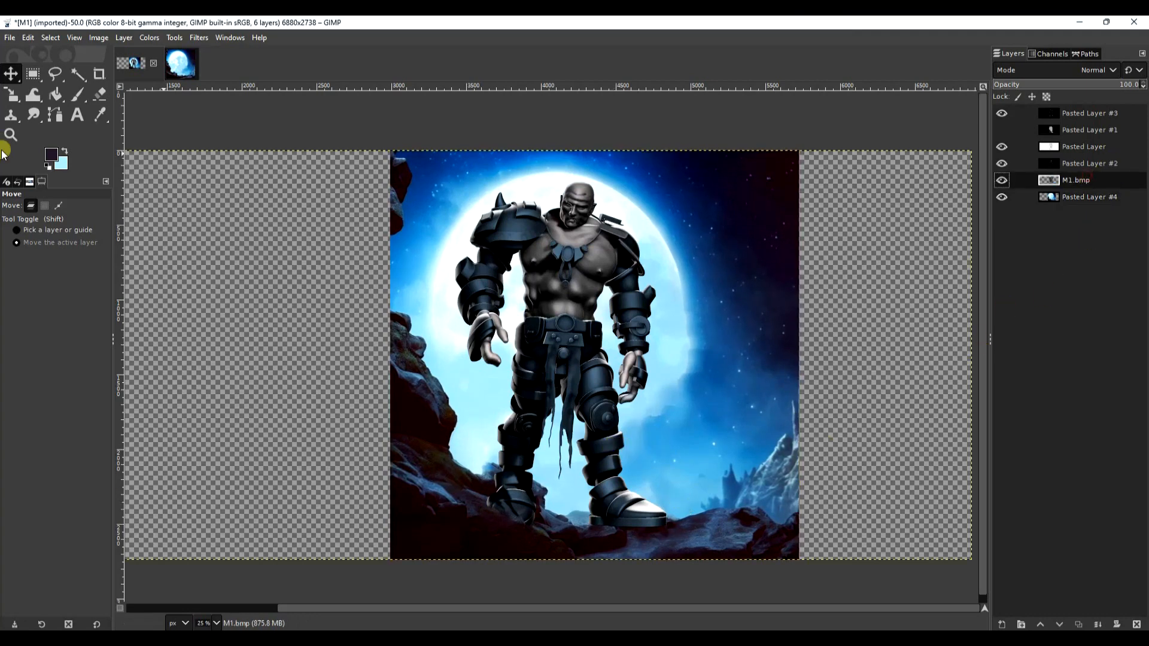
{"action": "left_click", "coordinate": [99, 94]}
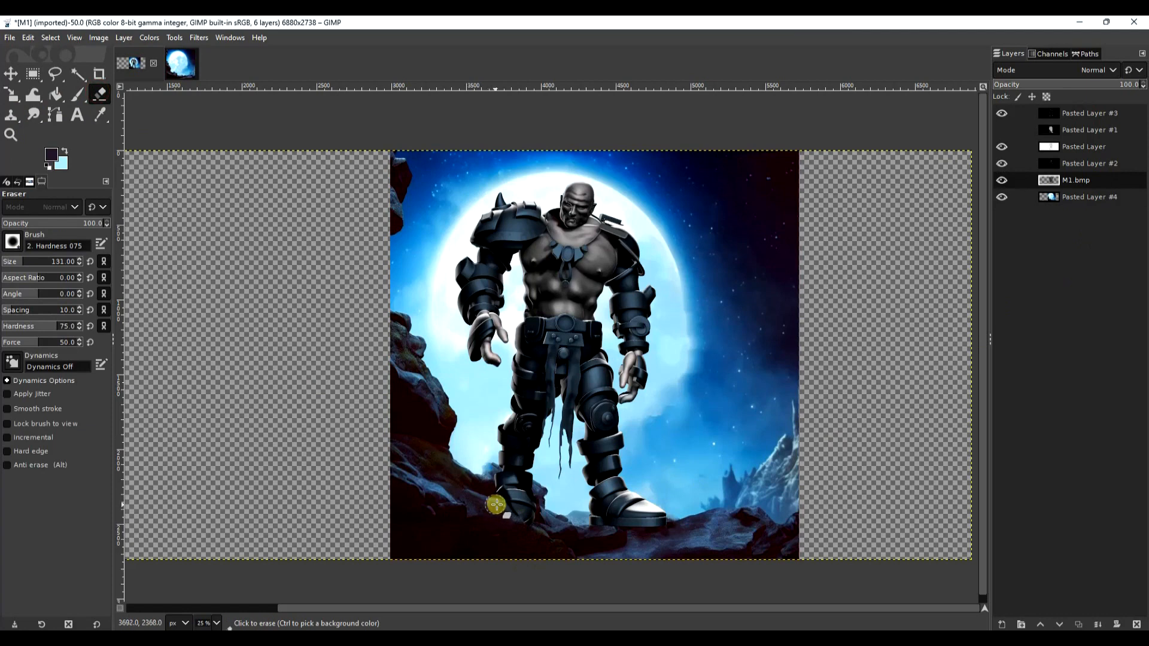
{"action": "mouse_move", "coordinate": [506, 498]}
{"action": "left_mouse_down"}
{"action": "mouse_move", "coordinate": [528, 516]}
{"action": "mouse_move", "coordinate": [494, 485]}
{"action": "mouse_move", "coordinate": [493, 509]}
{"action": "mouse_move", "coordinate": [561, 519]}
{"action": "mouse_move", "coordinate": [499, 517]}
{"action": "mouse_move", "coordinate": [498, 483]}
{"action": "mouse_move", "coordinate": [524, 496]}
{"action": "mouse_move", "coordinate": [536, 525]}
{"action": "left_mouse_up"}
{"action": "left_click", "coordinate": [1080, 147]}
{"action": "left_click", "coordinate": [1086, 114]}
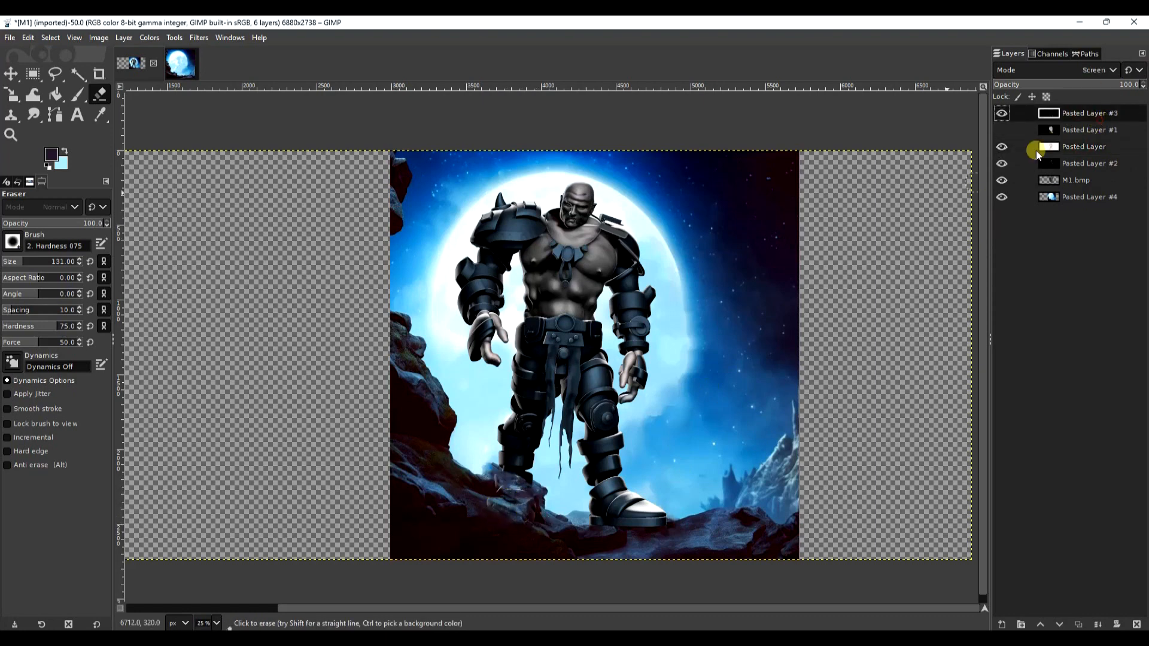
Erase the last remnant of the rear foot over the rocks on Pasted Layer #3 and crop the image to its content
{"action": "mouse_move", "coordinate": [496, 485]}
{"action": "left_mouse_down"}
{"action": "mouse_move", "coordinate": [522, 511]}
{"action": "mouse_move", "coordinate": [504, 510]}
{"action": "left_mouse_up"}
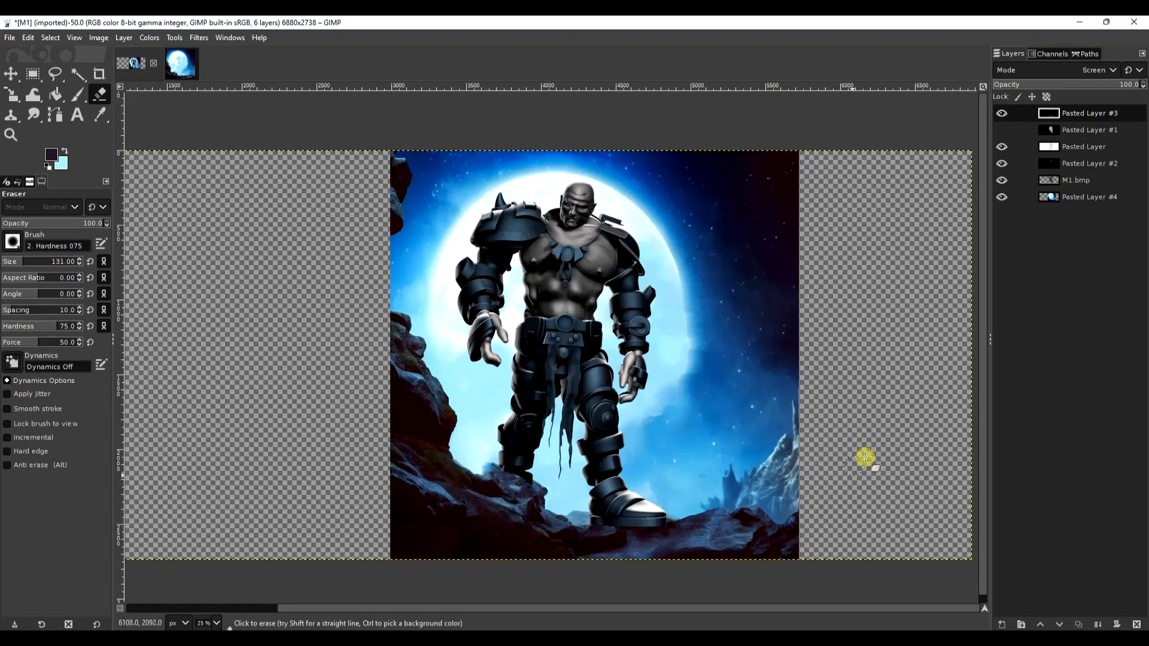
{"action": "left_click", "coordinate": [97, 38]}
{"action": "left_click", "coordinate": [119, 247]}
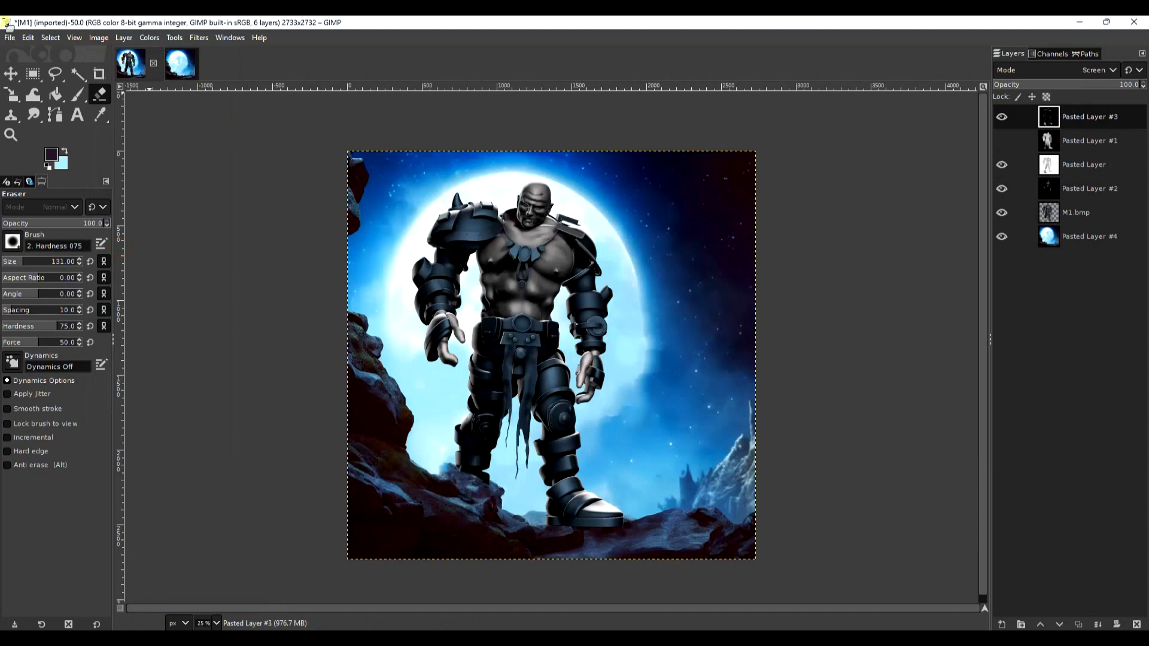
Save the image as M2.xcf in the Moonlight folder
{"action": "left_click", "coordinate": [9, 37]}
{"action": "left_click", "coordinate": [36, 167]}
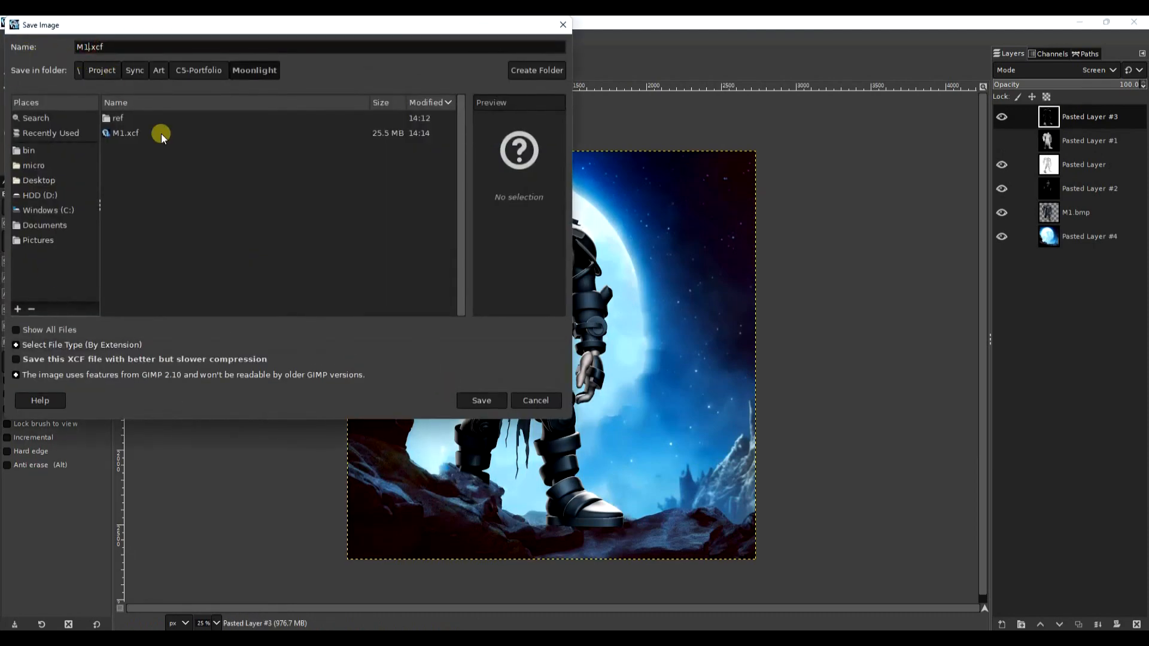
{"action": "key", "text": "Return"}
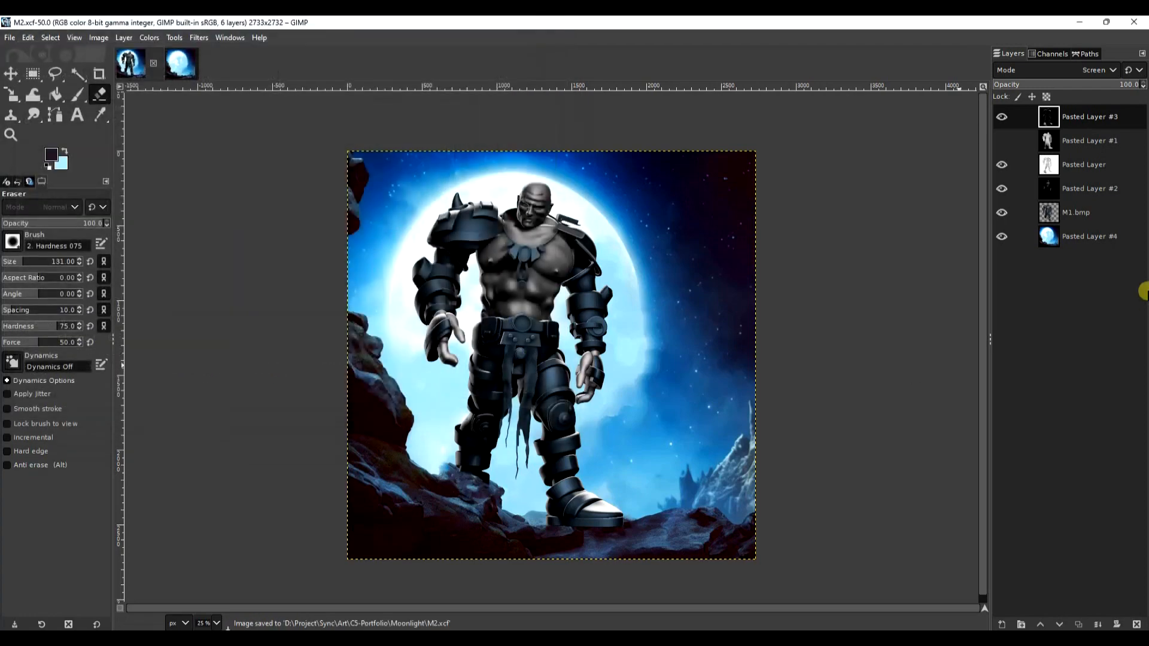
Show Pasted Layer #1 with Pasted Layer #3 hidden and give it a layer mask initialized to a grayscale copy of the layer
{"action": "left_click", "coordinate": [1004, 142]}
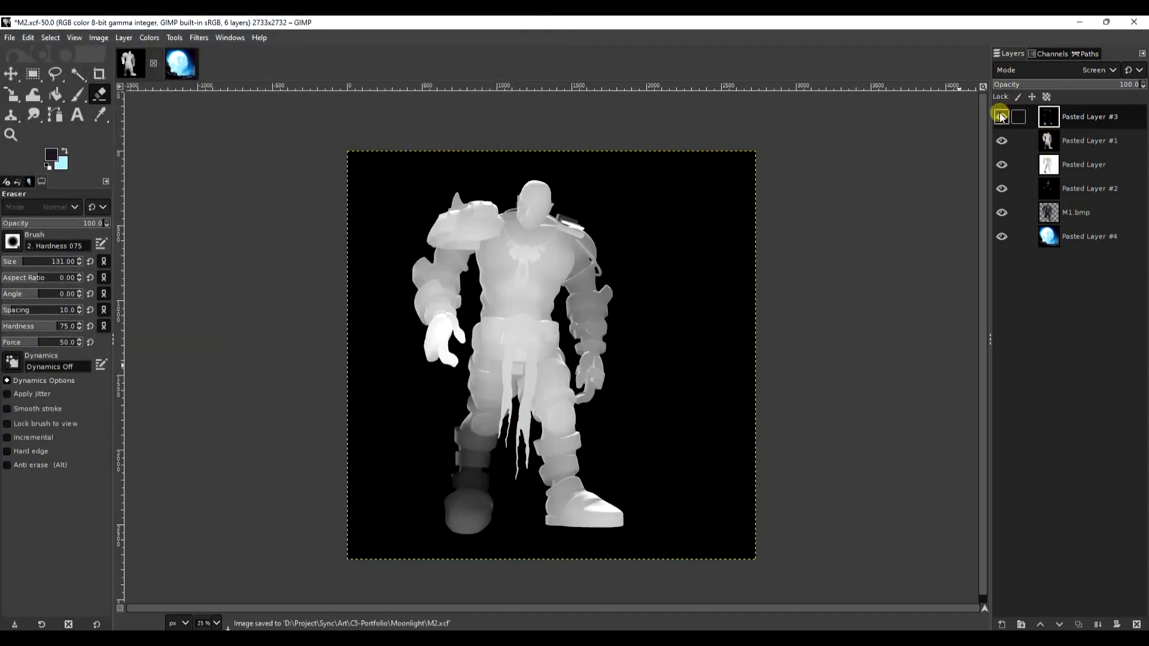
{"action": "left_click", "coordinate": [1001, 118]}
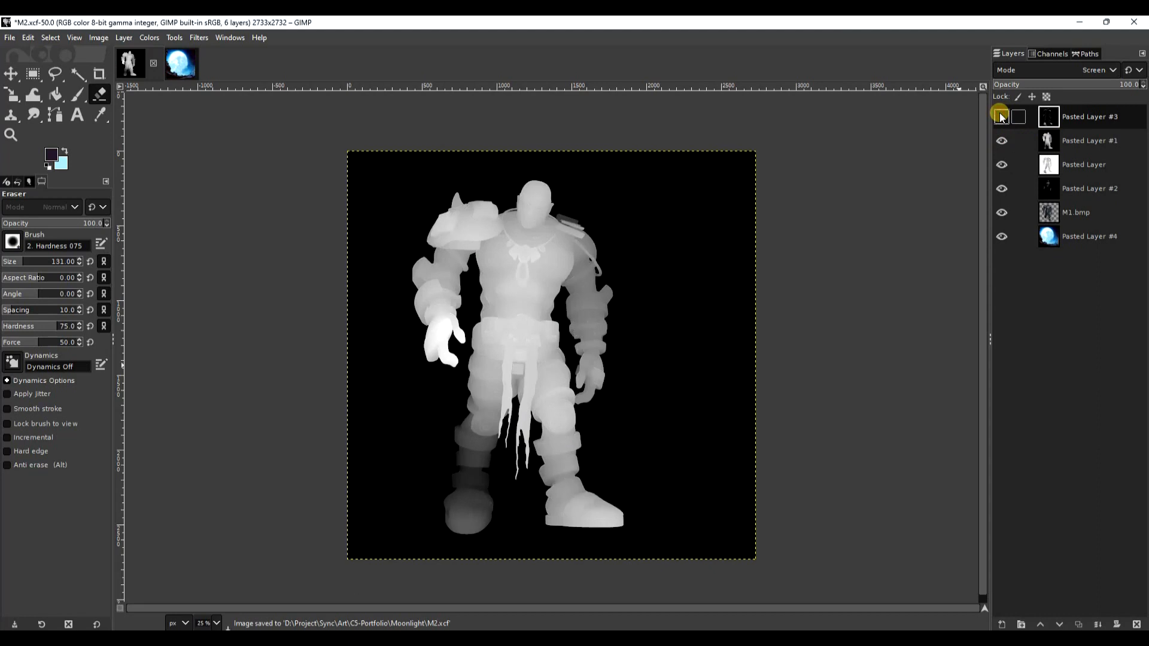
{"action": "left_click", "coordinate": [1078, 144]}
{"action": "right_click", "coordinate": [1078, 143]}
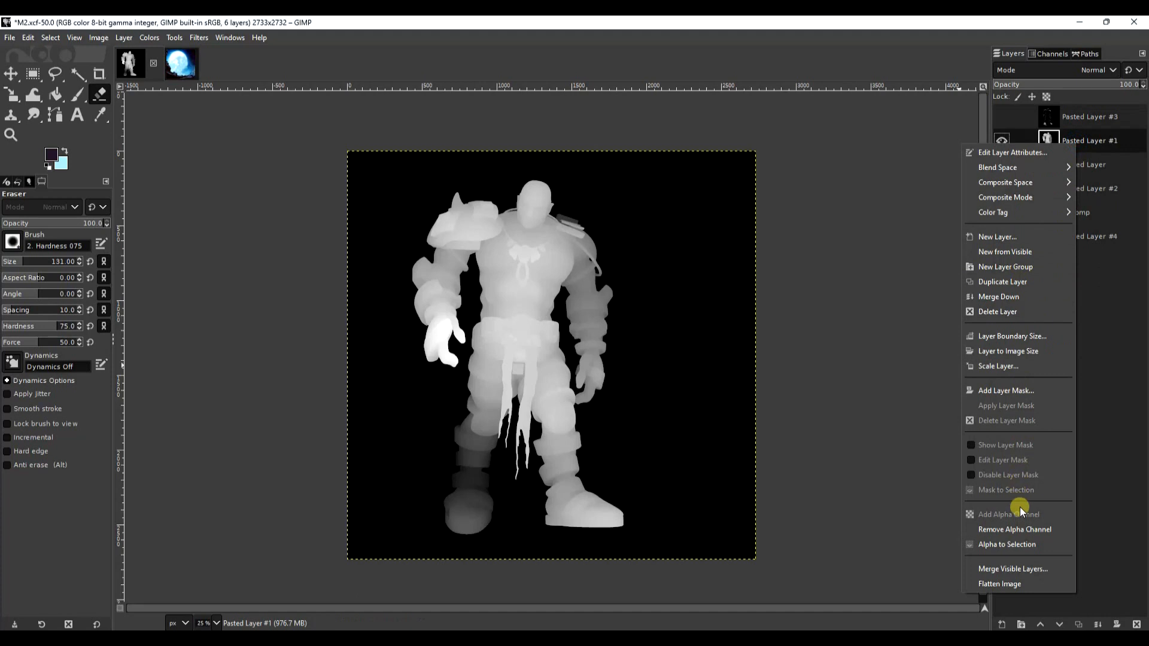
{"action": "left_click", "coordinate": [1008, 390]}
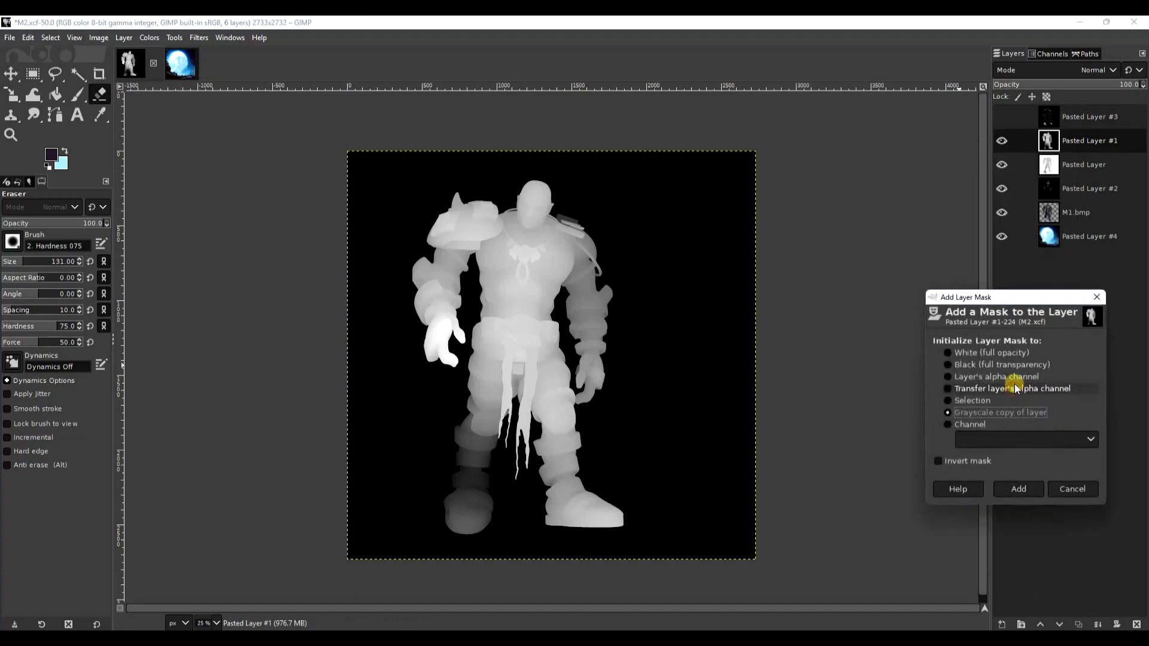
{"action": "left_click", "coordinate": [959, 413]}
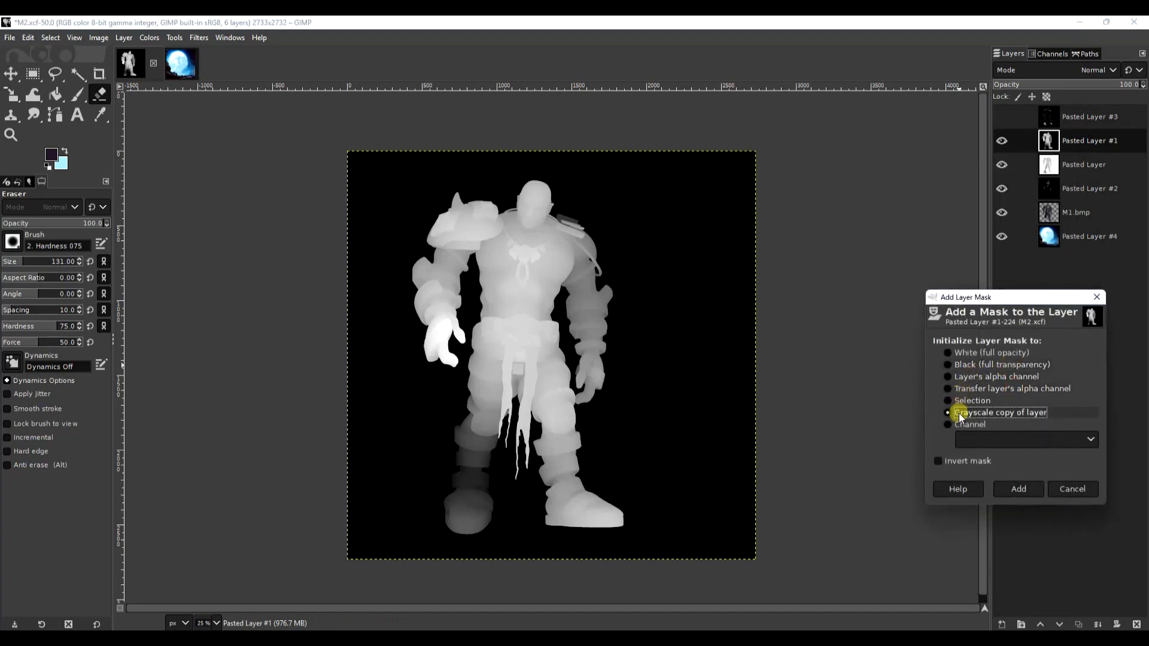
{"action": "left_click", "coordinate": [1021, 493]}
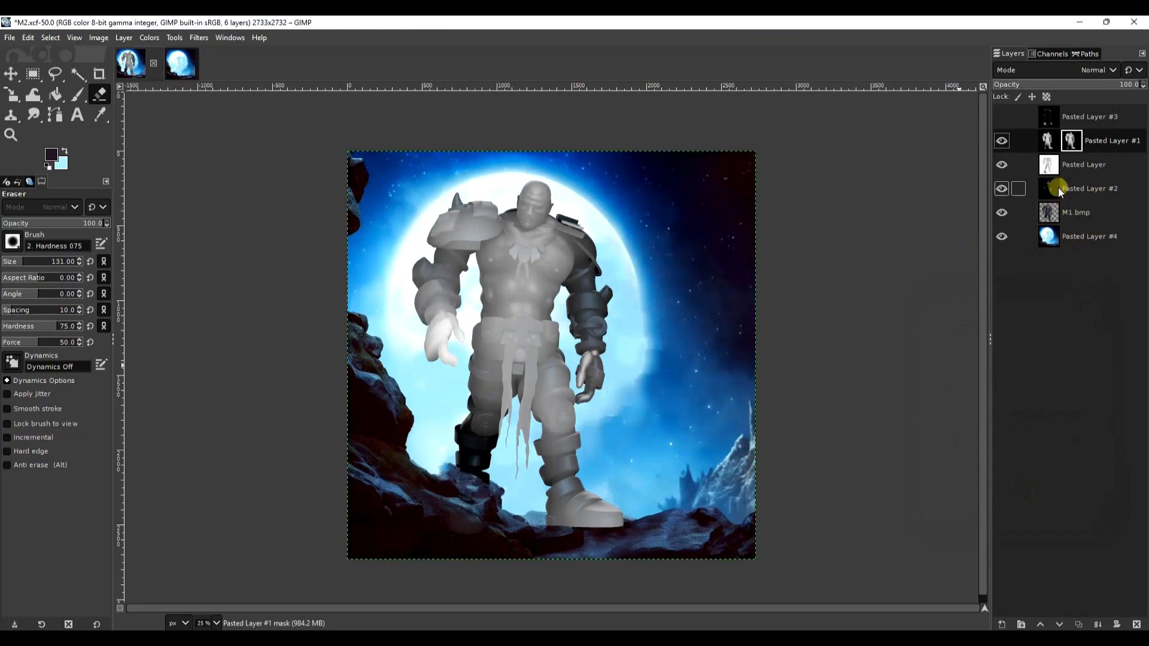
{"action": "left_click_drag", "start_coordinate": [1003, 169], "coordinate": [1004, 234]}
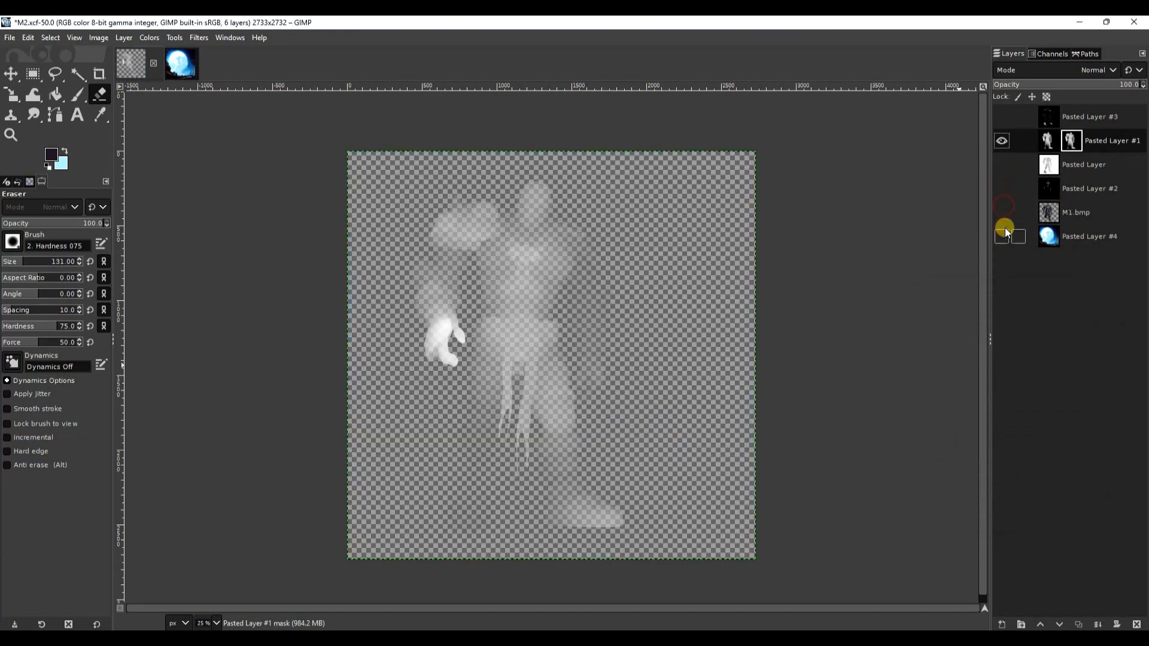
{"action": "left_click_drag", "start_coordinate": [1003, 235], "coordinate": [1003, 175]}
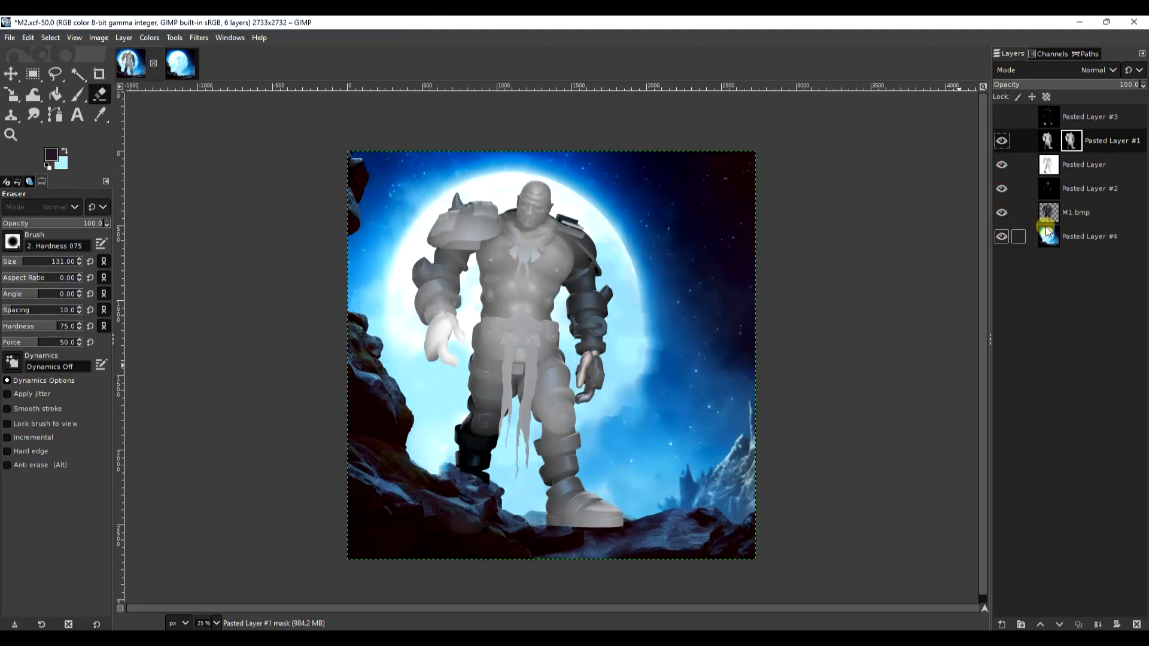
Fill the image content of Pasted Layer #1 entirely with a light blue sampled from the sky beside the character's legs
{"action": "left_click", "coordinate": [1073, 142]}
{"action": "left_click", "coordinate": [1051, 143]}
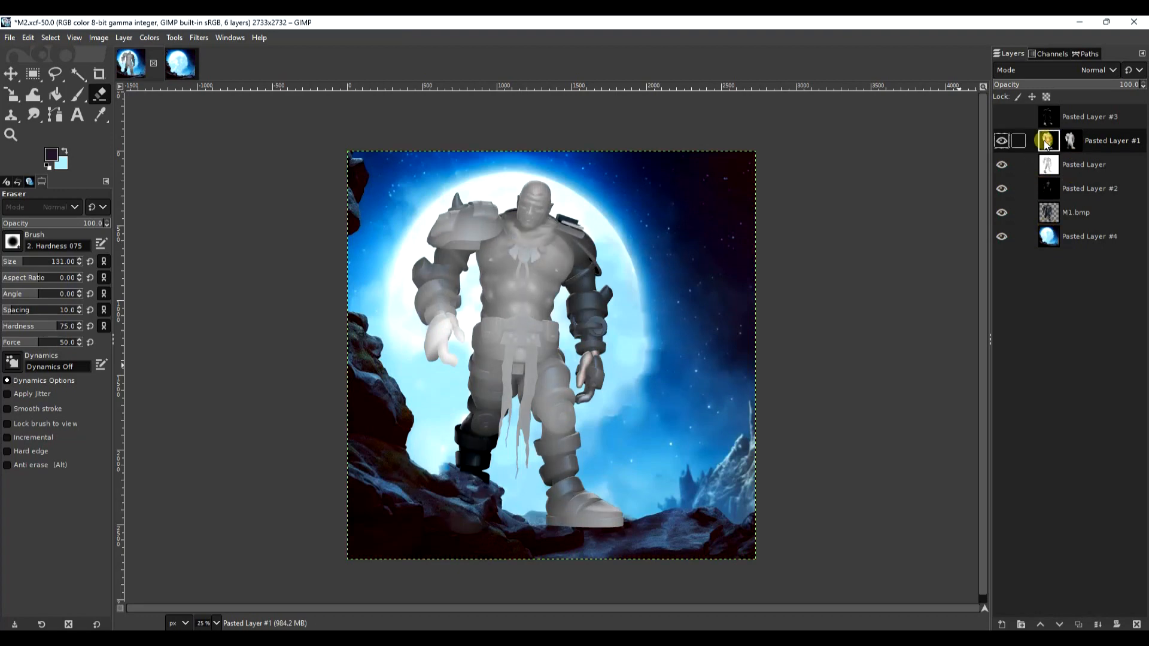
{"action": "left_click", "coordinate": [100, 115]}
{"action": "left_click", "coordinate": [584, 415]}
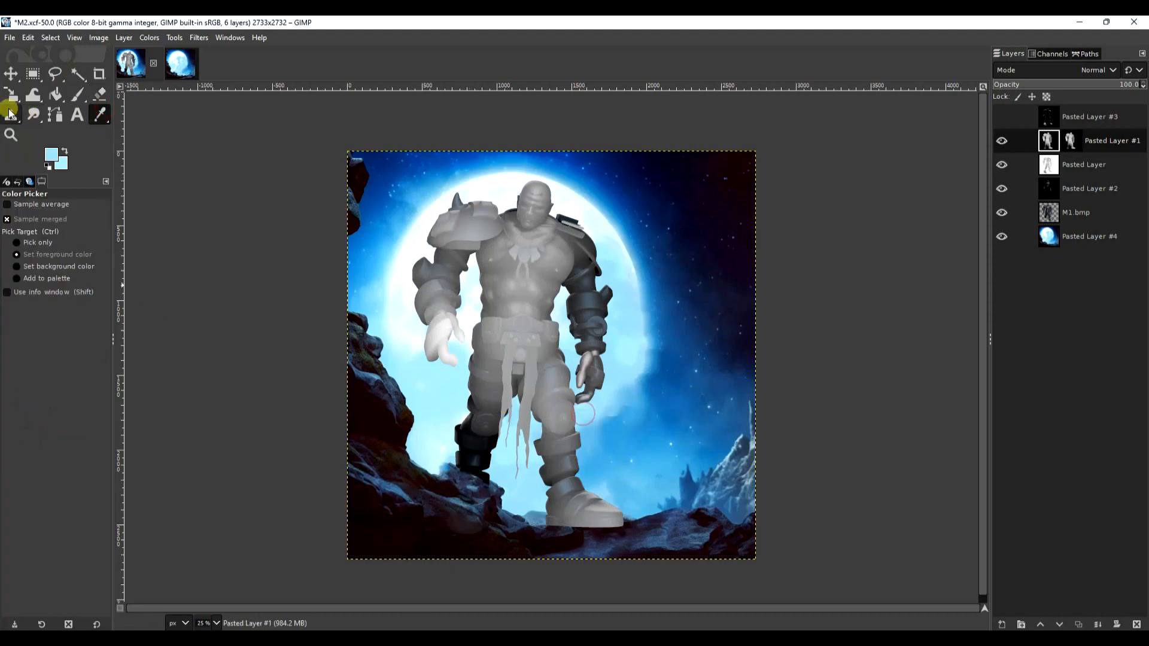
{"action": "left_click", "coordinate": [55, 95]}
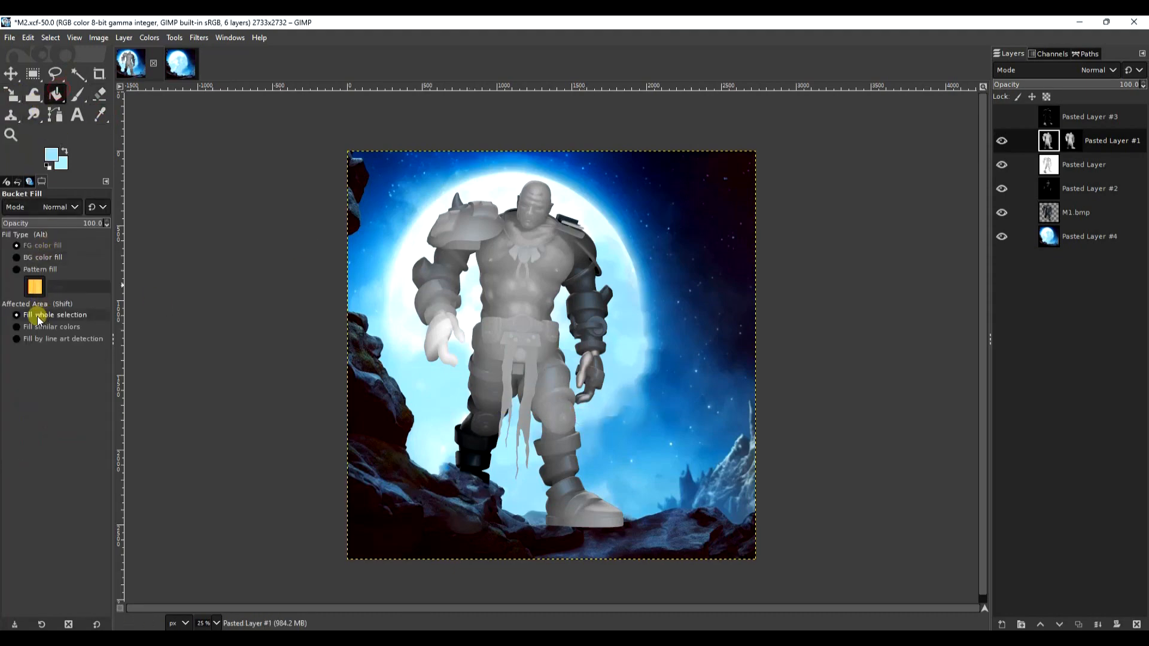
{"action": "left_click", "coordinate": [554, 312]}
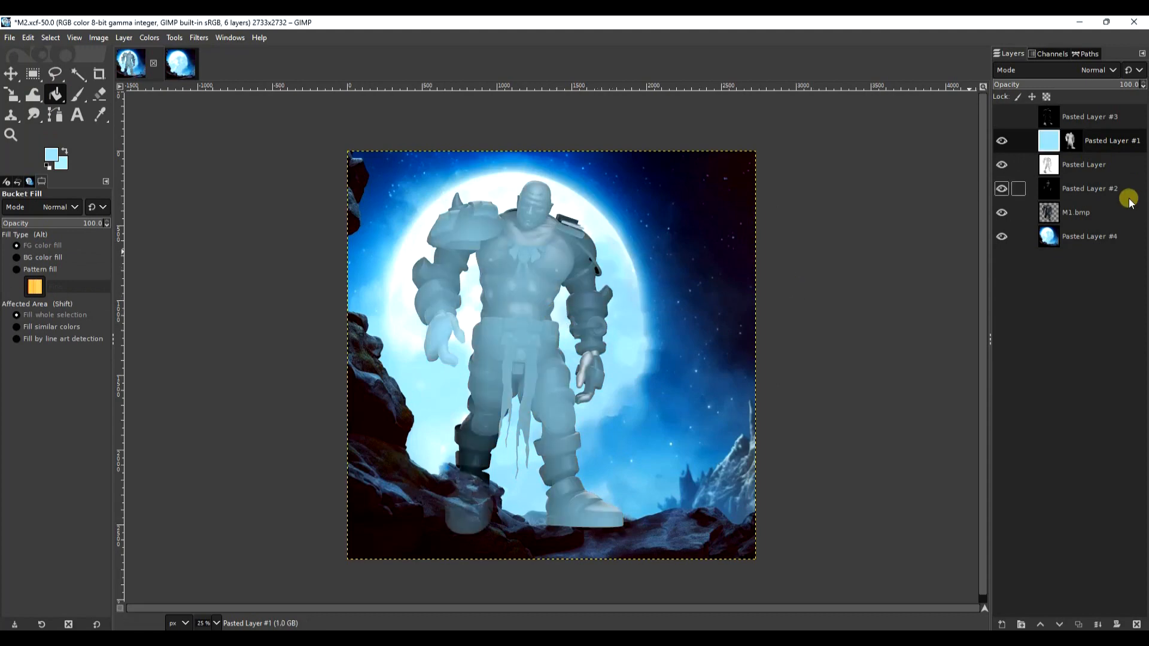
Invert the colors of Pasted Layer #1's layer mask
{"action": "left_click", "coordinate": [1073, 142]}
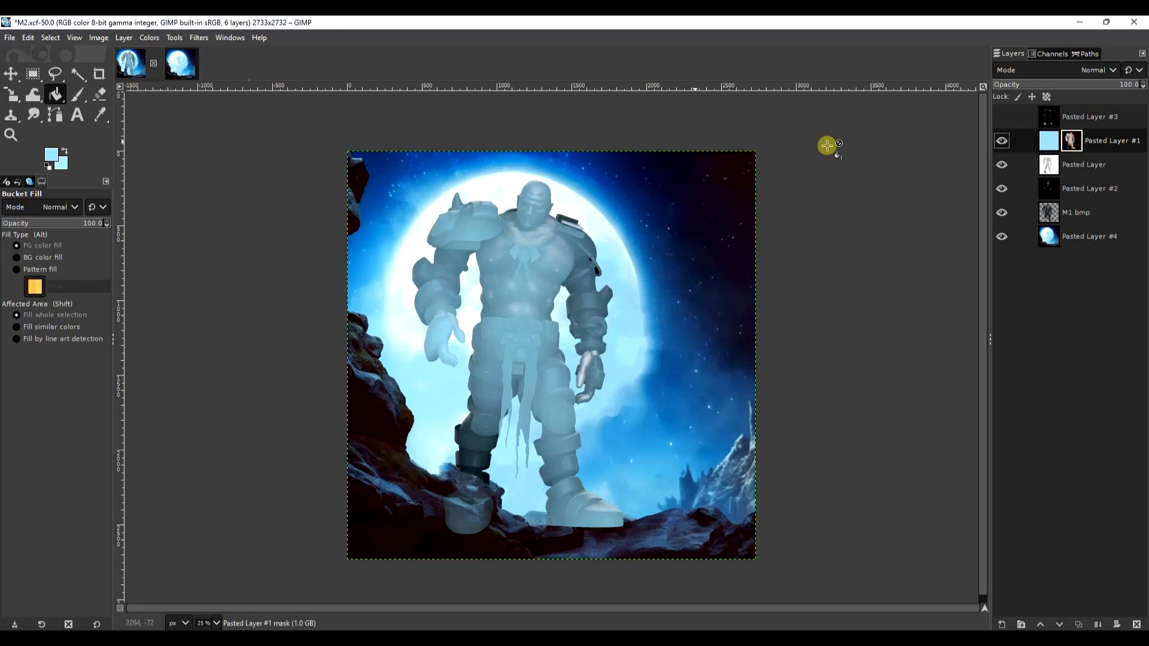
{"action": "left_click", "coordinate": [125, 37]}
{"action": "left_click", "coordinate": [149, 37]}
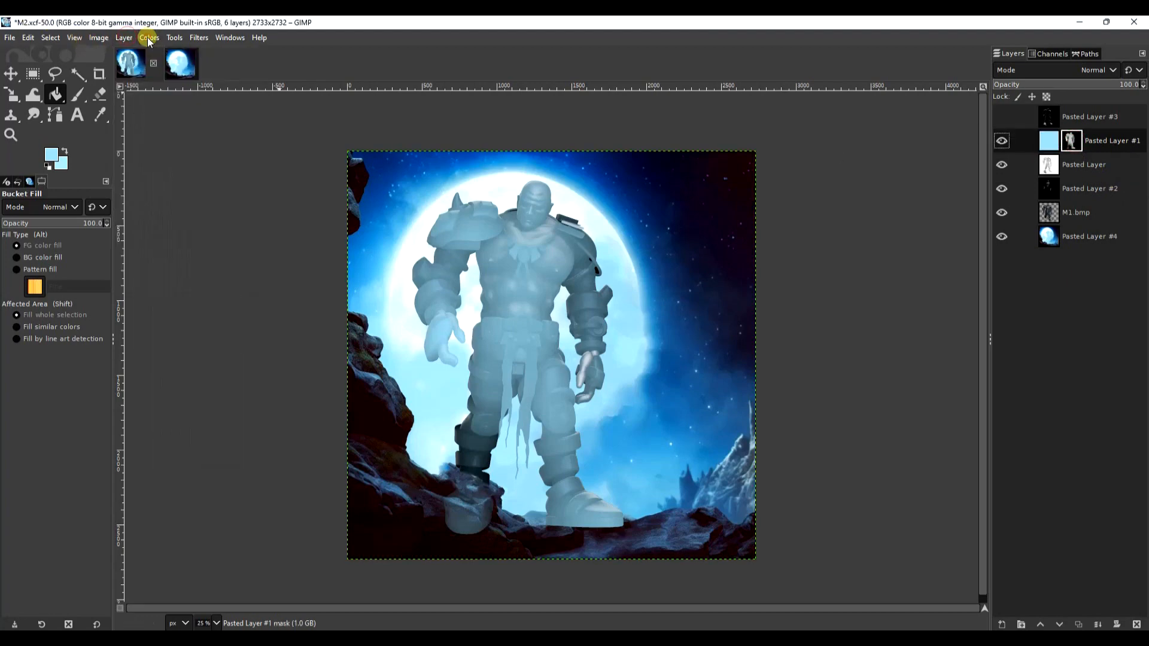
{"action": "left_click", "coordinate": [149, 37]}
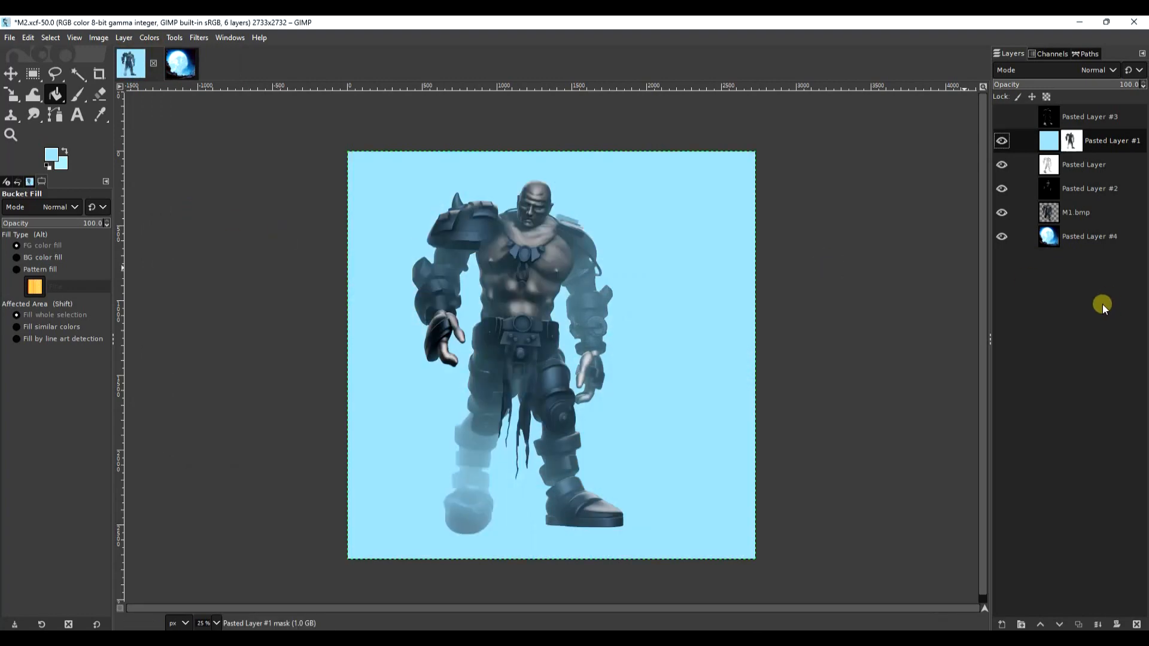
Delete the blue fill of Pasted Layer #1 outside the character, using the inverted alpha selection of M1.bmp, and clear the selection
{"action": "right_click", "coordinate": [1076, 208]}
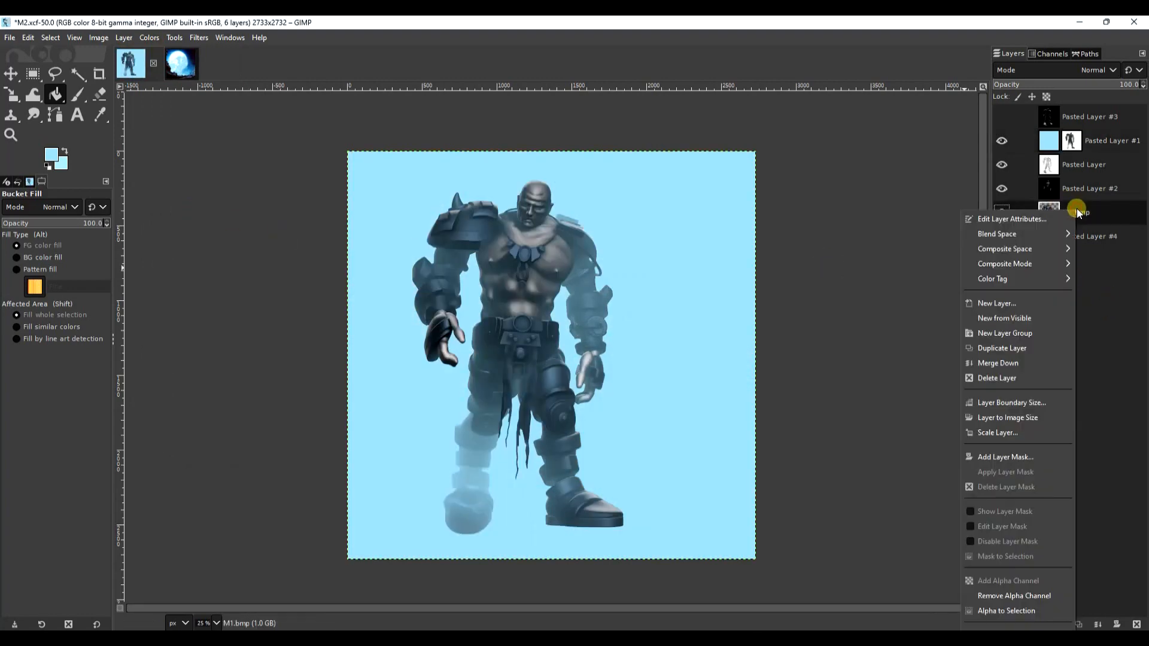
{"action": "left_click", "coordinate": [1008, 608]}
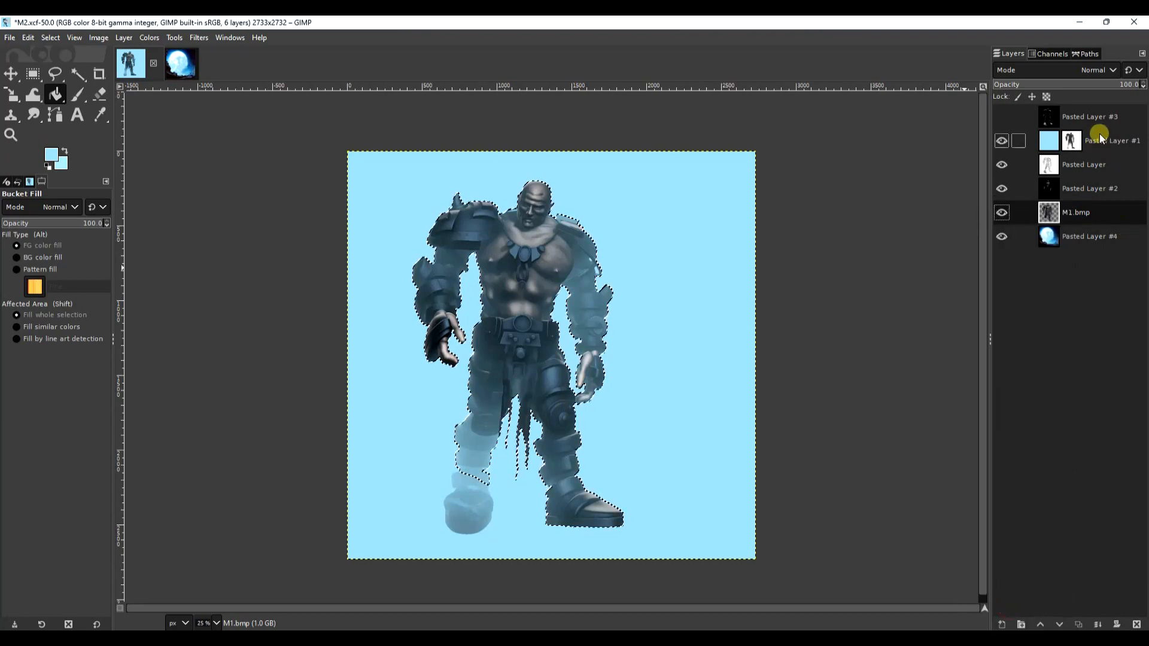
{"action": "left_click", "coordinate": [1065, 144]}
{"action": "left_click", "coordinate": [1053, 142]}
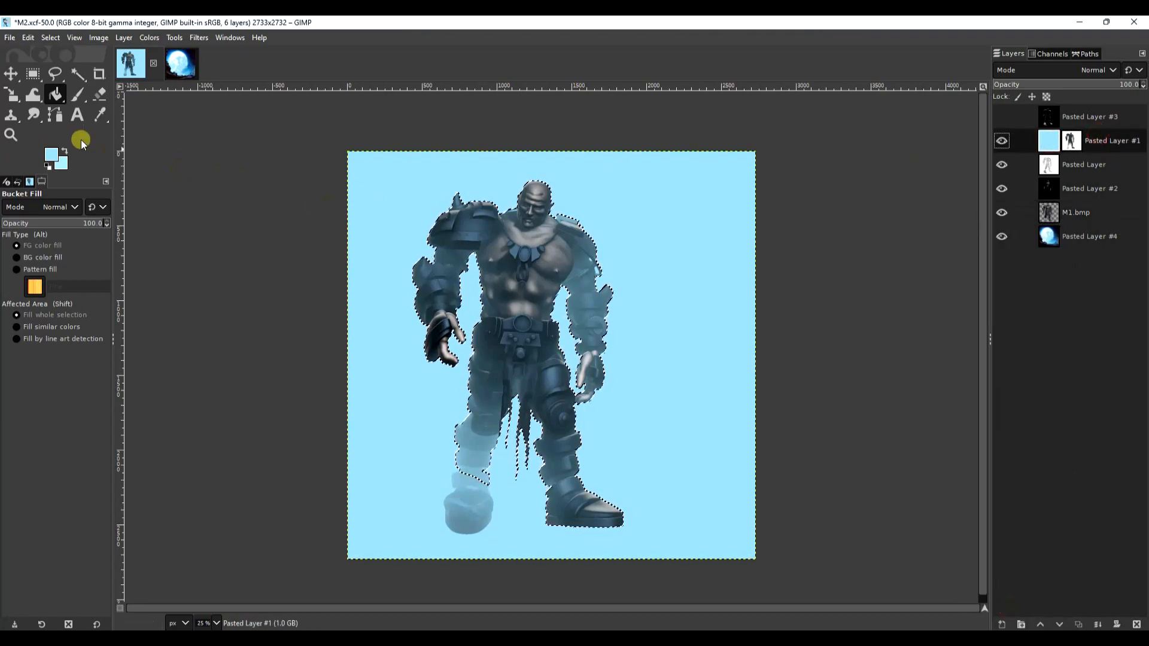
{"action": "left_click", "coordinate": [50, 38]}
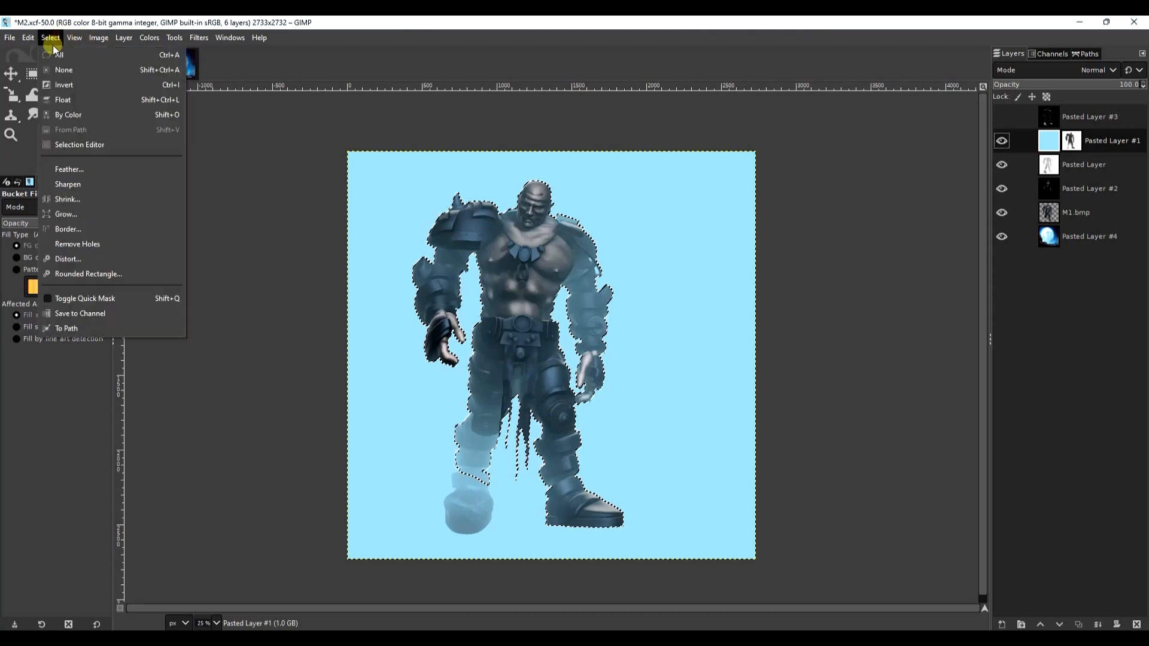
{"action": "left_click", "coordinate": [66, 78]}
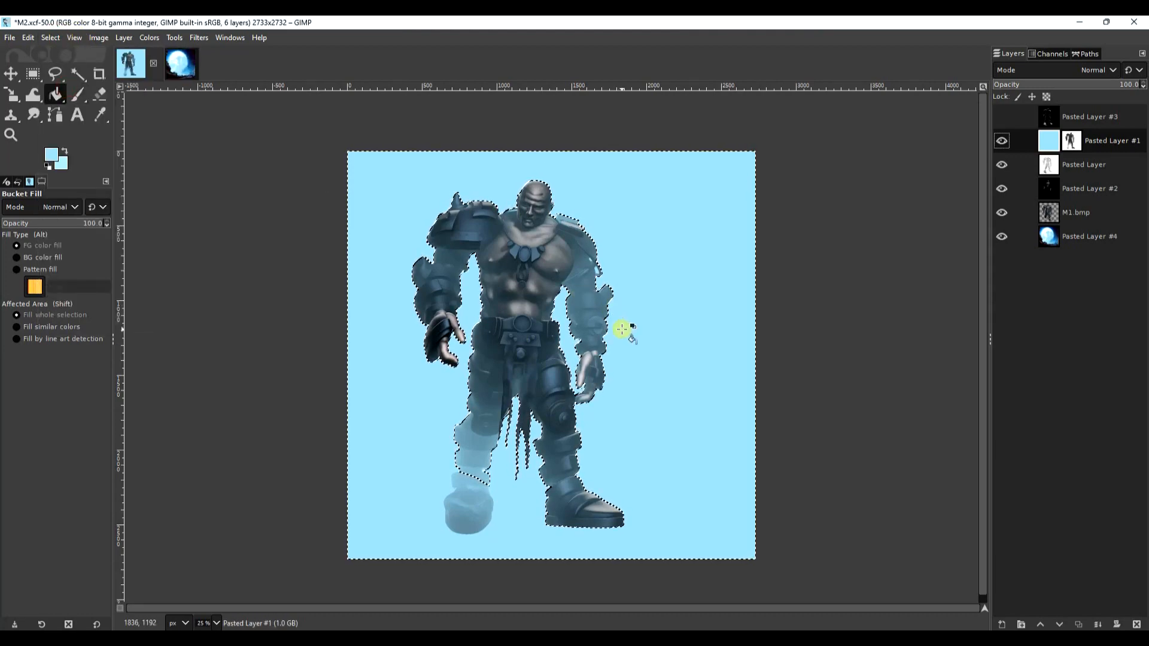
{"action": "key", "text": "Delete"}
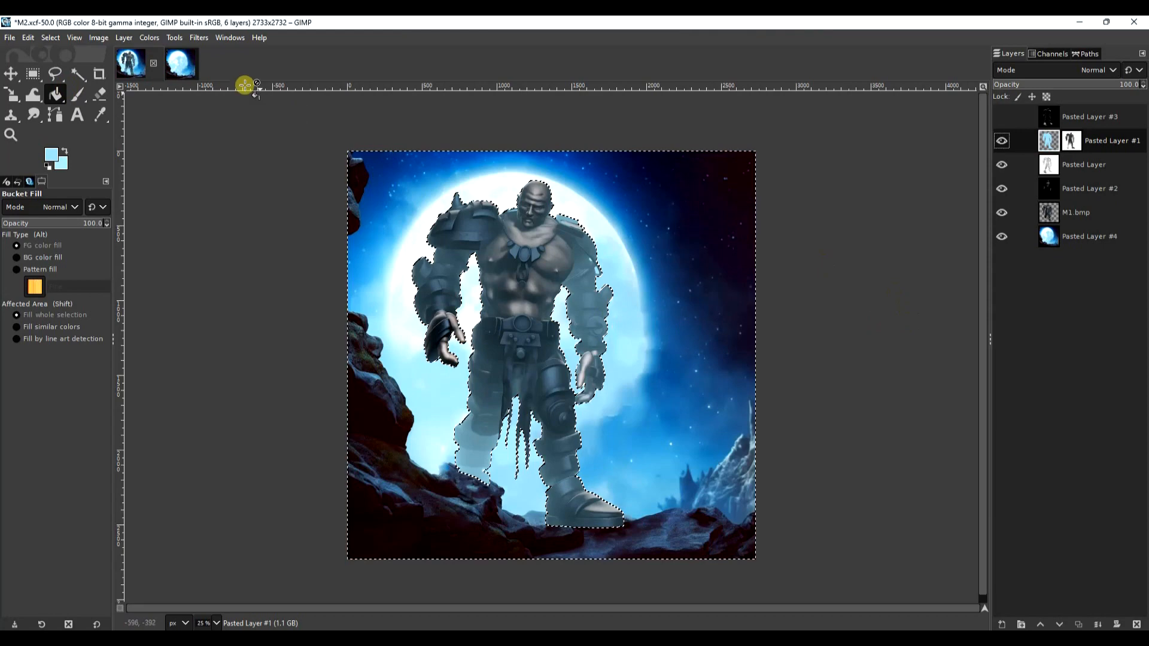
{"action": "left_click", "coordinate": [51, 37]}
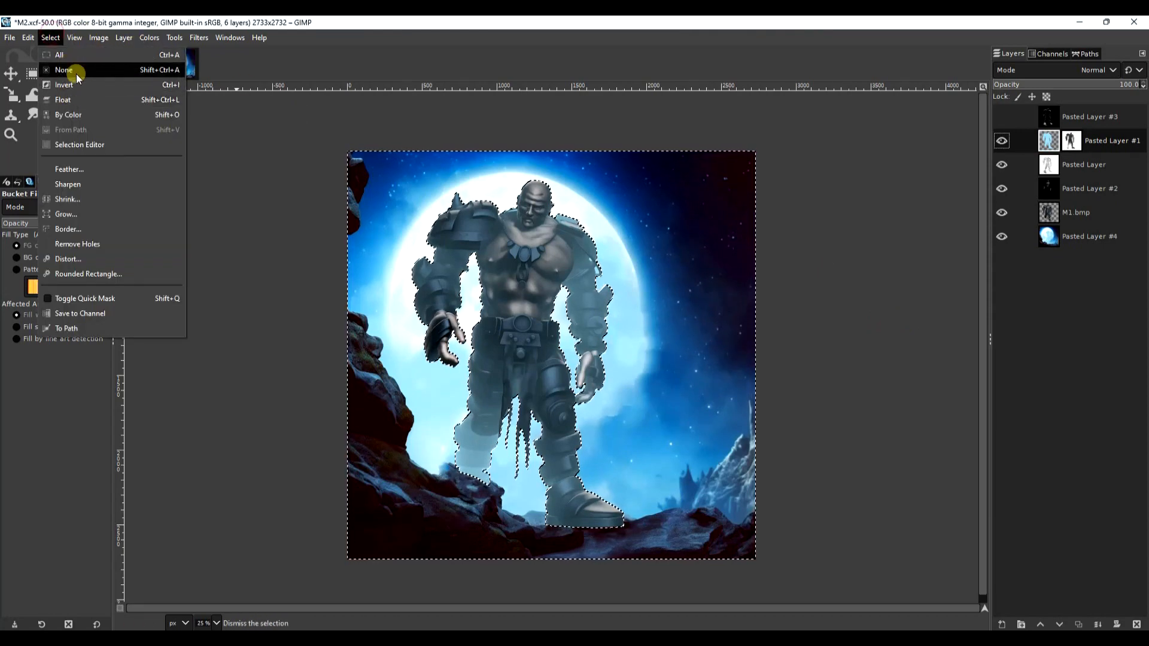
{"action": "left_click", "coordinate": [69, 70]}
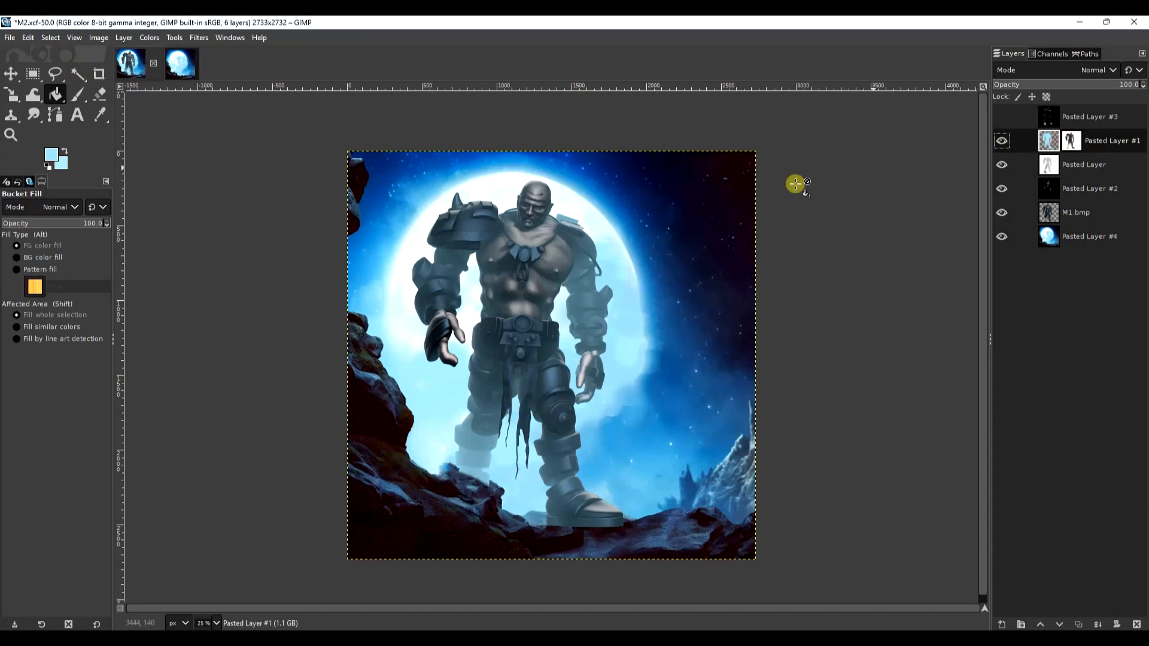
Erase the blue haze over the head and chest with the Hardness 025 brush at size 1196, and set Pasted Layer #1's opacity to 65.9
{"action": "left_click", "coordinate": [77, 94]}
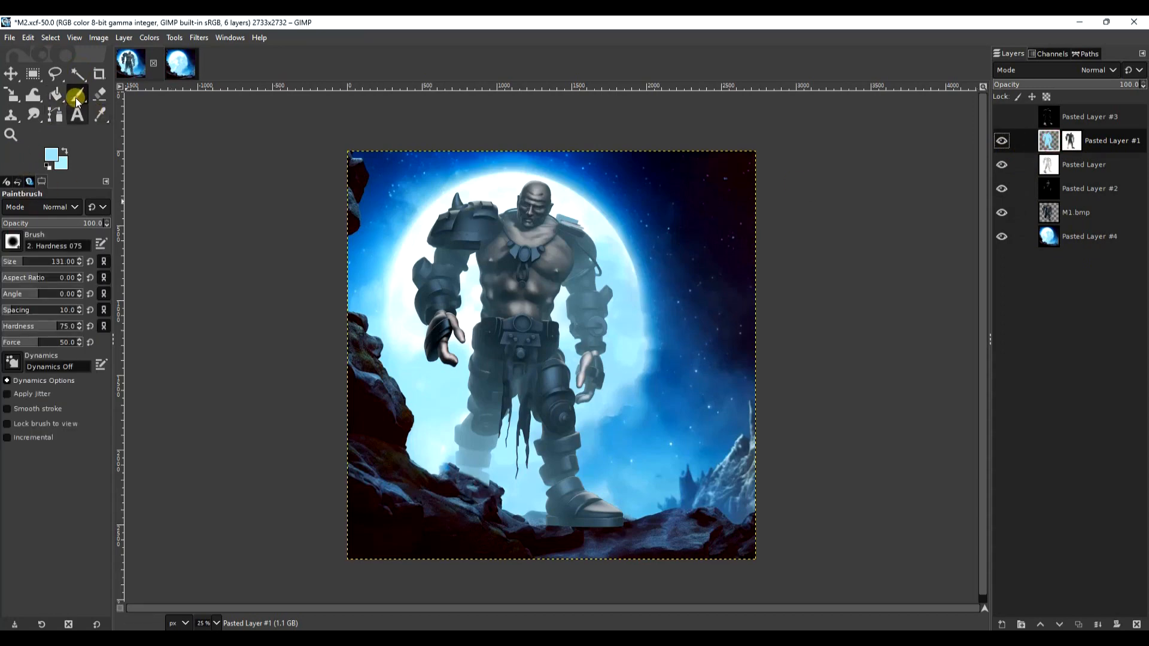
{"action": "left_click", "coordinate": [12, 241]}
{"action": "left_click", "coordinate": [8, 287]}
{"action": "left_click", "coordinate": [51, 259]}
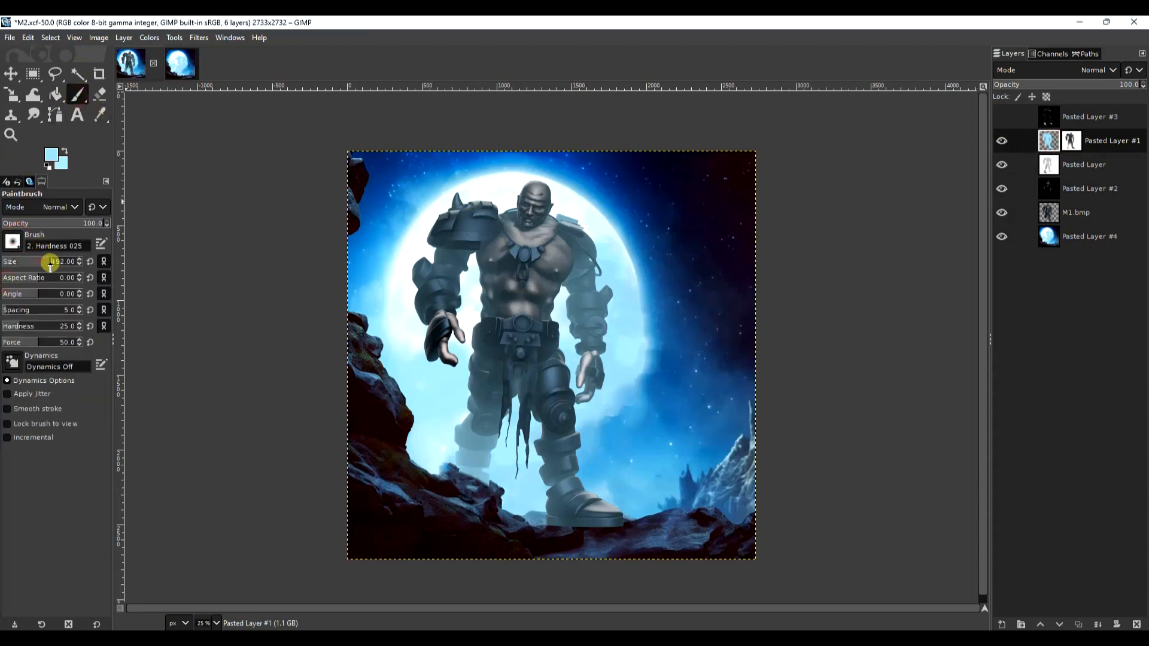
{"action": "left_click", "coordinate": [79, 259]}
{"action": "left_click", "coordinate": [99, 94]}
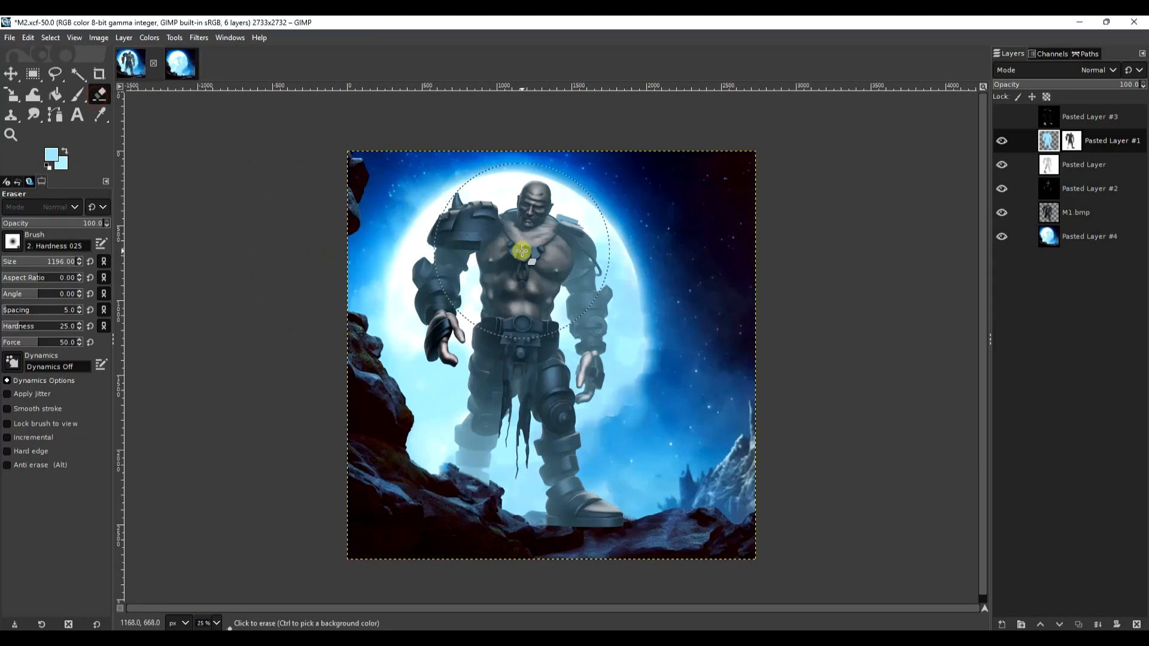
{"action": "mouse_move", "coordinate": [535, 228]}
{"action": "left_mouse_down"}
{"action": "mouse_move", "coordinate": [521, 248]}
{"action": "mouse_move", "coordinate": [473, 228]}
{"action": "mouse_move", "coordinate": [485, 234]}
{"action": "mouse_move", "coordinate": [531, 204]}
{"action": "mouse_move", "coordinate": [558, 261]}
{"action": "mouse_move", "coordinate": [456, 226]}
{"action": "mouse_move", "coordinate": [521, 176]}
{"action": "left_mouse_up"}
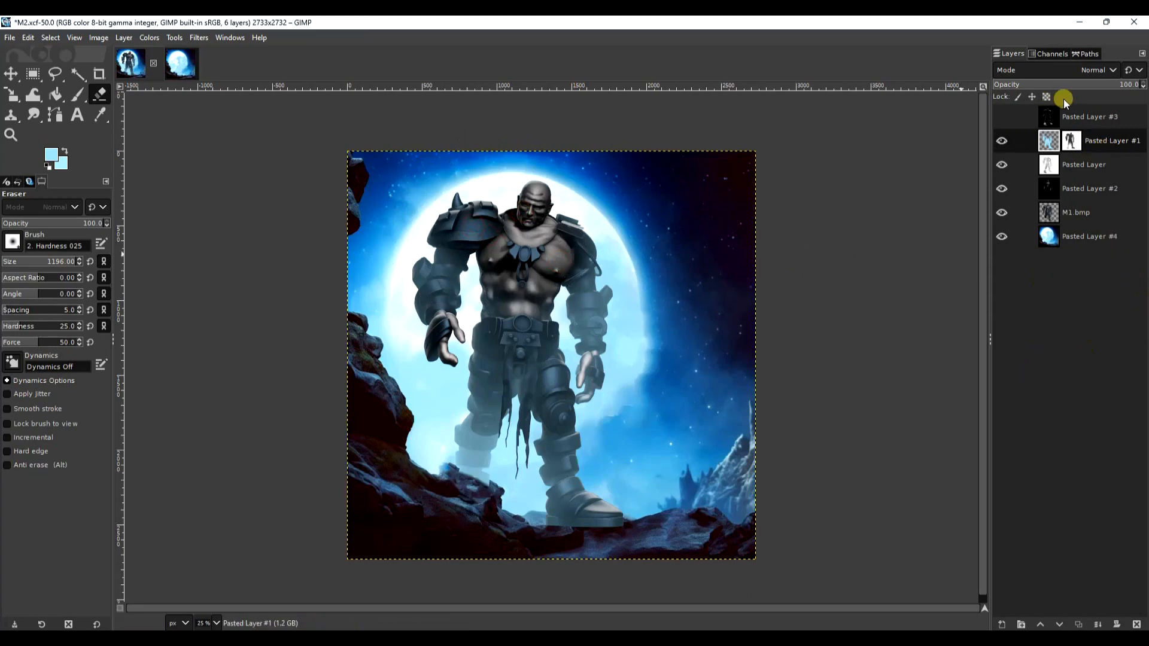
{"action": "mouse_move", "coordinate": [1103, 88]}
{"action": "left_mouse_down"}
{"action": "mouse_move", "coordinate": [943, 87]}
{"action": "mouse_move", "coordinate": [1090, 99]}
{"action": "left_mouse_up"}
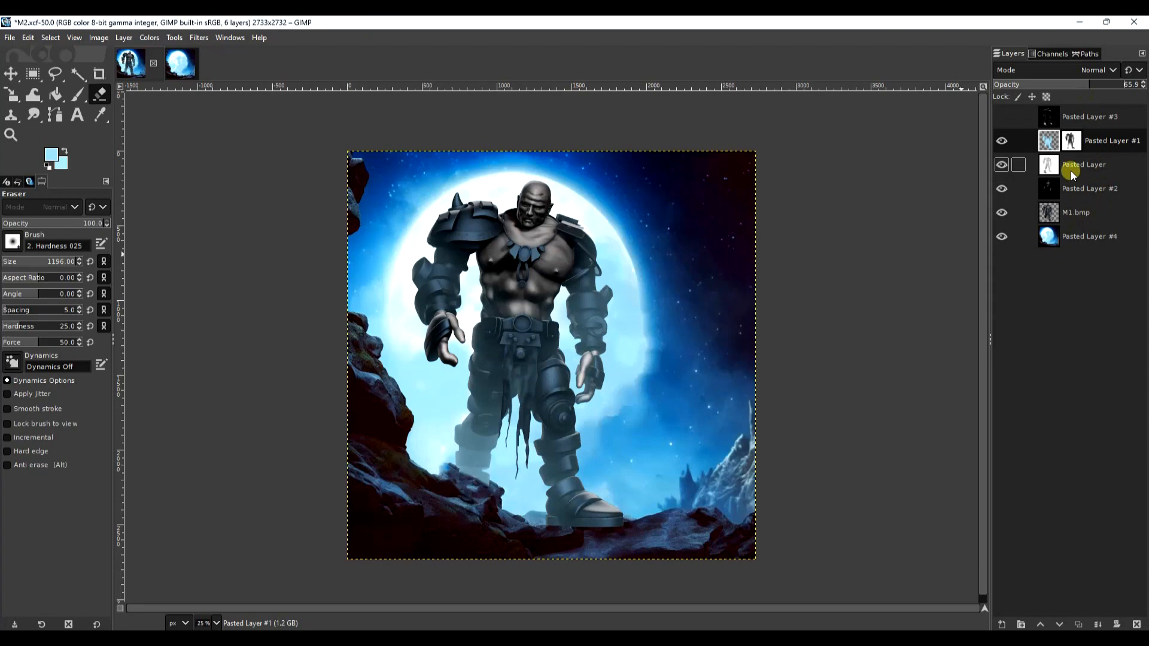
Erase the haze on Pasted Layer #1 where the rear leg meets the rocks, using the Hardness 075 brush at size 88
{"action": "left_click", "coordinate": [12, 242]}
{"action": "left_click", "coordinate": [42, 276]}
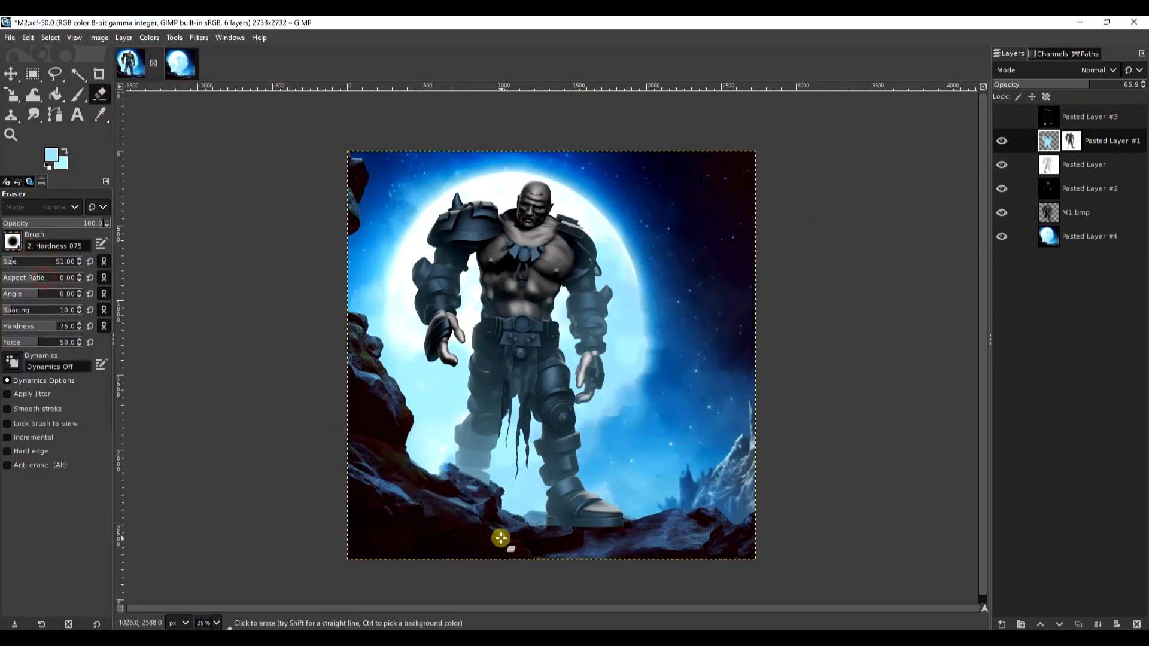
{"action": "left_click_drag", "start_coordinate": [25, 263], "coordinate": [46, 267]}
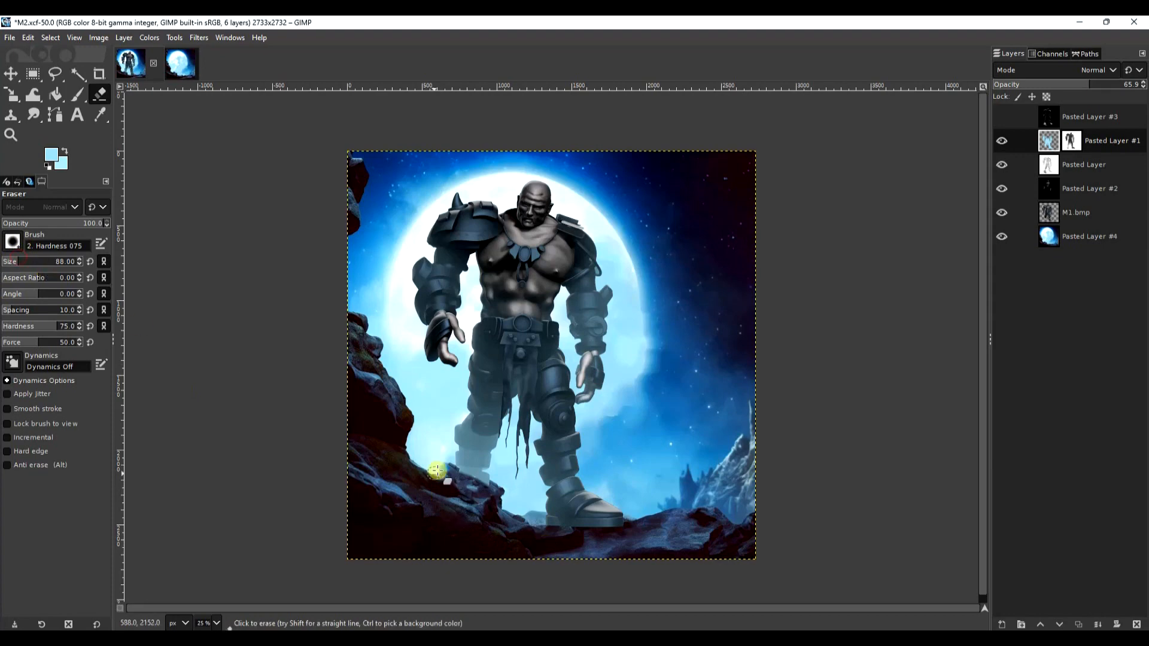
{"action": "left_click_drag", "start_coordinate": [483, 485], "coordinate": [460, 477]}
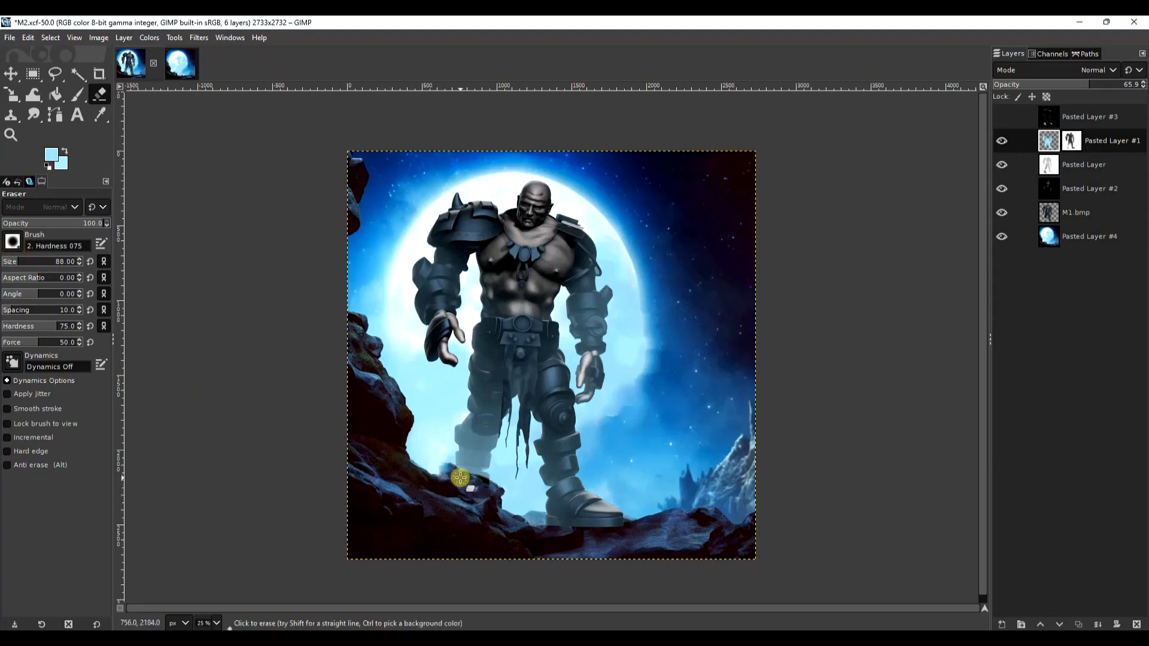